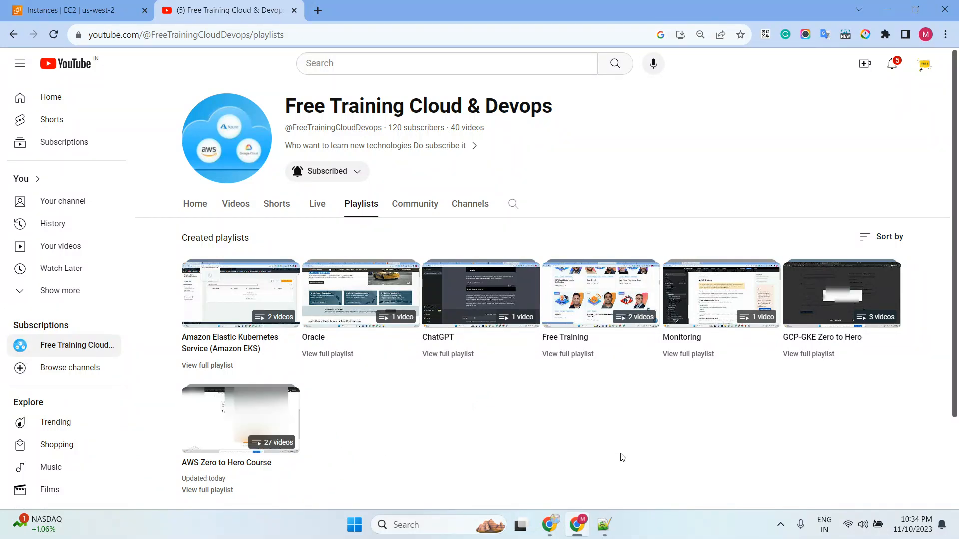
# Step: Switch to the Notepad++ notes and review the Documents topic's runbook names and the Distributor package names line by line
pyautogui.click(604, 525)
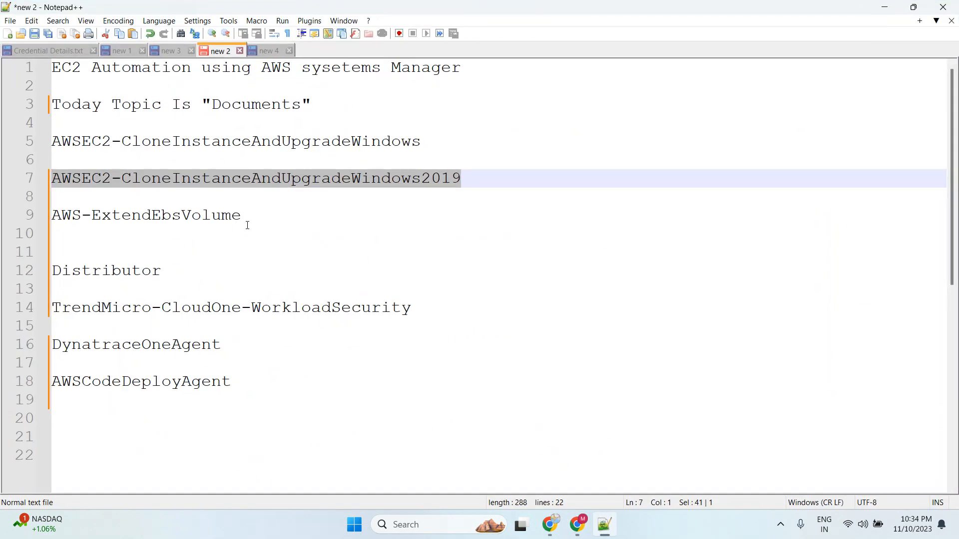
pyautogui.moveTo(326, 104); pyautogui.dragTo(51, 102)
pyautogui.moveTo(171, 278); pyautogui.dragTo(43, 267)
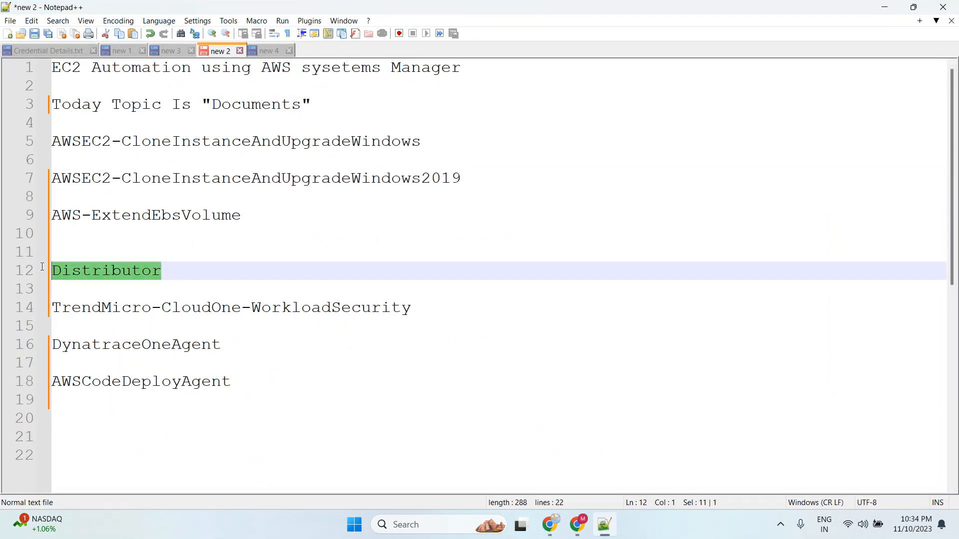
pyautogui.moveTo(315, 102); pyautogui.dragTo(85, 92)
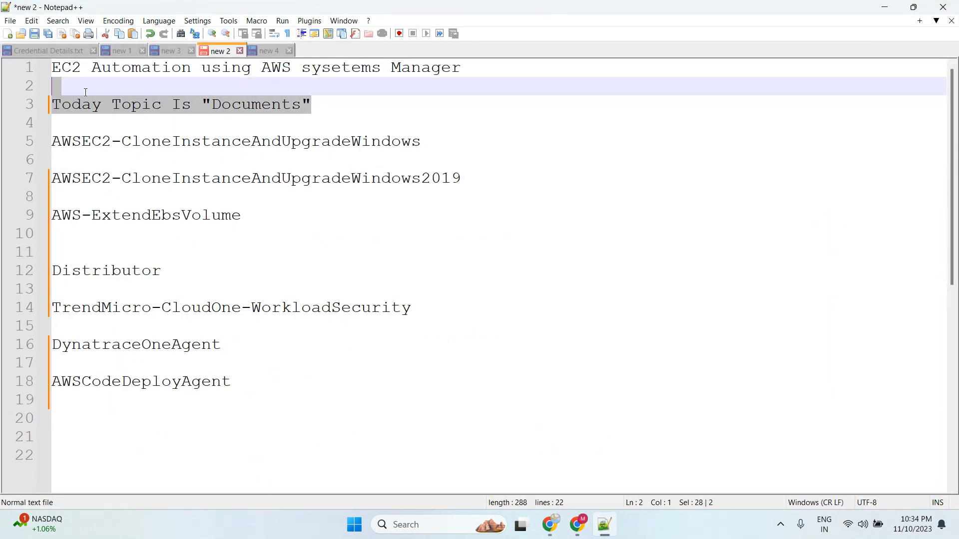
pyautogui.click(336, 100)
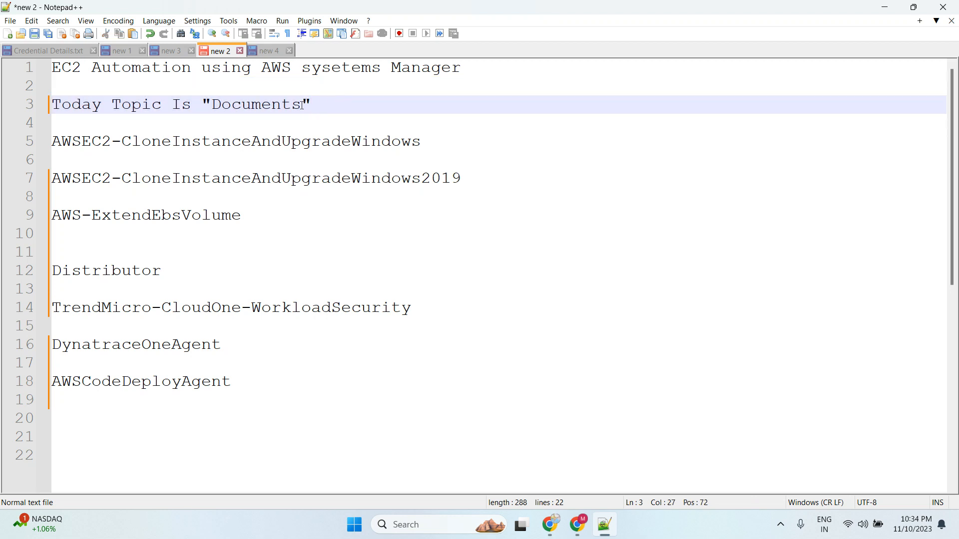
pyautogui.moveTo(424, 141); pyautogui.dragTo(86, 144)
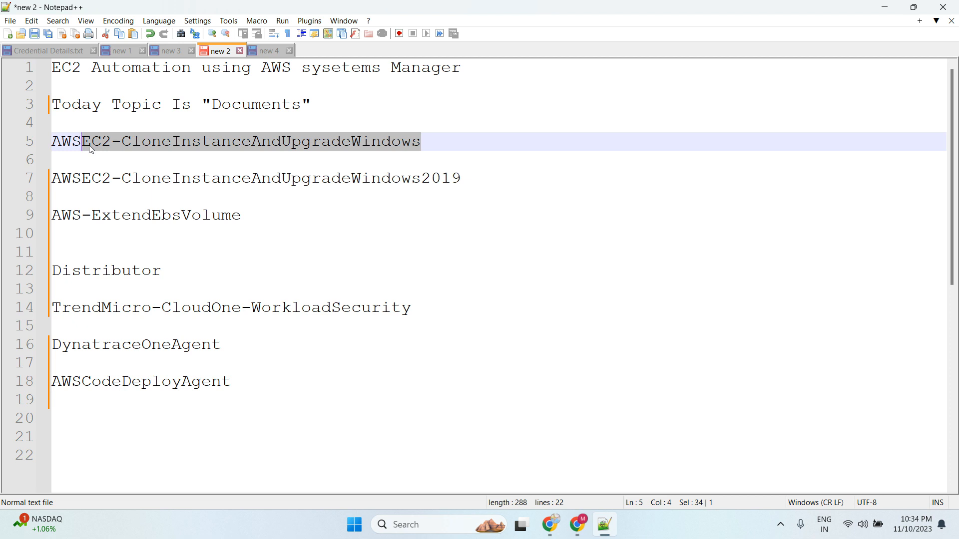
pyautogui.moveTo(244, 224); pyautogui.dragTo(71, 216)
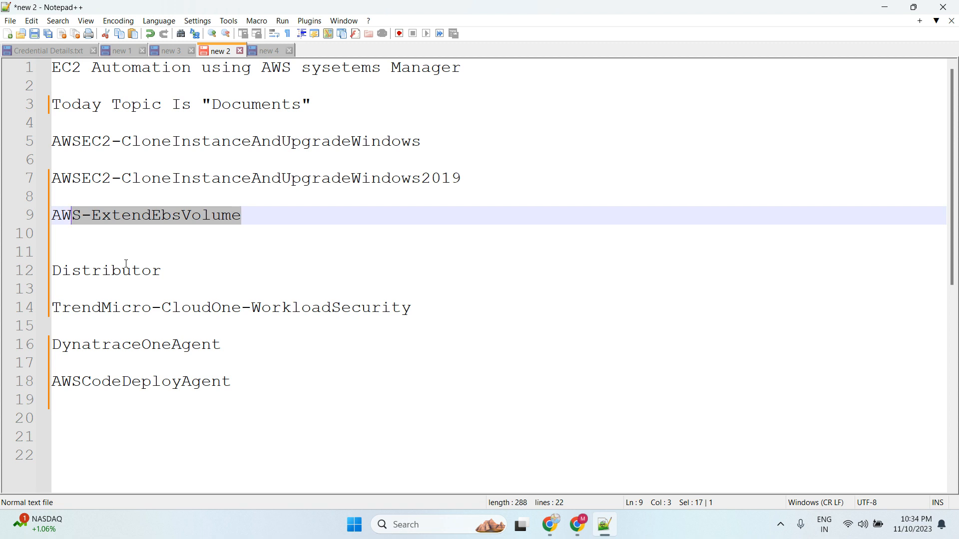
pyautogui.moveTo(188, 276); pyautogui.dragTo(42, 277)
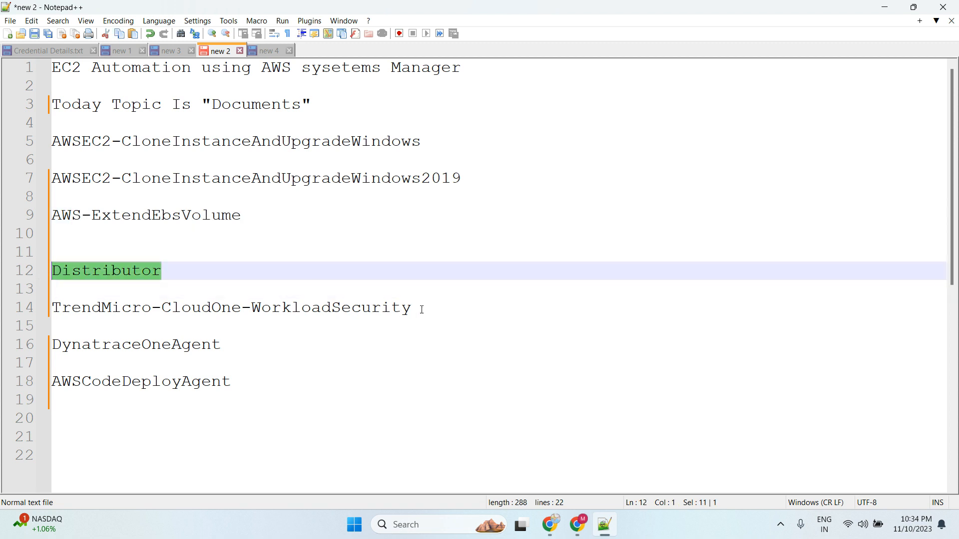
pyautogui.moveTo(423, 309); pyautogui.dragTo(63, 309)
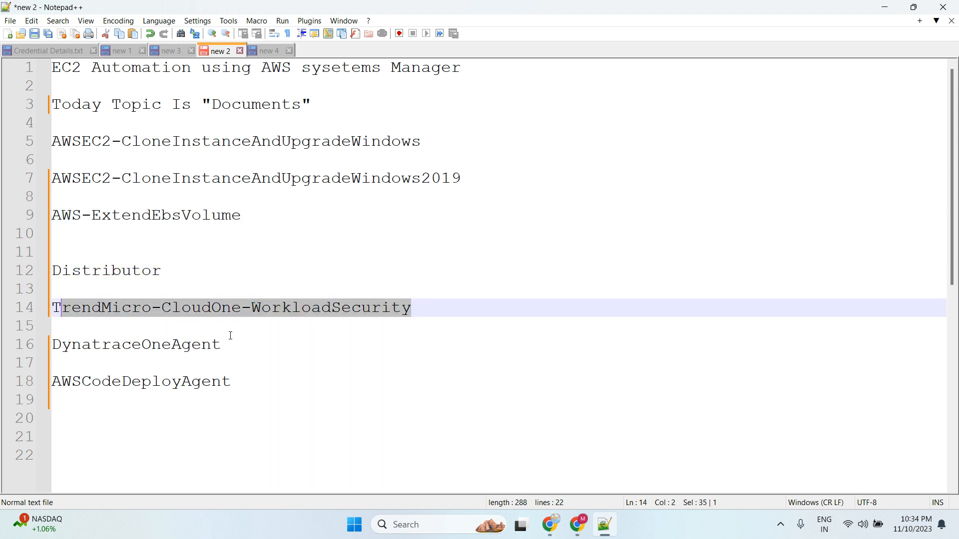
pyautogui.moveTo(230, 339); pyautogui.dragTo(53, 348)
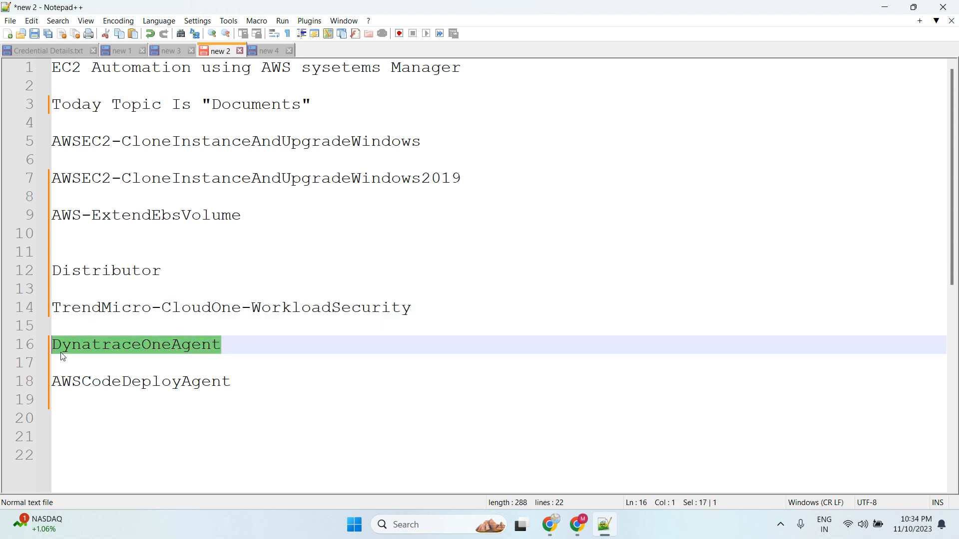
pyautogui.moveTo(242, 383); pyautogui.dragTo(47, 386)
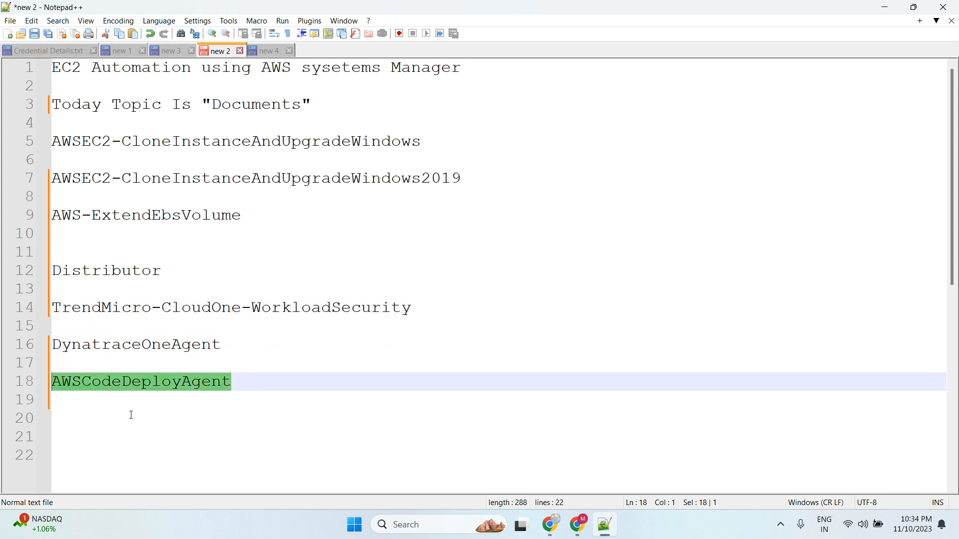
# Step: Add "newrelic" to the Distributor list, leaving one blank line below AWSCodeDeployAgent
pyautogui.click(253, 384)
pyautogui.press('Return')
pyautogui.press('Return')
pyautogui.write('ne')
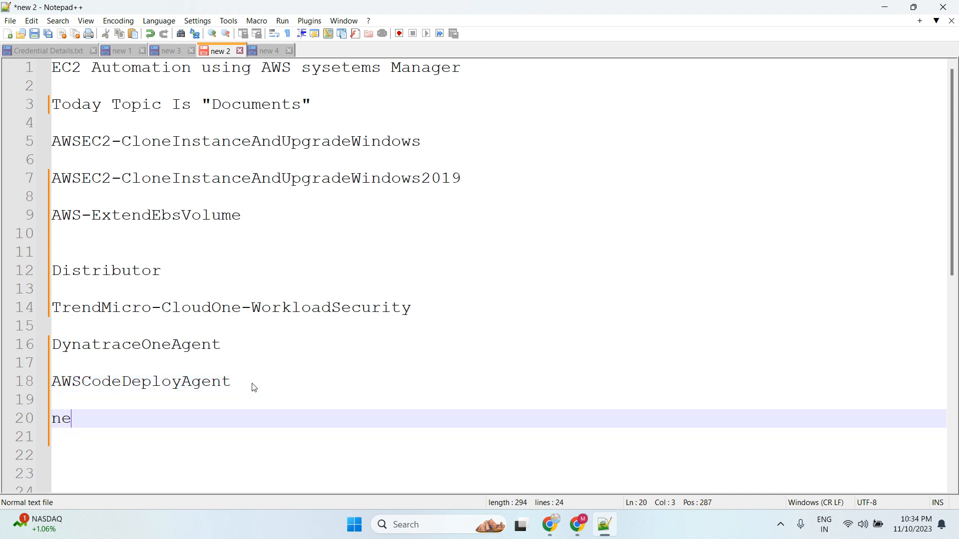
pyautogui.write('wrelic')
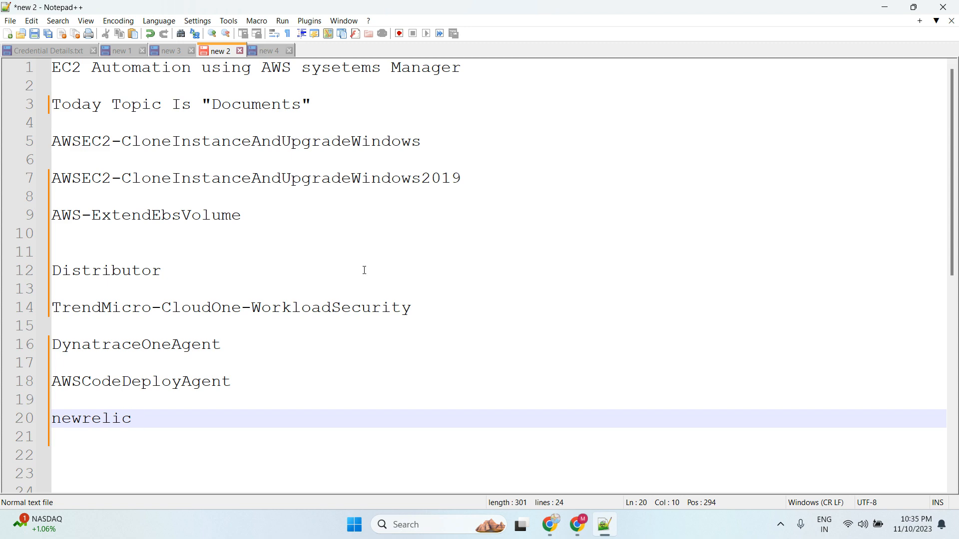
# Step: Return to the EC2 console in the browser and start launching a new instance named "windows 2016"
pyautogui.click(885, 7)
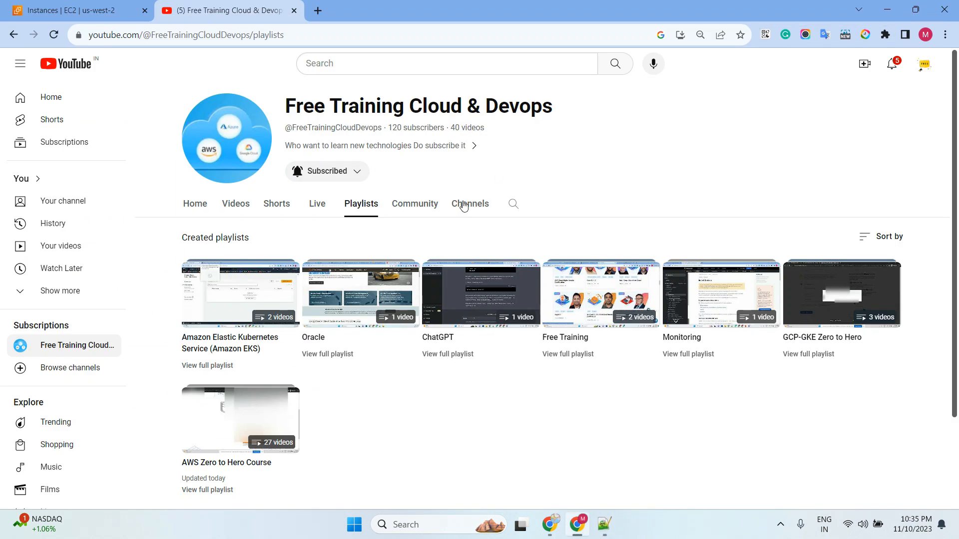
pyautogui.click(97, 11)
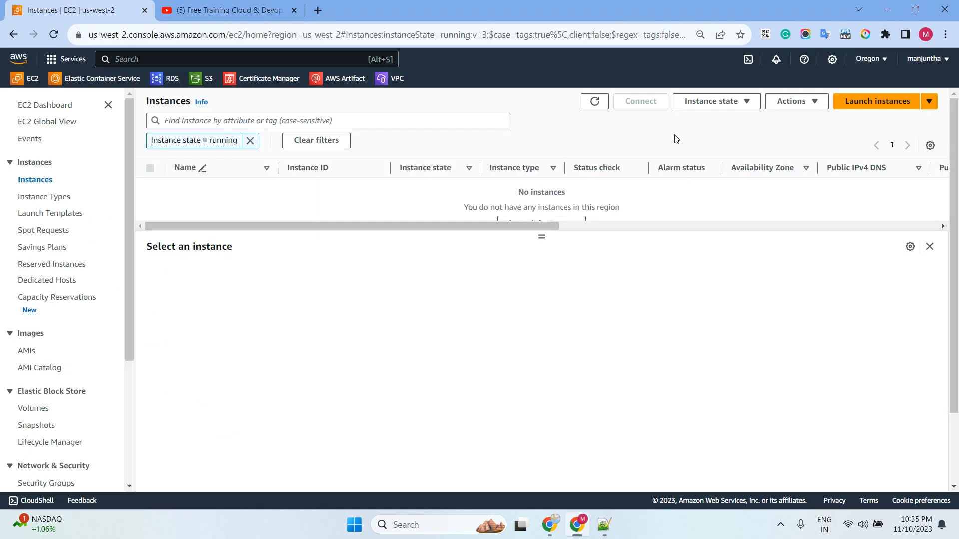
pyautogui.click(856, 102)
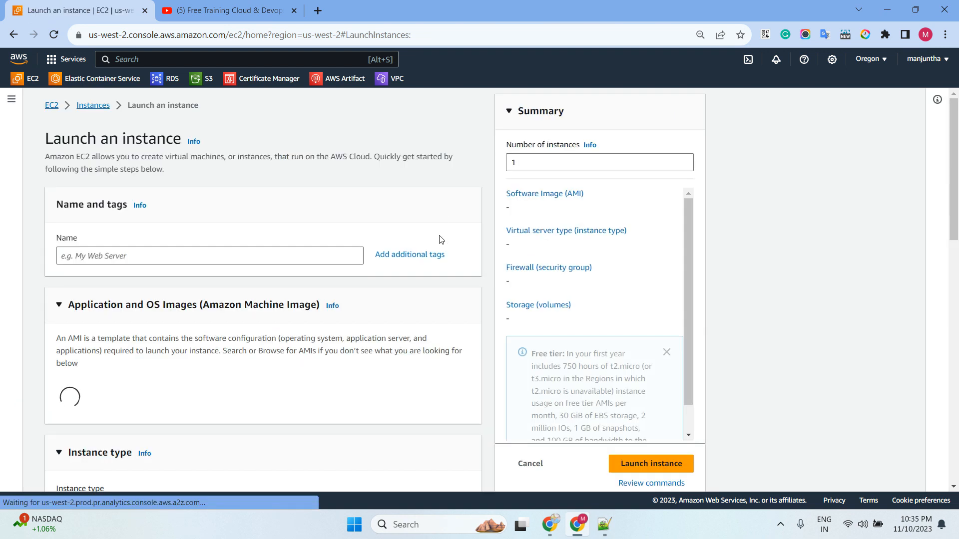
pyautogui.click(225, 254)
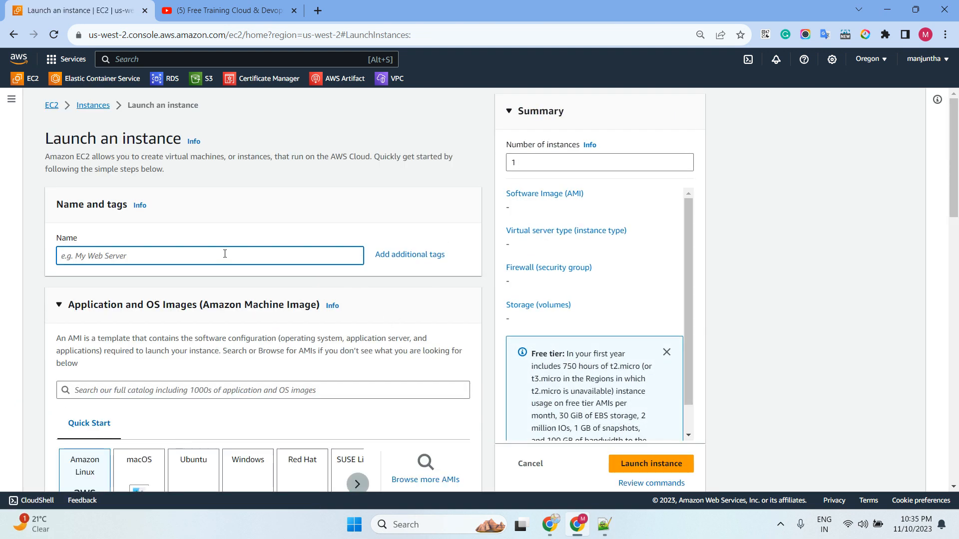
pyautogui.write('windows 2016')
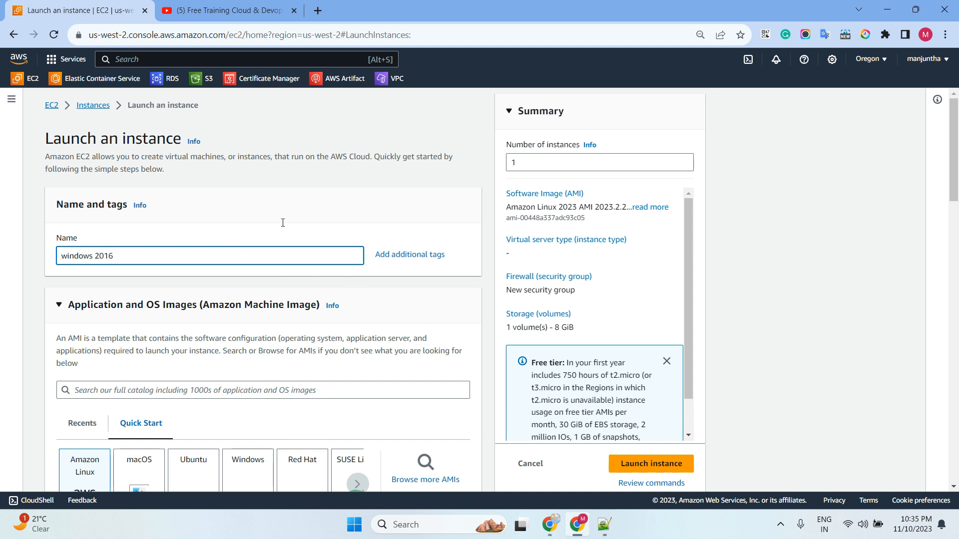
# Step: Choose the Windows quick-start image Microsoft Windows Server 2016 Base as the instance's AMI
pyautogui.scroll(-3, 283, 223)
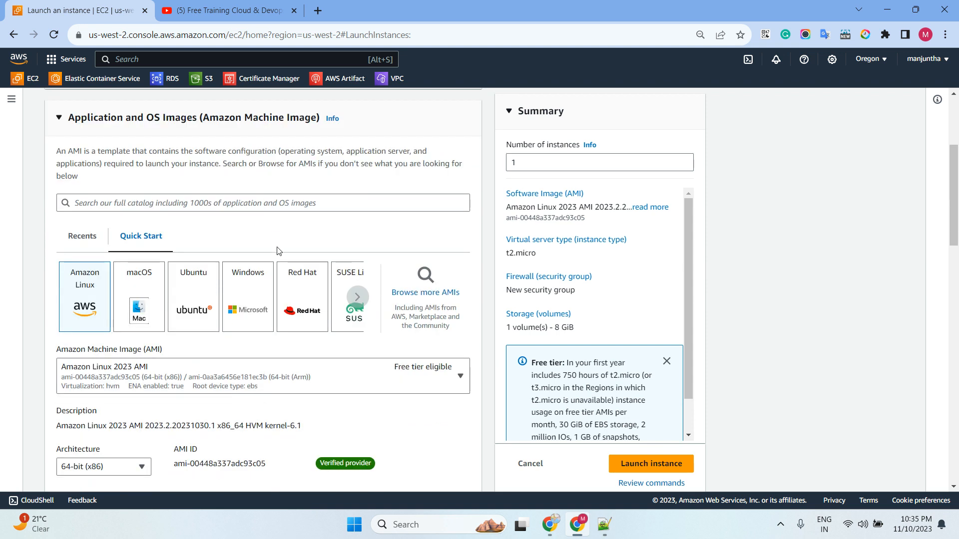
pyautogui.click(249, 300)
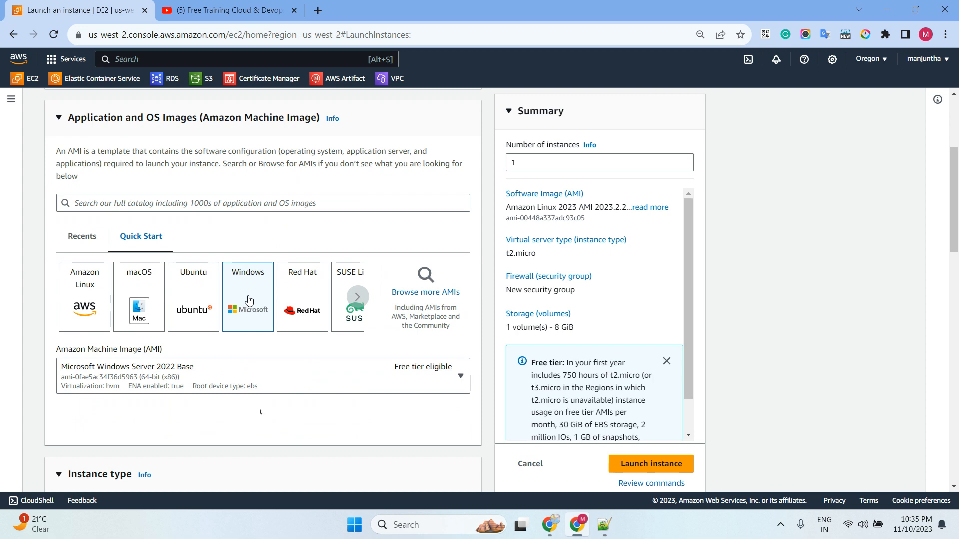
pyautogui.click(210, 384)
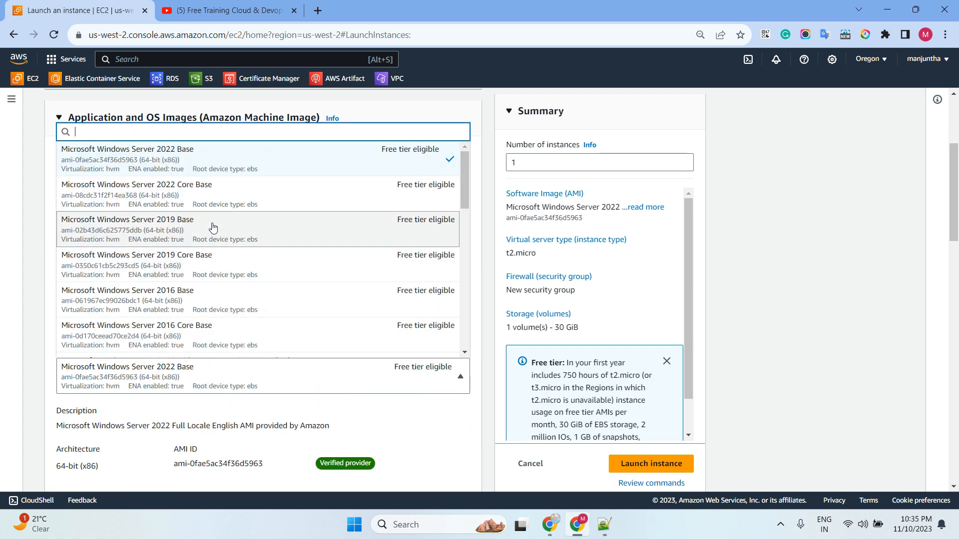
pyautogui.scroll(-5, 212, 219)
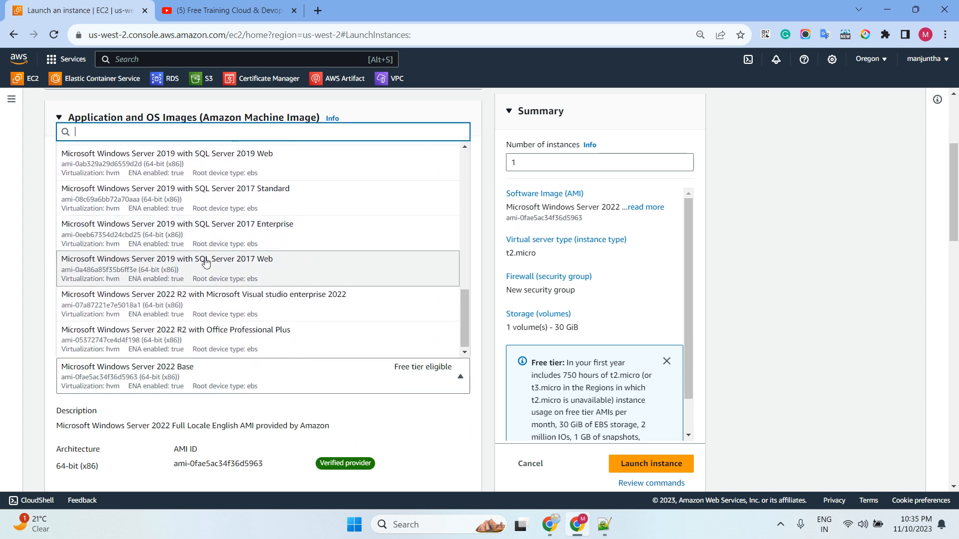
pyautogui.scroll(-3, 210, 250)
pyautogui.scroll(-1, 204, 232)
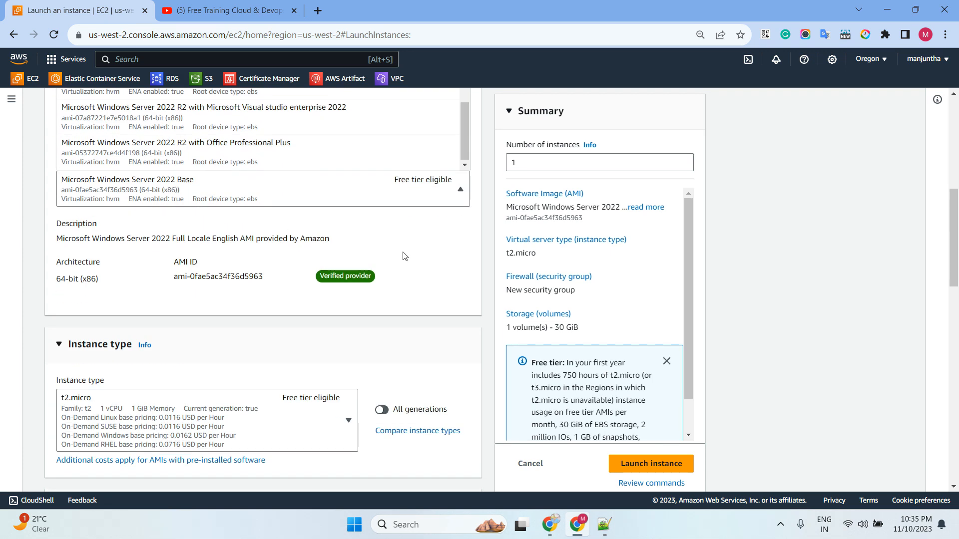
pyautogui.scroll(4, 404, 256)
pyautogui.scroll(5, 215, 224)
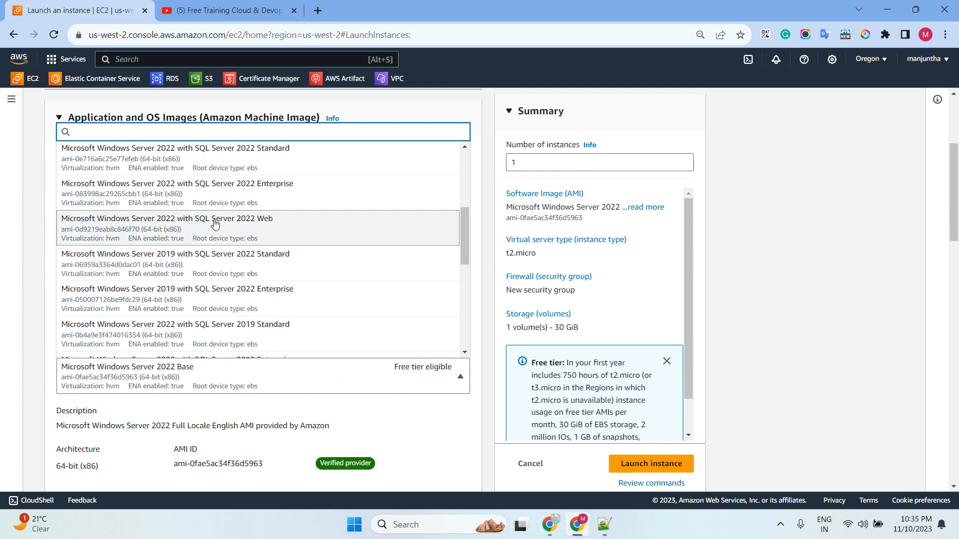
pyautogui.scroll(4, 215, 225)
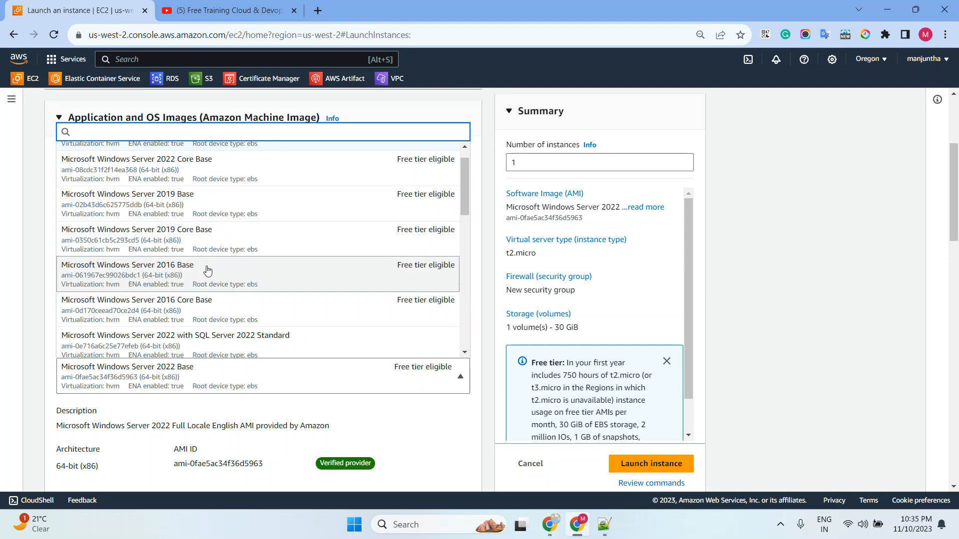
pyautogui.click(207, 270)
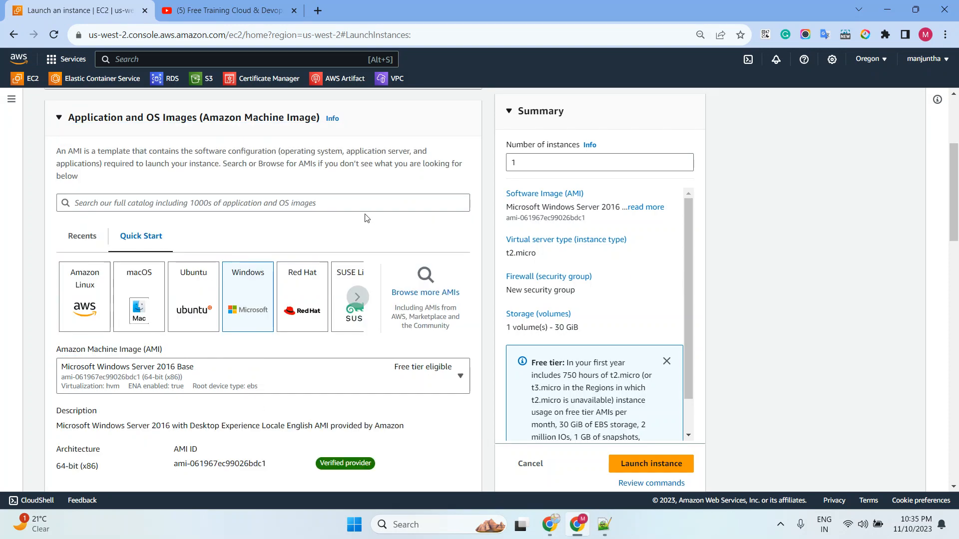
# Step: Set the instance type to t2.medium
pyautogui.scroll(-1, 349, 220)
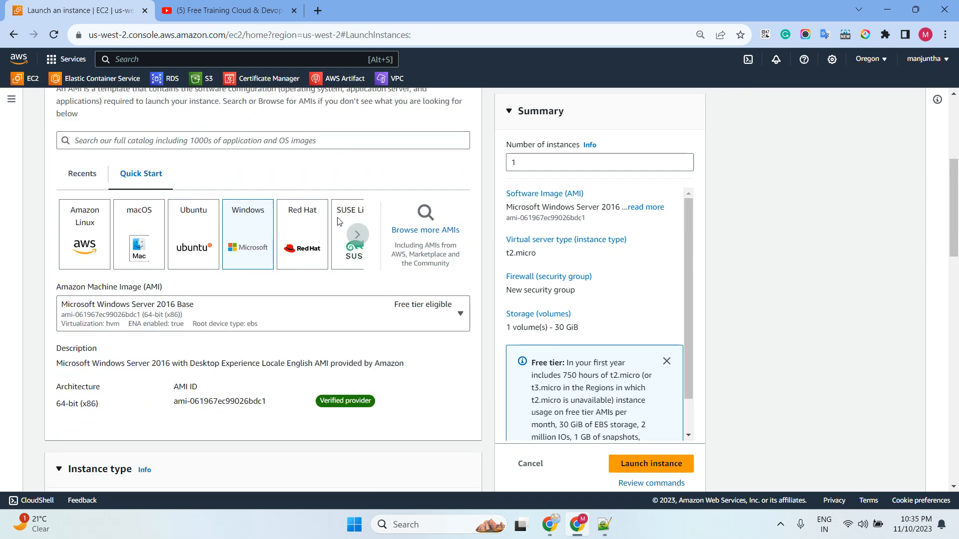
pyautogui.scroll(-2, 258, 308)
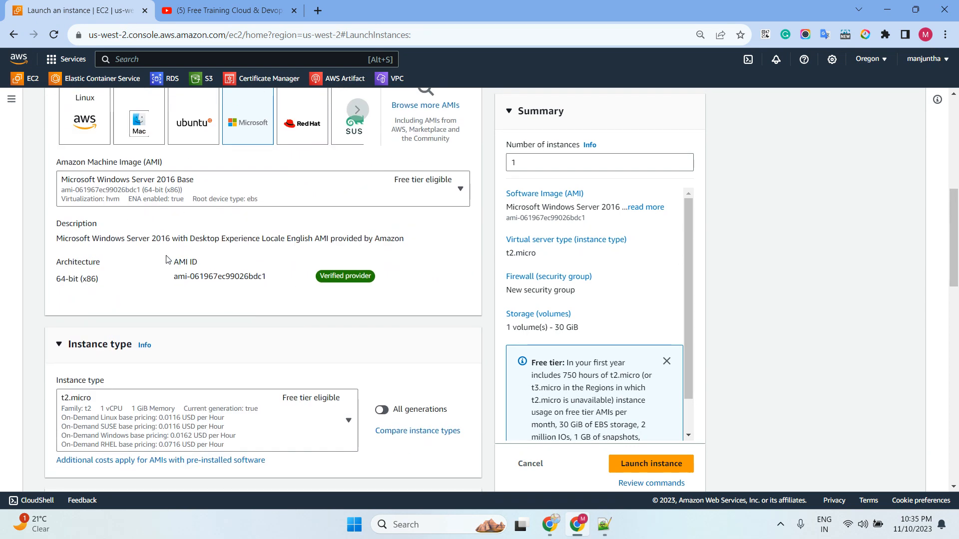
pyautogui.scroll(-2, 165, 260)
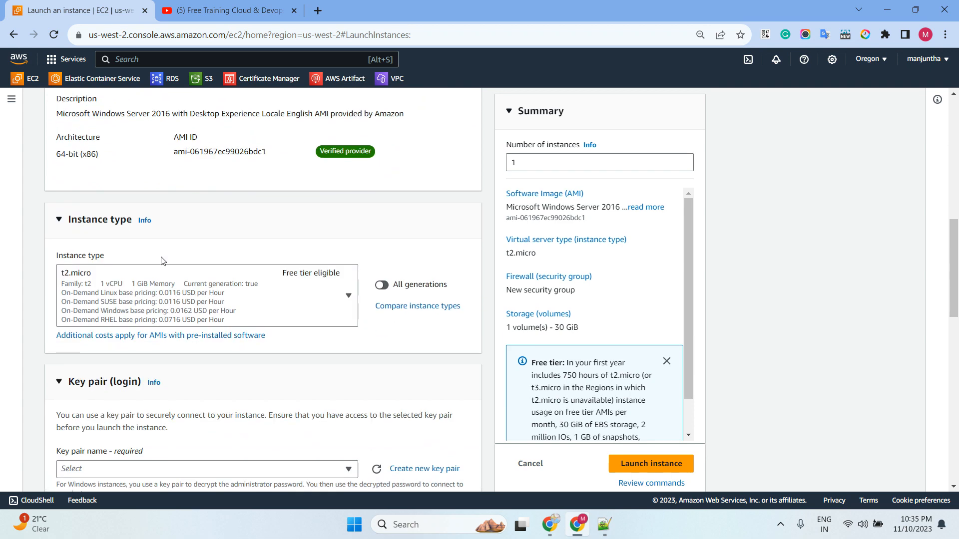
pyautogui.click(344, 305)
pyautogui.scroll(-2, 212, 212)
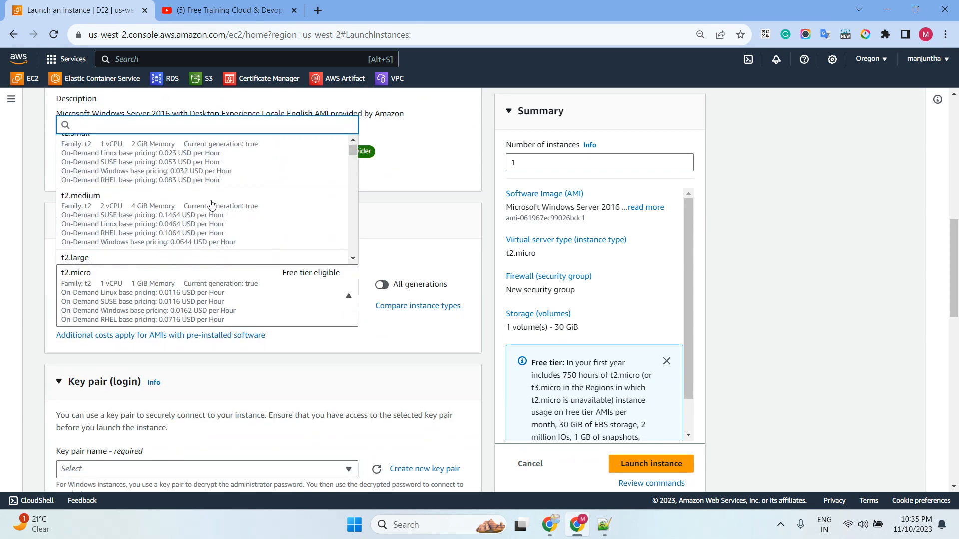
pyautogui.click(177, 211)
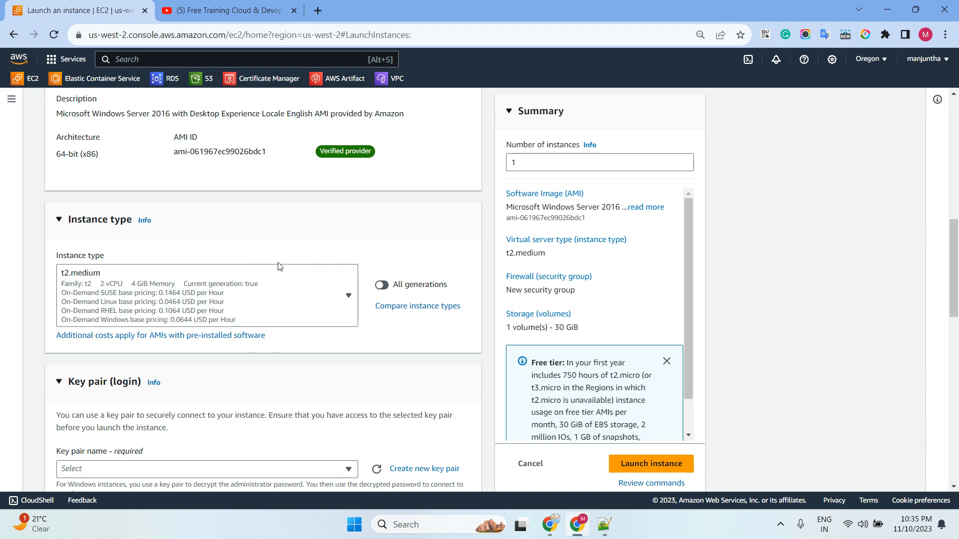
# Step: Assign the existing "devlopement" key pair for logging in to the instance
pyautogui.scroll(-2, 233, 304)
pyautogui.click(279, 344)
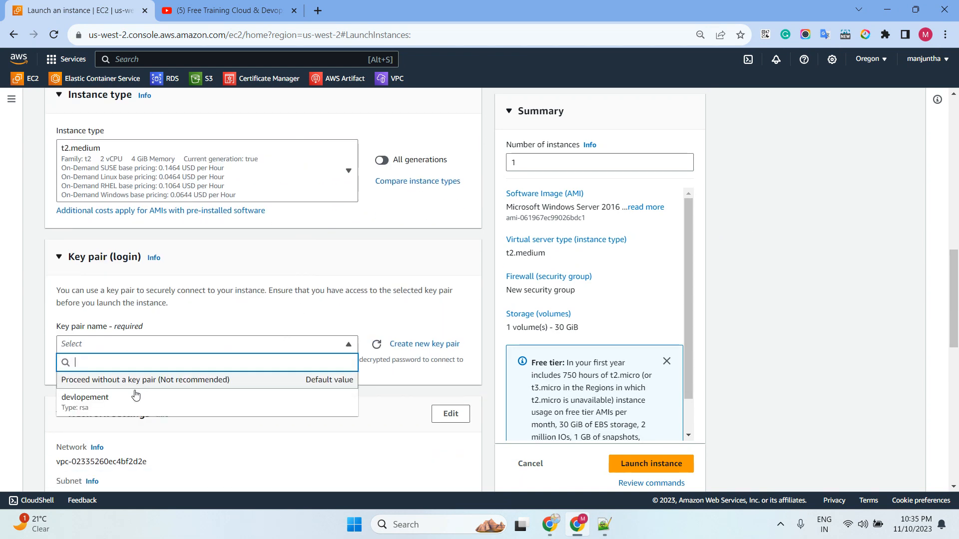
pyautogui.click(125, 402)
# Step: Use an existing security group for the instance's firewall and assign the default group
pyautogui.scroll(-4, 281, 246)
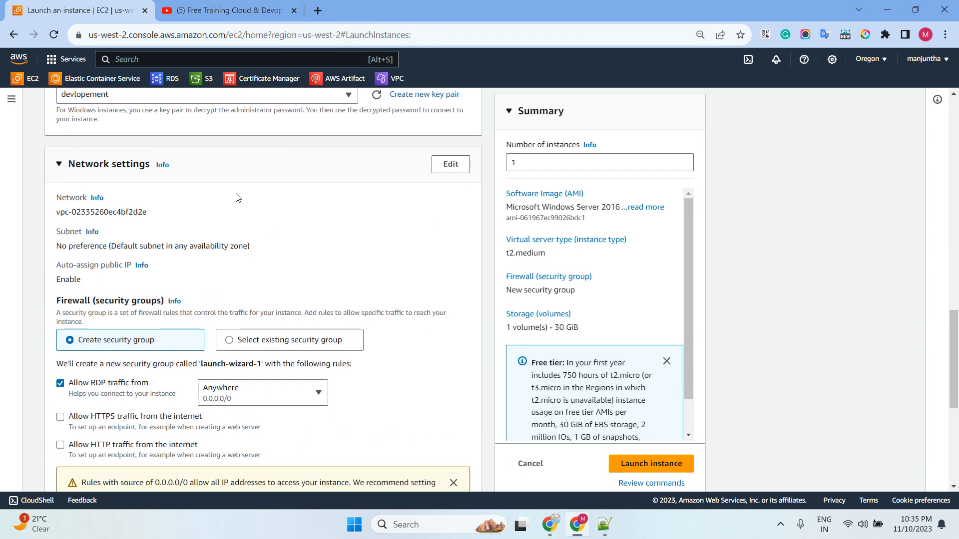
pyautogui.click(278, 337)
pyautogui.scroll(-1, 314, 225)
pyautogui.scroll(-2, 313, 223)
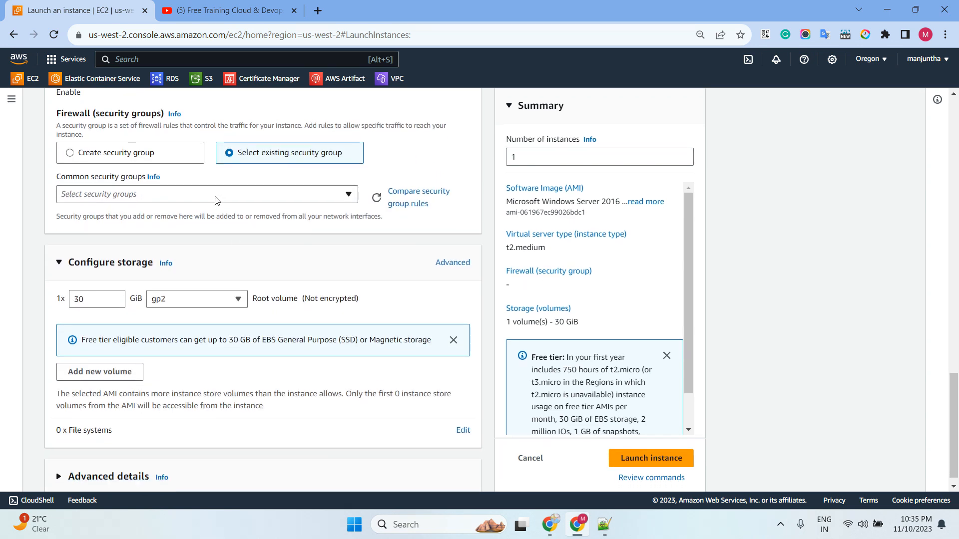
pyautogui.click(215, 196)
pyautogui.click(150, 238)
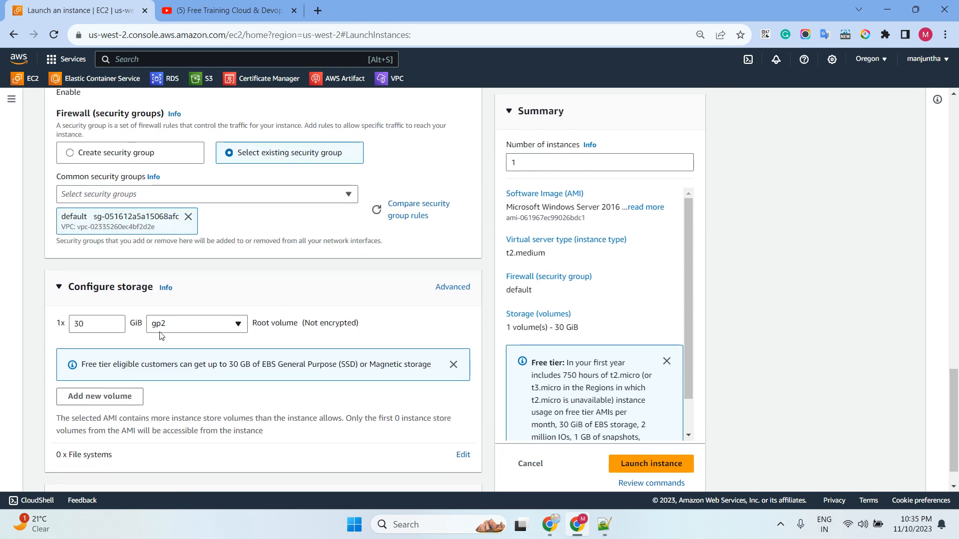
pyautogui.scroll(-1, 389, 292)
pyautogui.scroll(1, 389, 294)
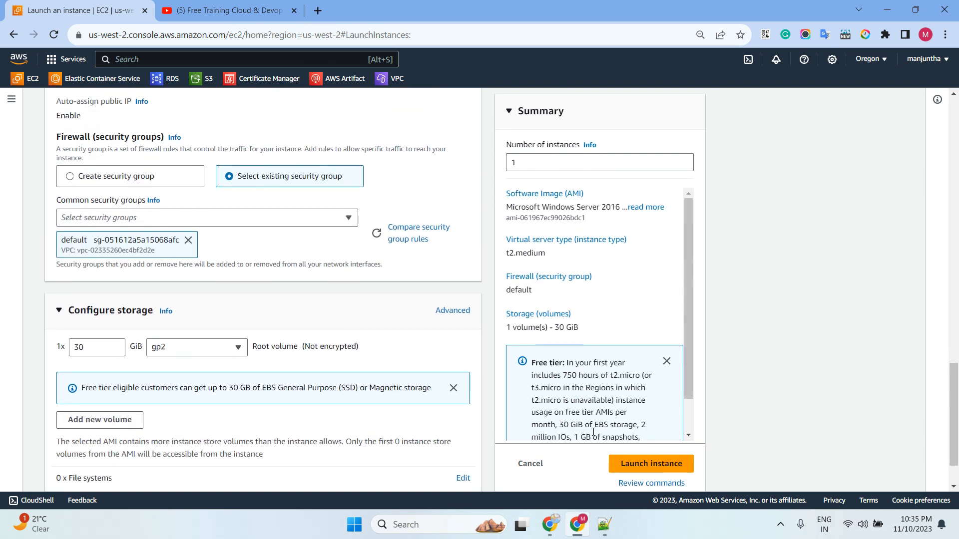
# Step: Launch the configured Windows Server 2016 instance and open the list of all instances
pyautogui.click(627, 465)
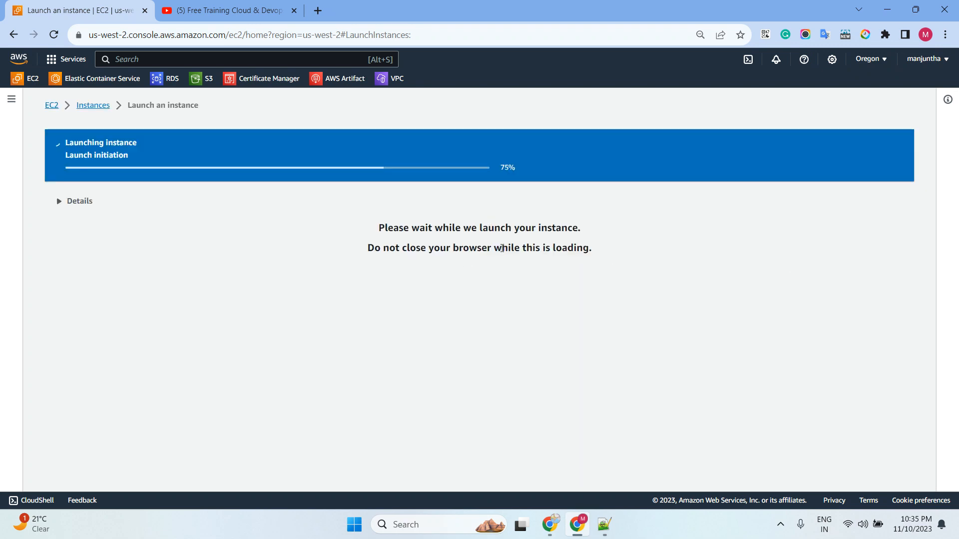
pyautogui.scroll(-2, 525, 220)
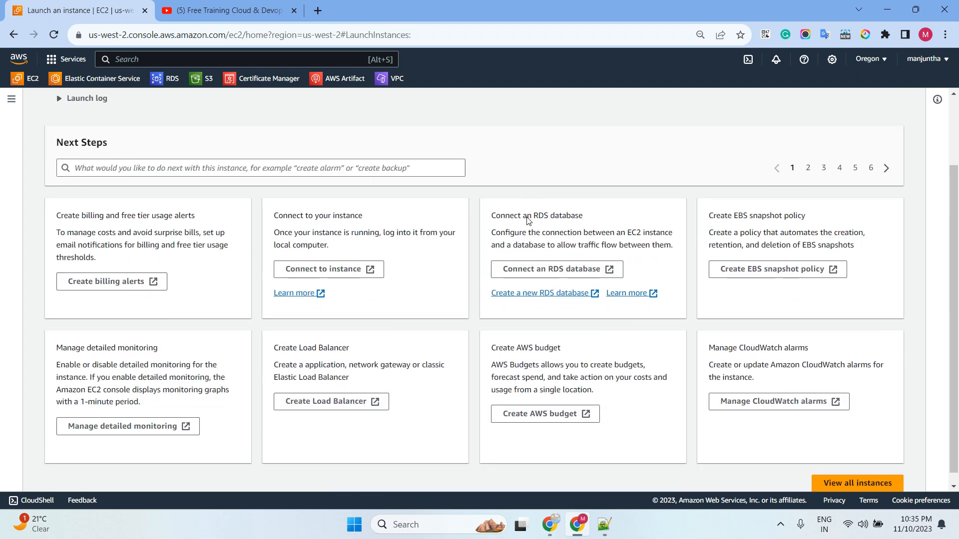
pyautogui.click(852, 472)
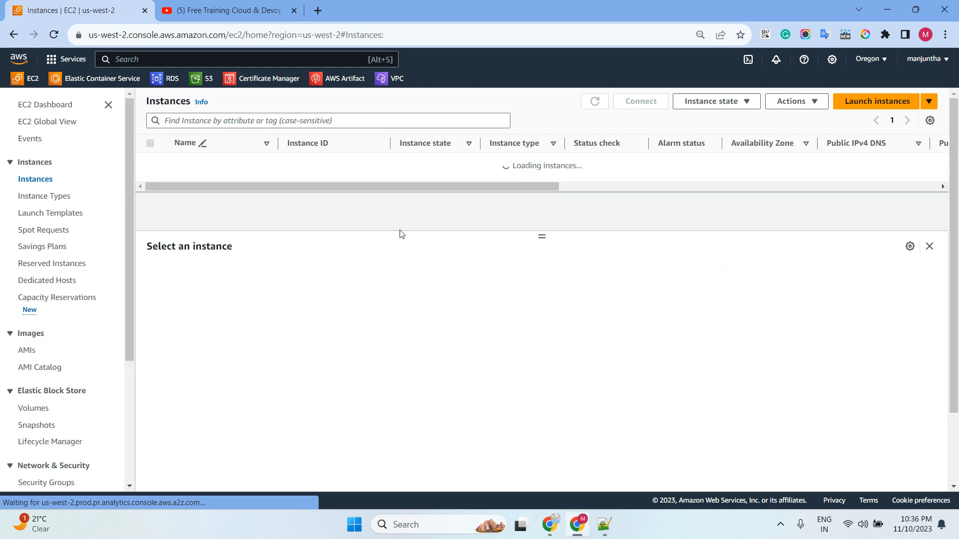
# Step: Filter the instances list by Instance state = running and refresh it
pyautogui.click(289, 121)
pyautogui.write('sta')
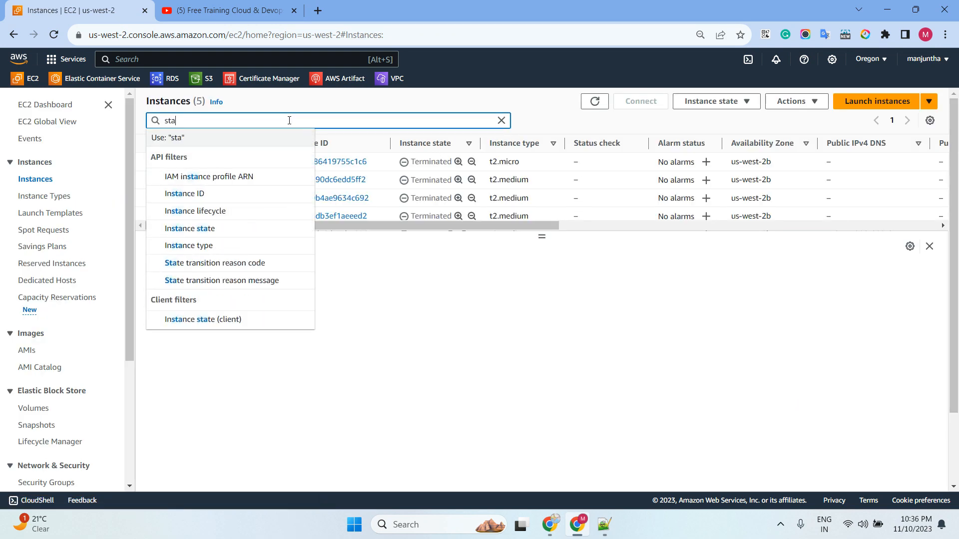
pyautogui.write('te')
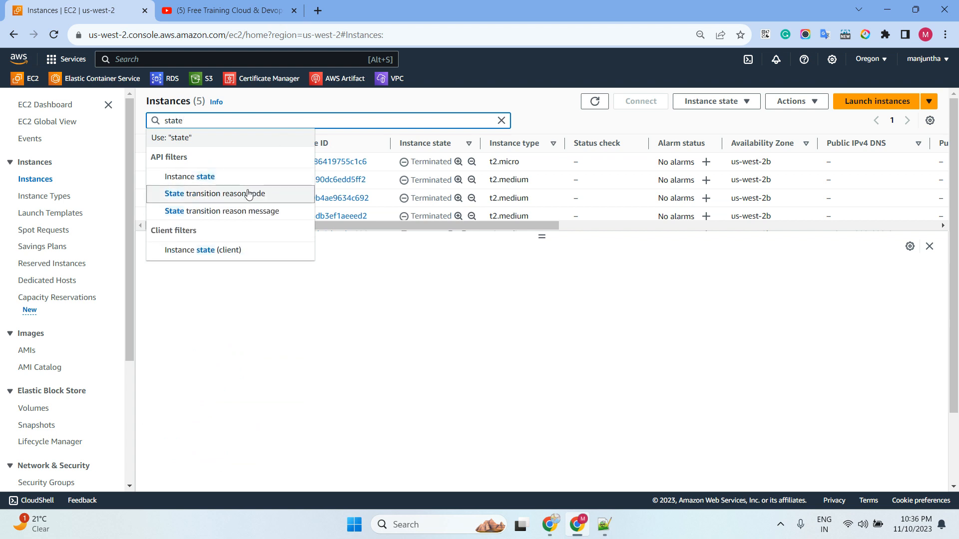
pyautogui.click(226, 178)
pyautogui.click(208, 227)
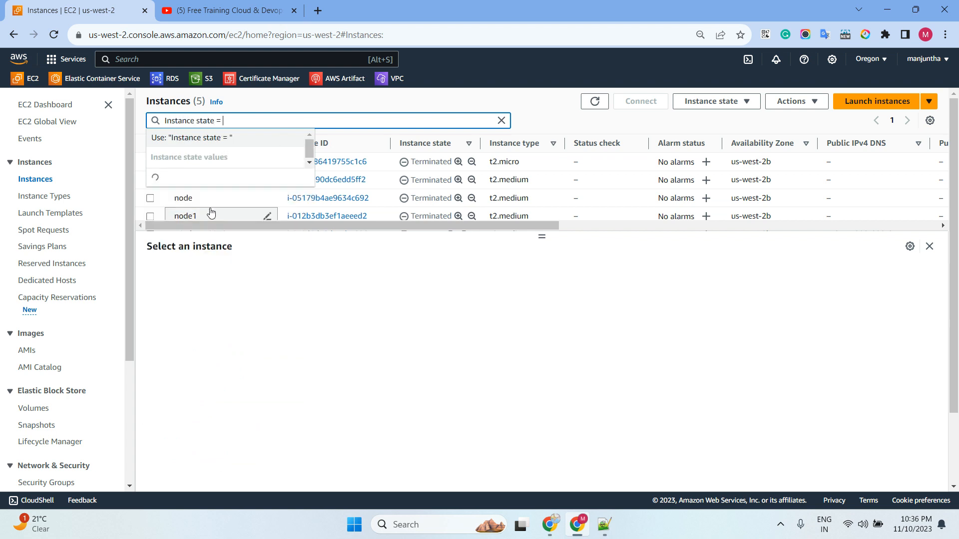
pyautogui.click(205, 178)
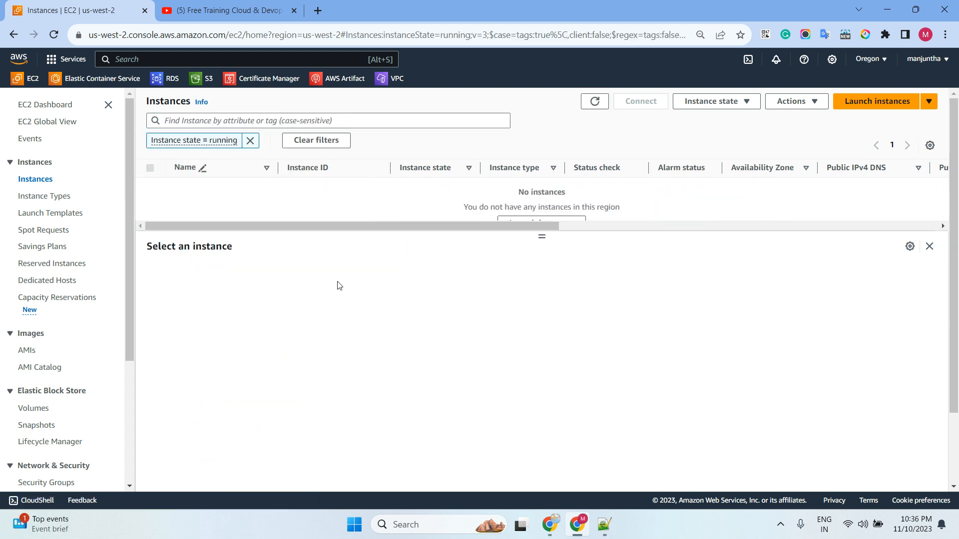
pyautogui.click(593, 107)
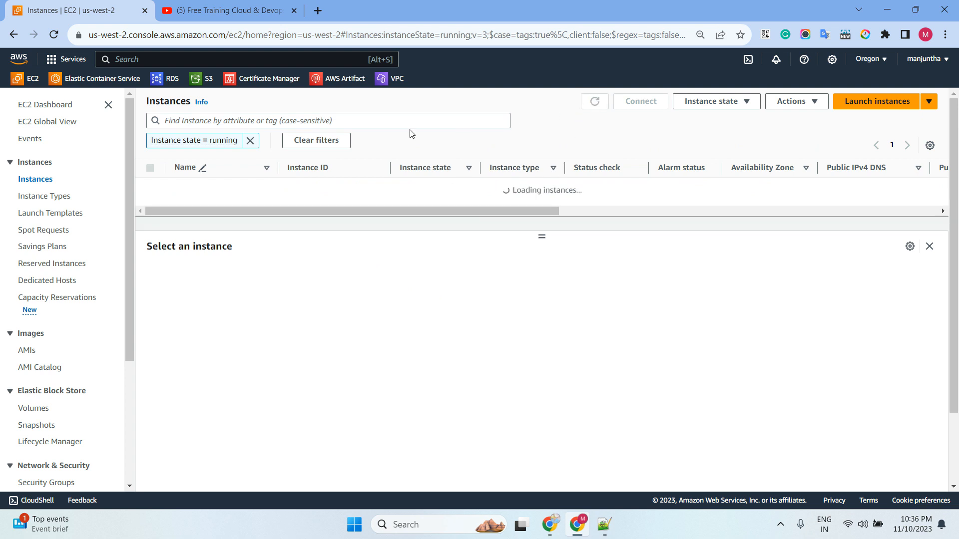
# Step: Search the console's services for Systems Manager and open it in a new browser tab, staying on the instances list
pyautogui.click(146, 59)
pyautogui.write('syste')
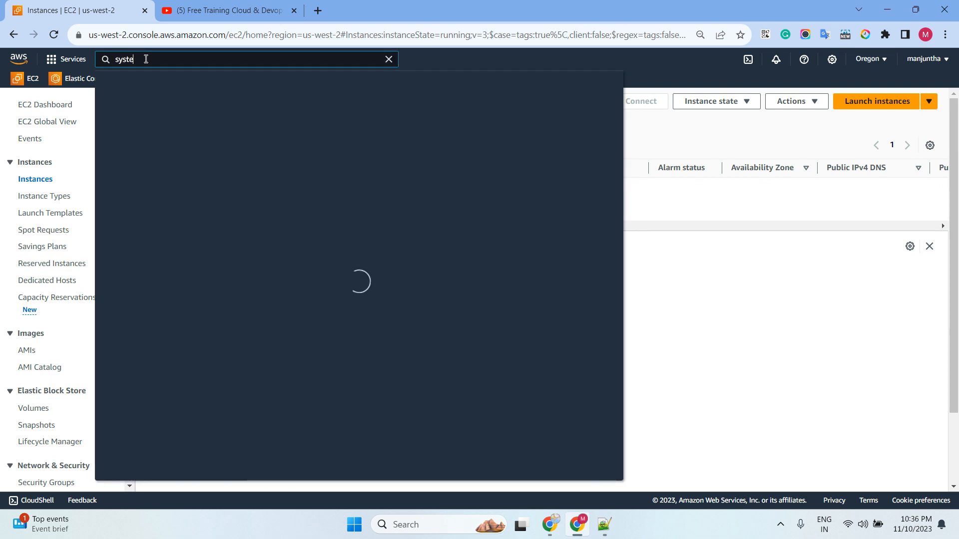
pyautogui.write('ms ma')
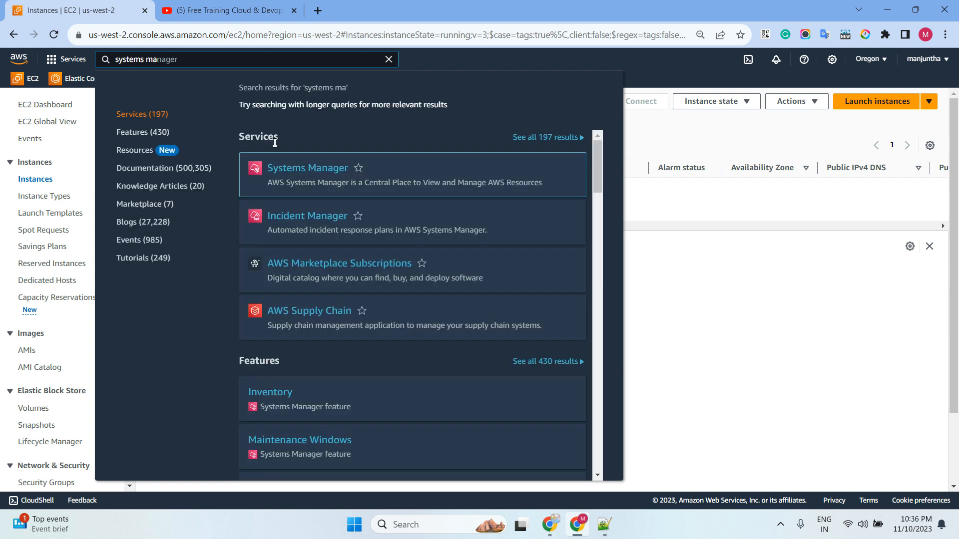
pyautogui.rightClick(305, 168)
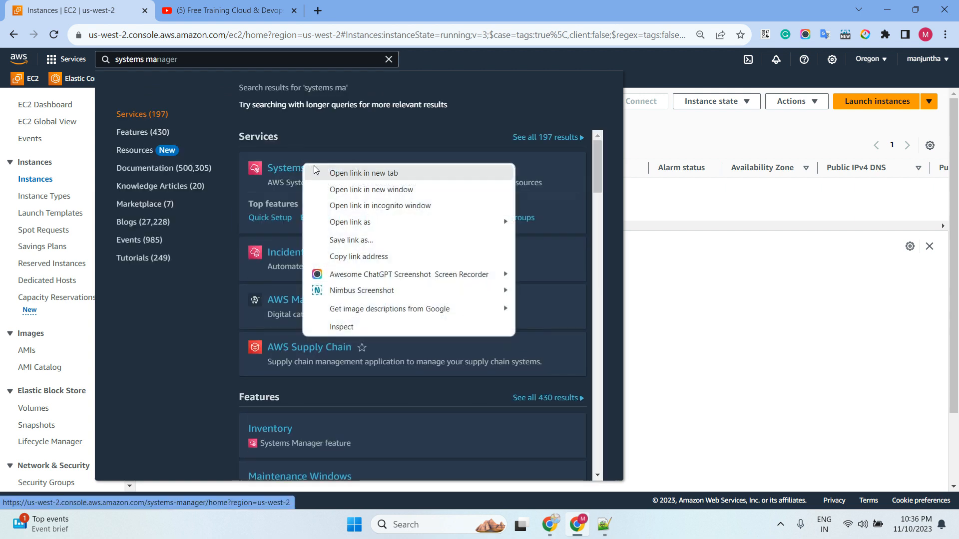
pyautogui.click(353, 171)
pyautogui.click(700, 264)
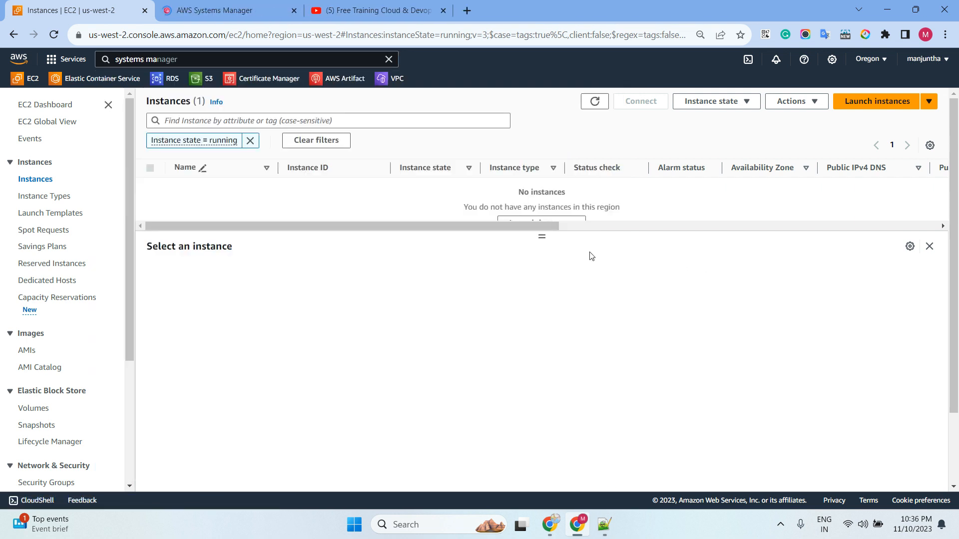
# Step: Refresh the running instances list and select the windows 2016 instance
pyautogui.click(597, 102)
pyautogui.click(597, 104)
pyautogui.doubleClick(595, 102)
pyautogui.click(595, 102)
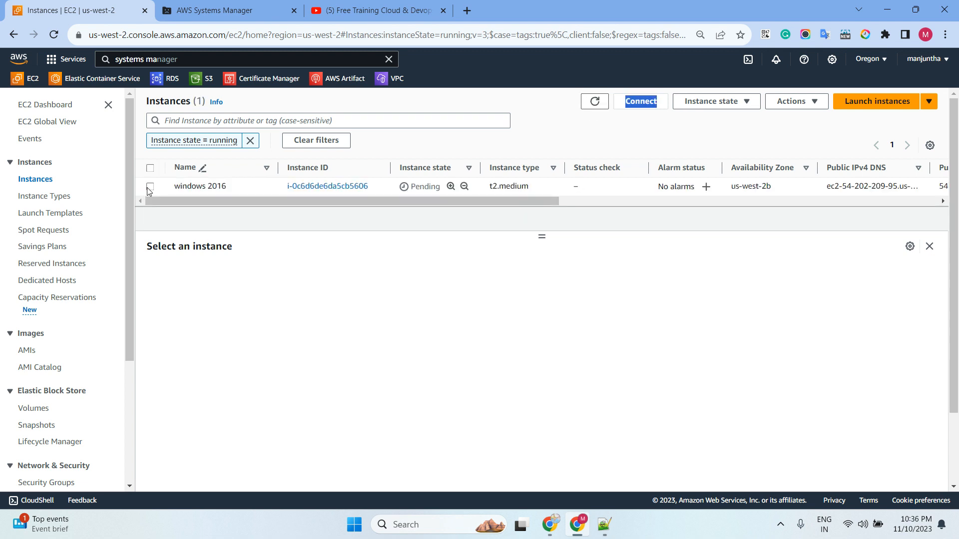
pyautogui.click(149, 186)
# Step: Try to modify the IAM role of the windows 2016 instance, and refresh the instances list
pyautogui.click(794, 101)
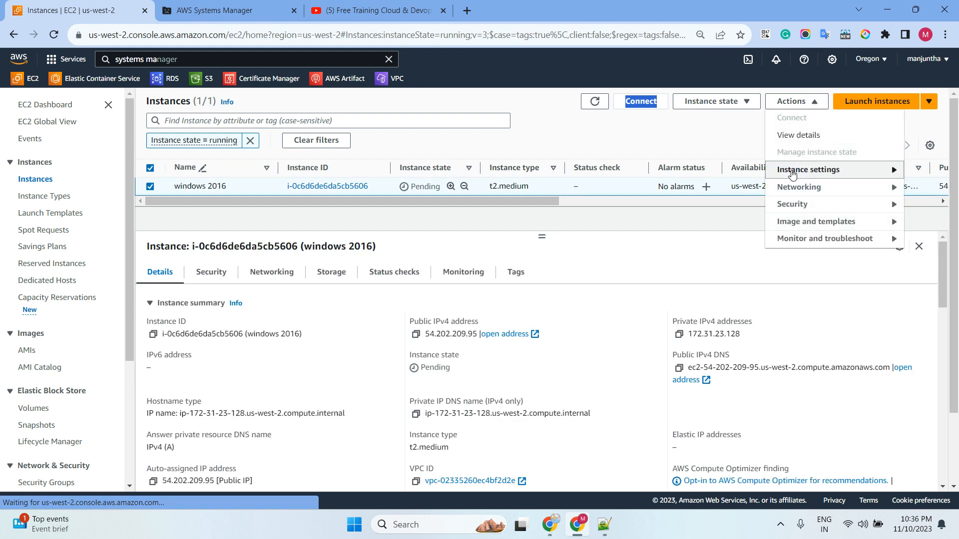
pyautogui.moveTo(793, 205)
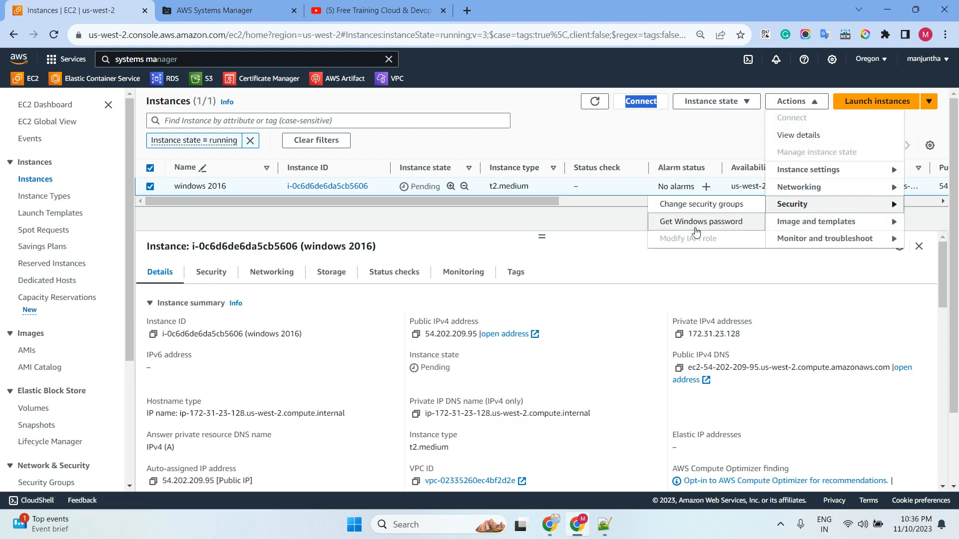
pyautogui.click(583, 222)
pyautogui.click(594, 101)
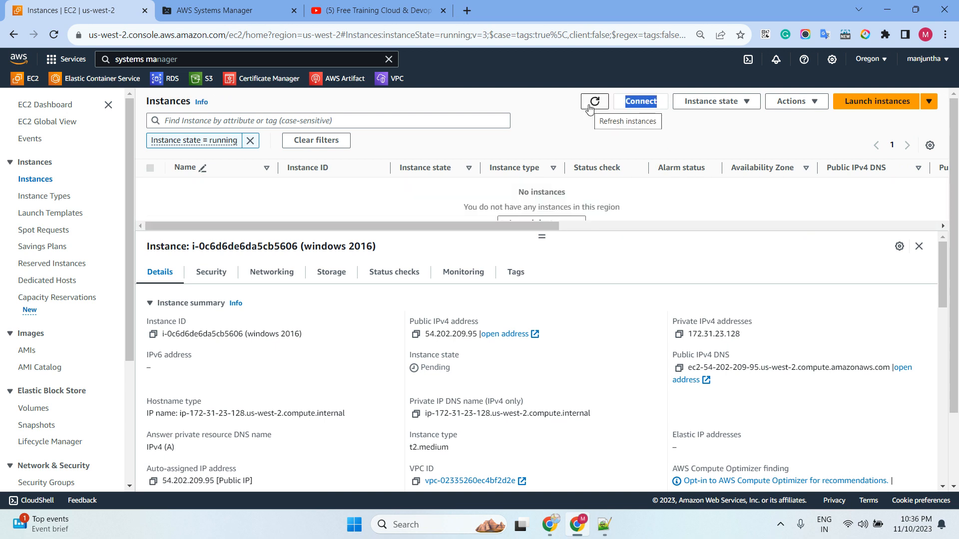
pyautogui.click(589, 107)
pyautogui.click(589, 107)
# Step: Switch to the AWS Systems Manager page, reload it and open Documents under Shared Resources
pyautogui.click(222, 14)
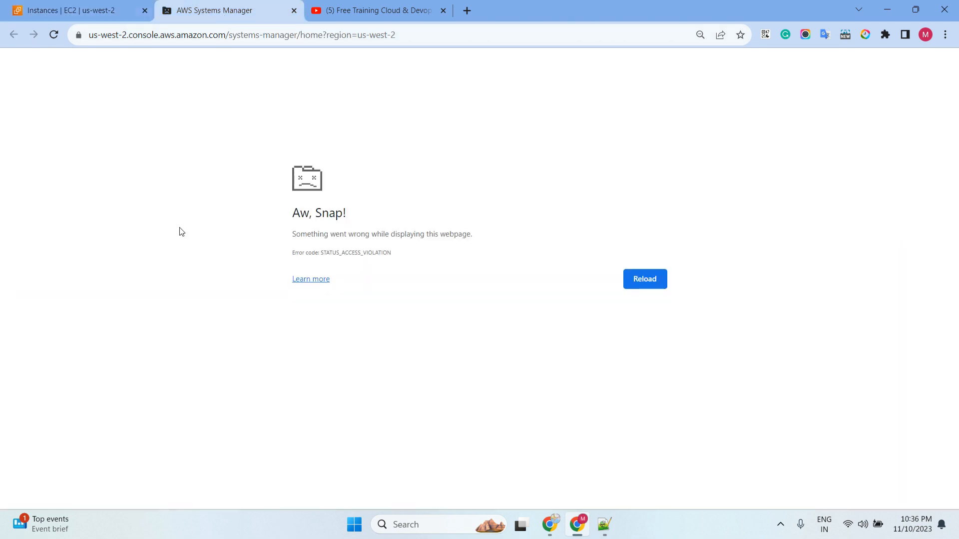
pyautogui.click(54, 34)
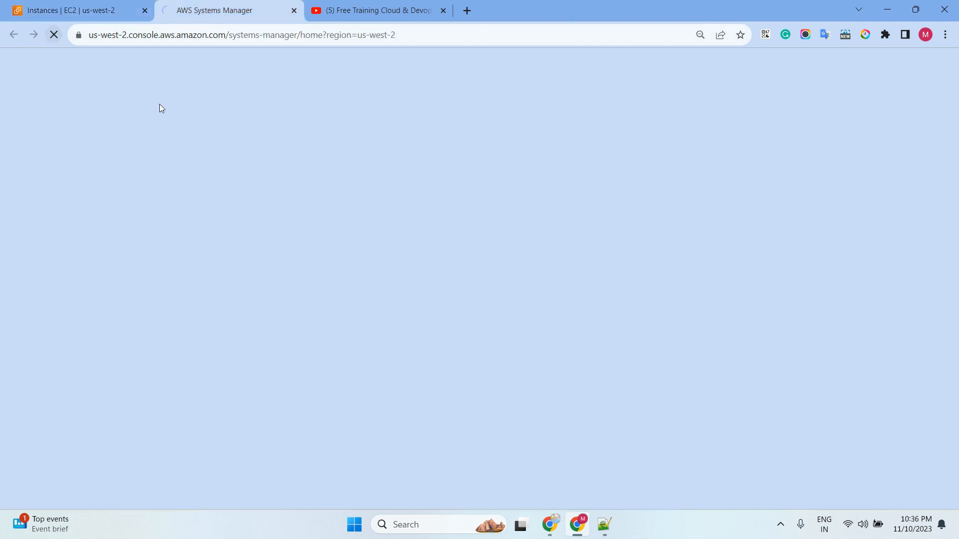
pyautogui.scroll(-3, 111, 249)
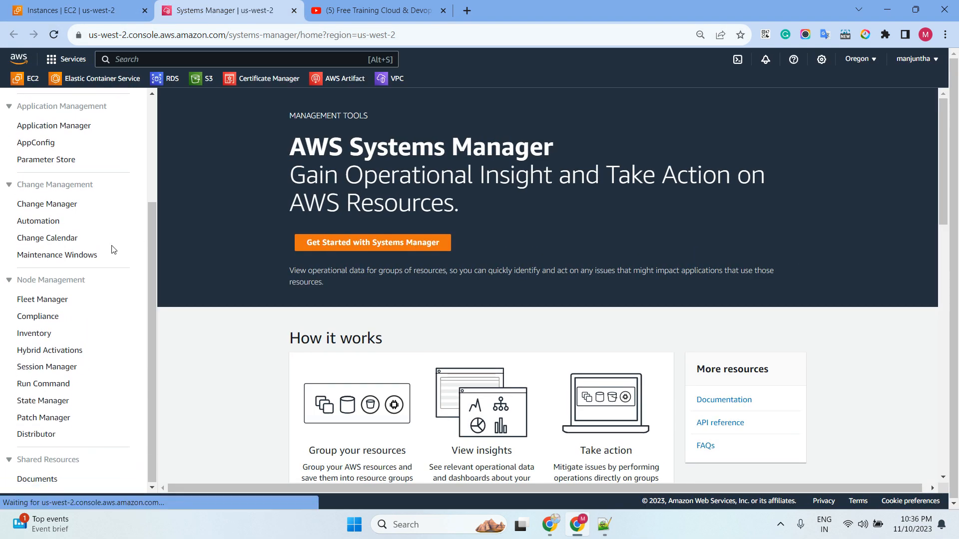
pyautogui.click(36, 481)
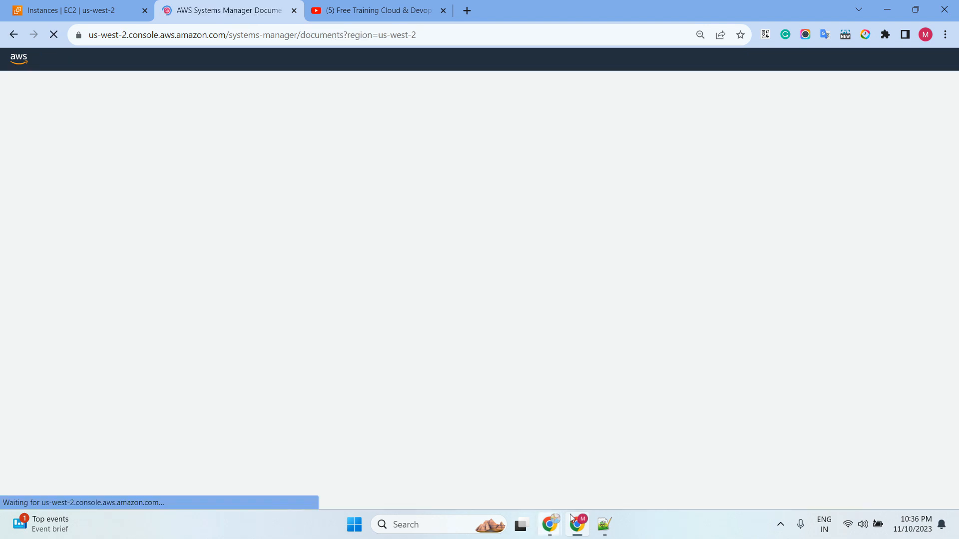
# Step: Copy the document name AWSEC2-CloneInstanceAndUpgradeWindows from the Notepad++ notes and return to the browser
pyautogui.click(605, 526)
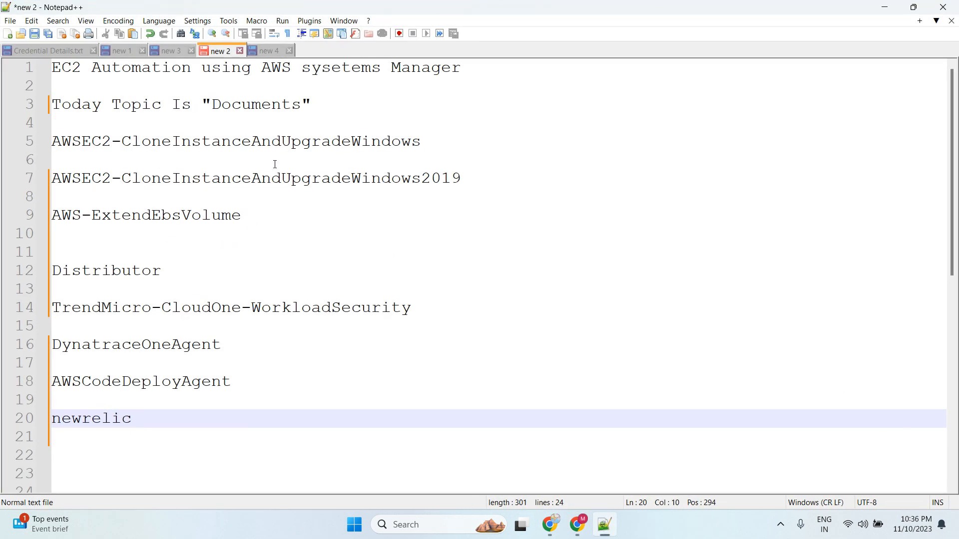
pyautogui.moveTo(431, 143); pyautogui.dragTo(43, 148)
pyautogui.hotkey('ctrl', 'c')
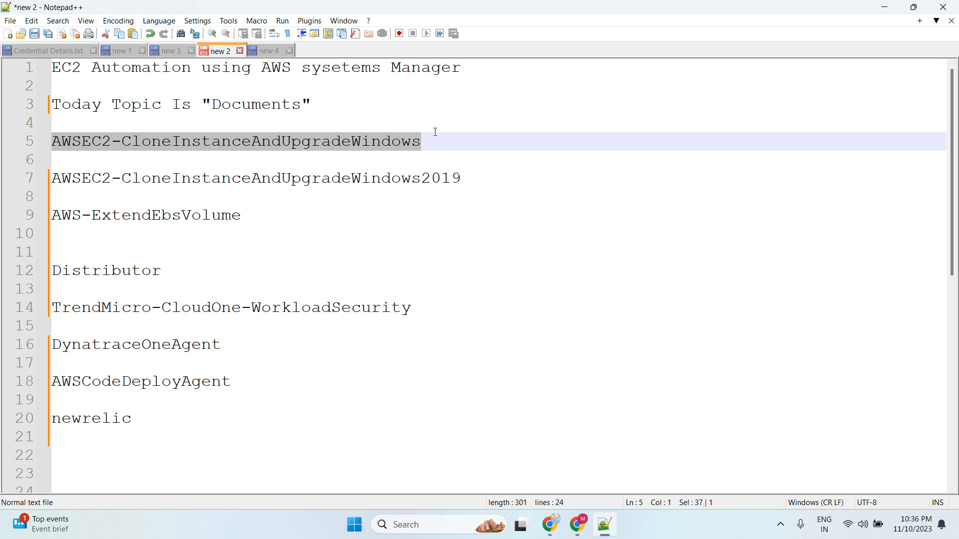
pyautogui.click(884, 7)
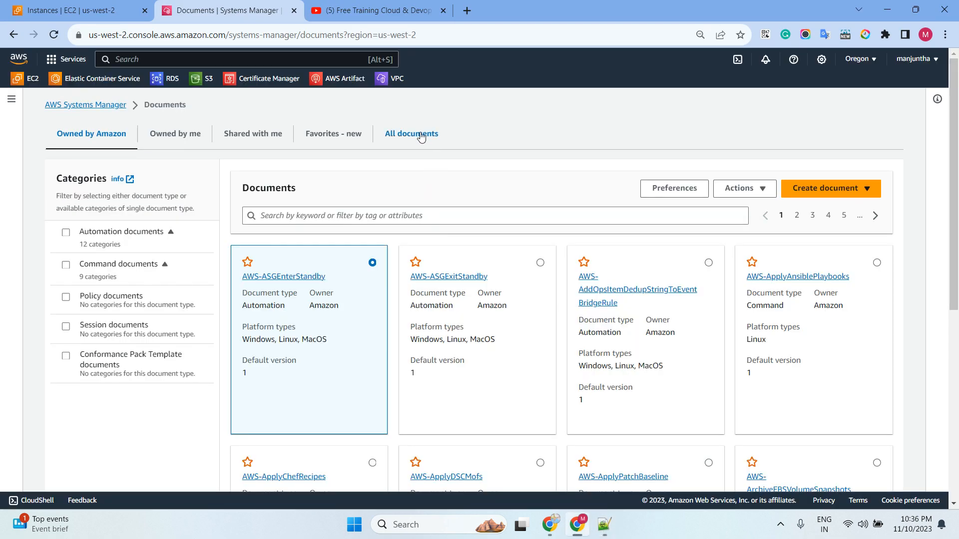
# Step: Search all Systems Manager documents for AWSEC2-CloneInstanceAndUpgradeWindows
pyautogui.click(421, 138)
pyautogui.click(278, 206)
pyautogui.hotkey('ctrl', 'v')
pyautogui.press('Return')
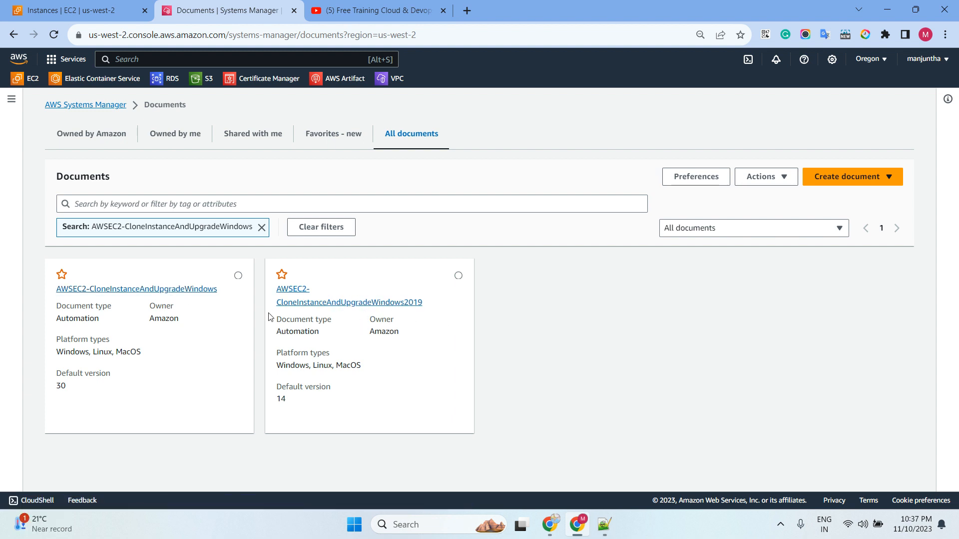
# Step: Review the description and steps of the AWSEC2-CloneInstanceAndUpgradeWindows document and open its automation execution form
pyautogui.click(172, 295)
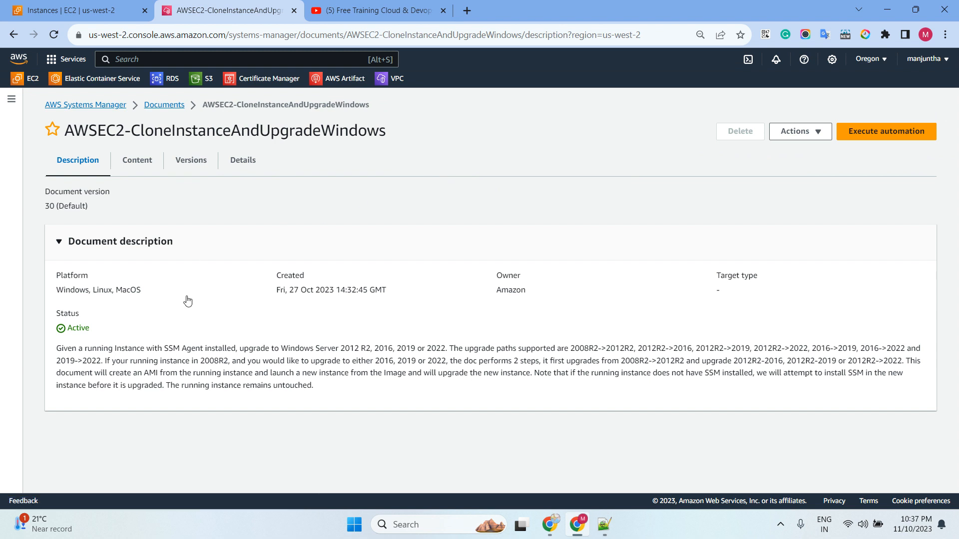
pyautogui.moveTo(57, 350); pyautogui.dragTo(428, 392)
pyautogui.click(550, 318)
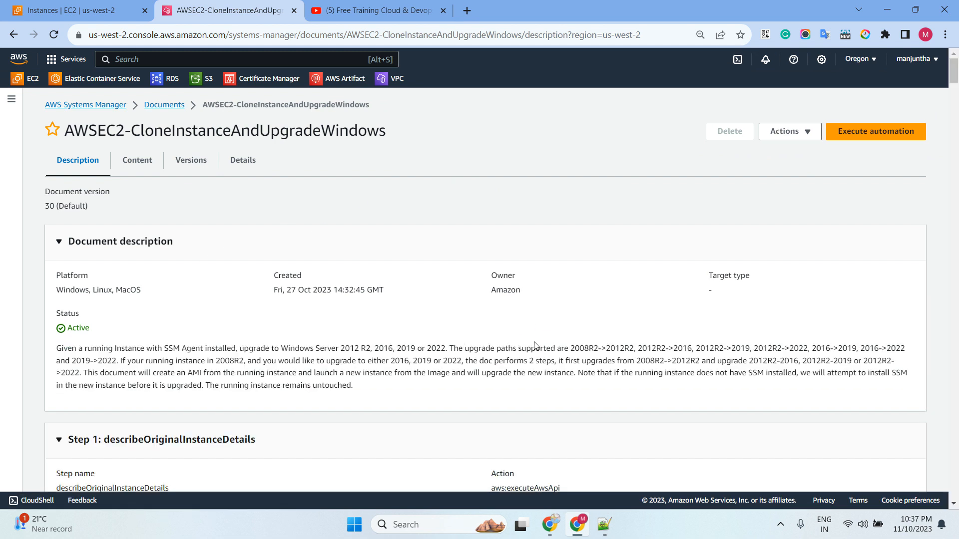
pyautogui.moveTo(589, 344); pyautogui.dragTo(763, 348)
pyautogui.scroll(-5, 357, 253)
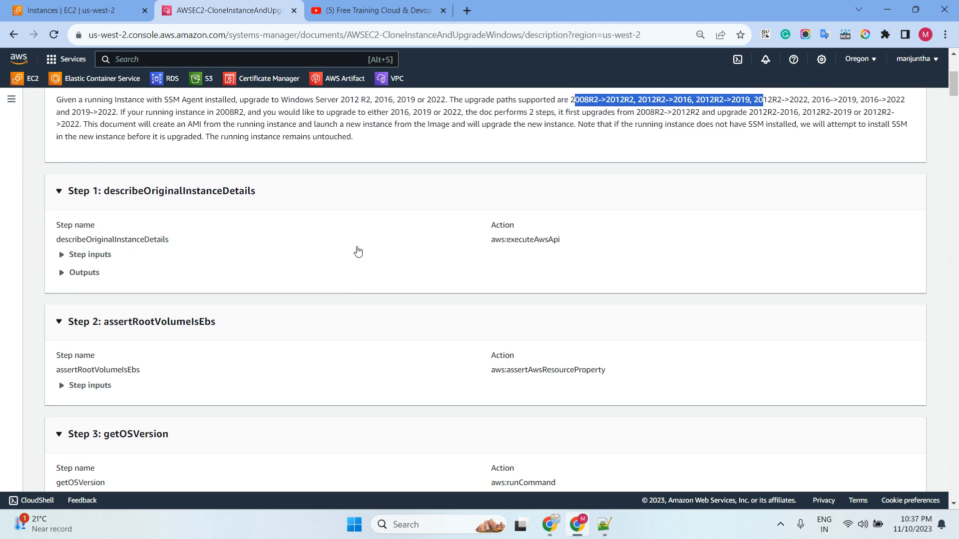
pyautogui.scroll(-9, 328, 235)
pyautogui.scroll(13, 306, 204)
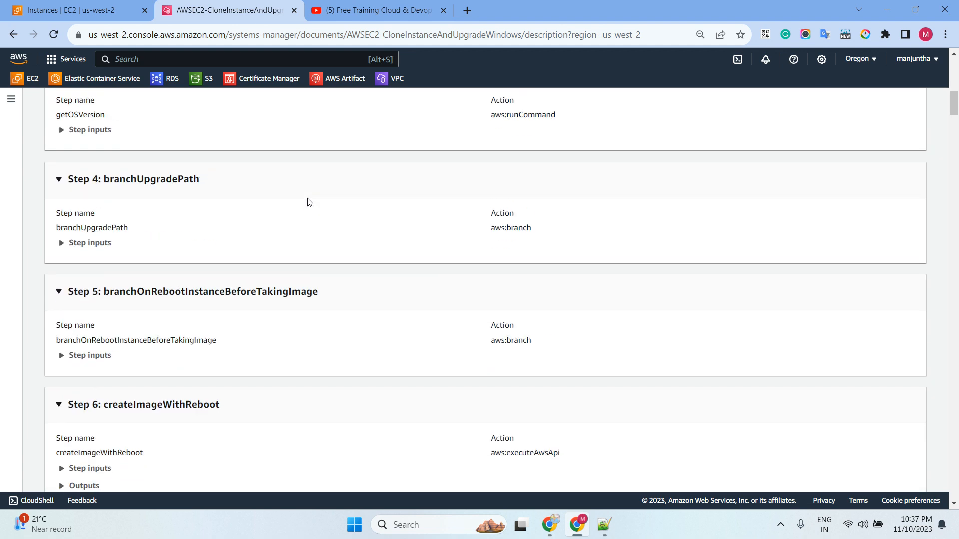
pyautogui.scroll(2, 307, 202)
pyautogui.click(899, 132)
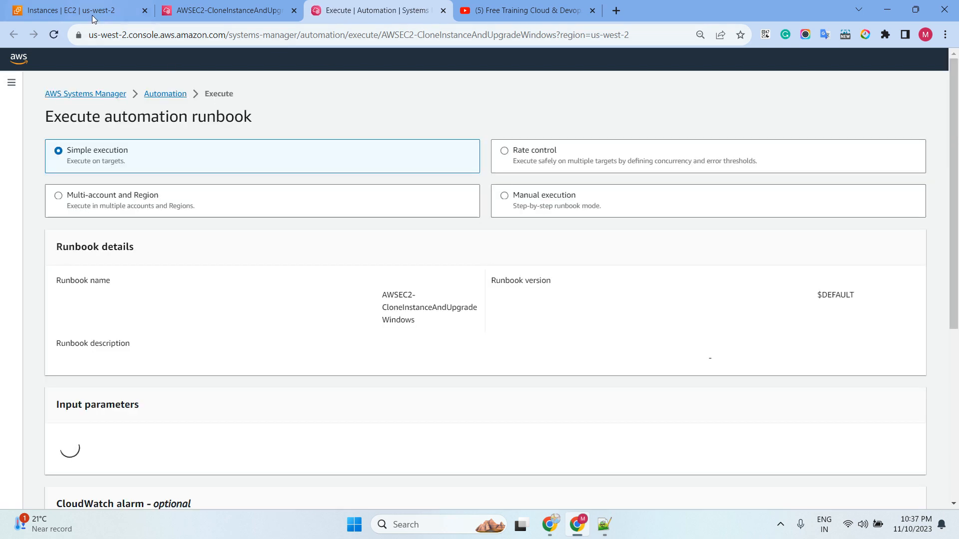
# Step: Go back to the EC2 instances list, refresh it and attach the IAM role SSMROLE to the windows 2016 instance
pyautogui.click(92, 13)
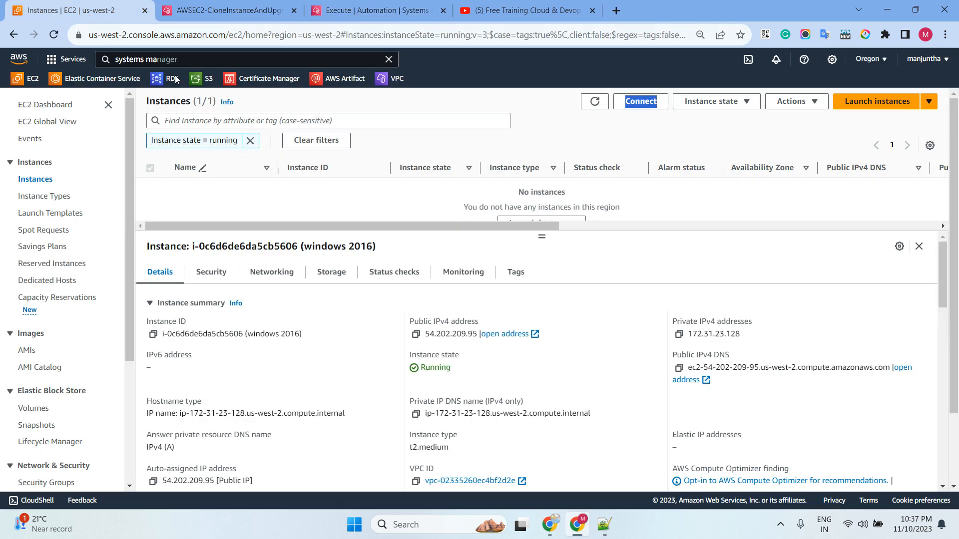
pyautogui.click(595, 103)
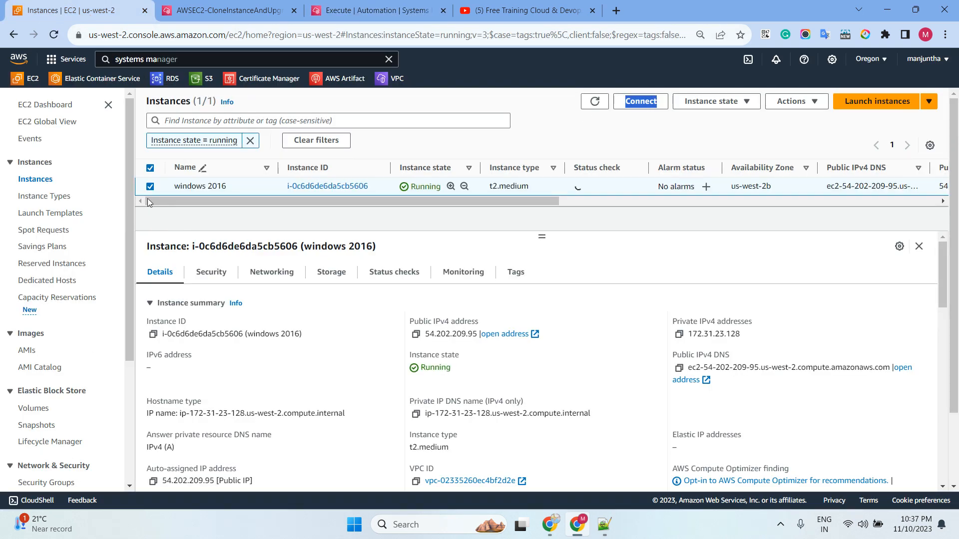
pyautogui.click(795, 102)
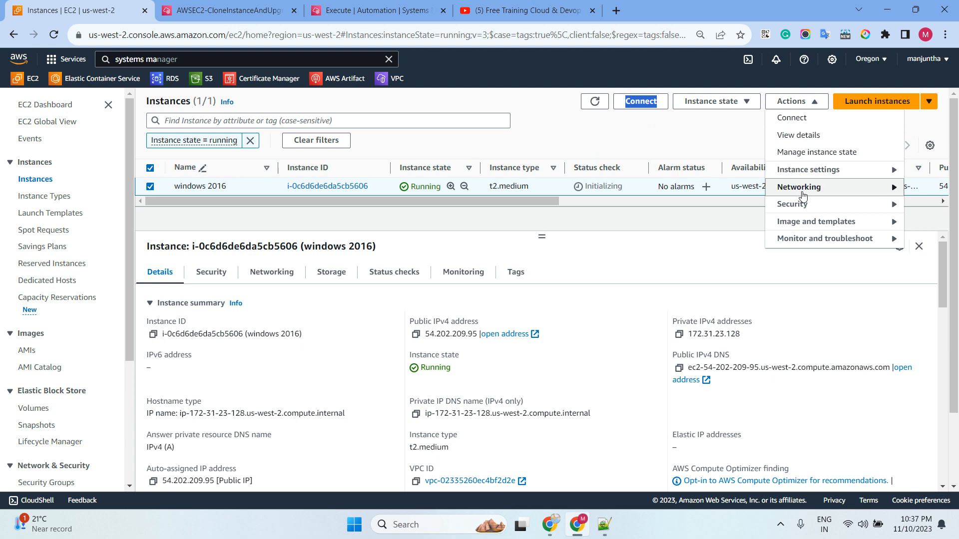
pyautogui.moveTo(797, 204)
pyautogui.click(698, 242)
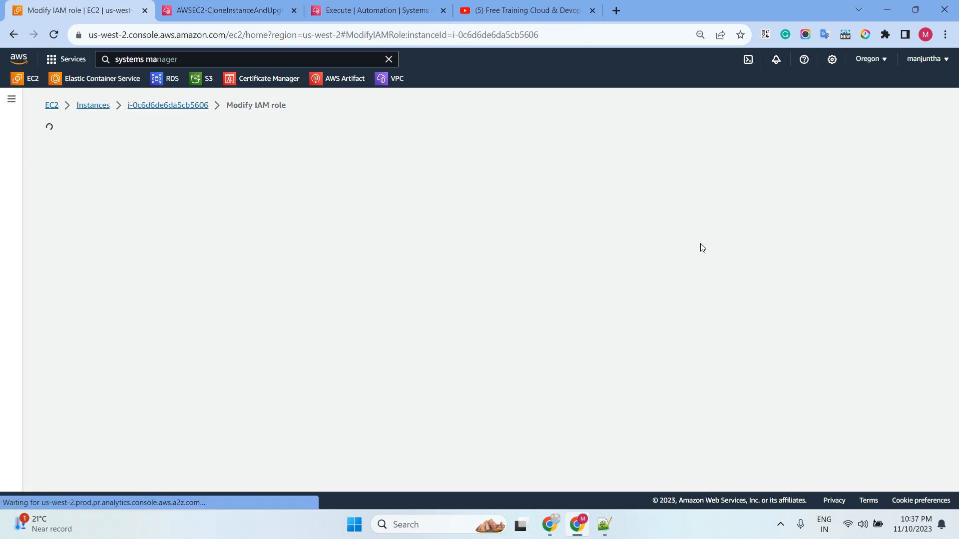
pyautogui.click(224, 255)
pyautogui.click(165, 400)
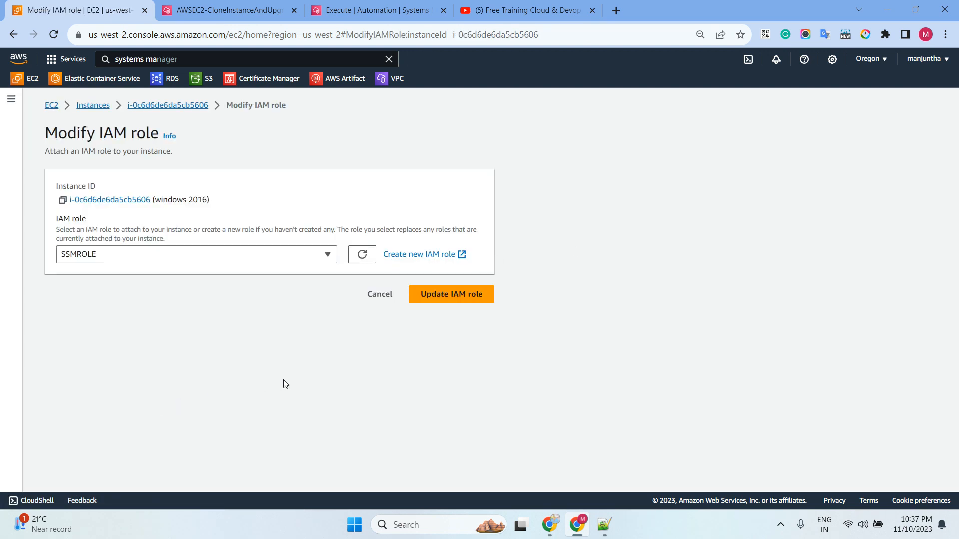
pyautogui.click(448, 299)
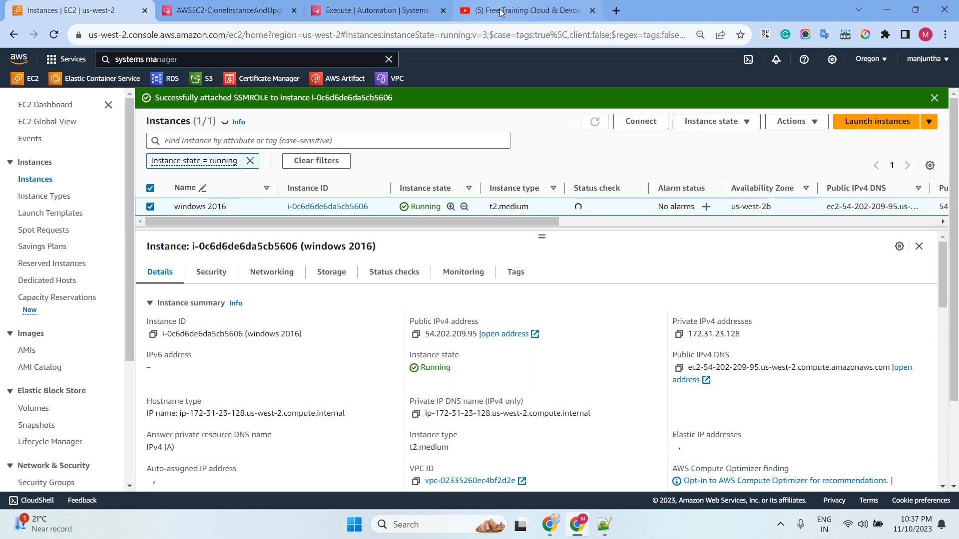
# Step: Return to the automation execution form and refresh the instance picker, viewing both all instances and managed instances only
pyautogui.click(525, 10)
pyautogui.click(377, 10)
pyautogui.scroll(-5, 270, 193)
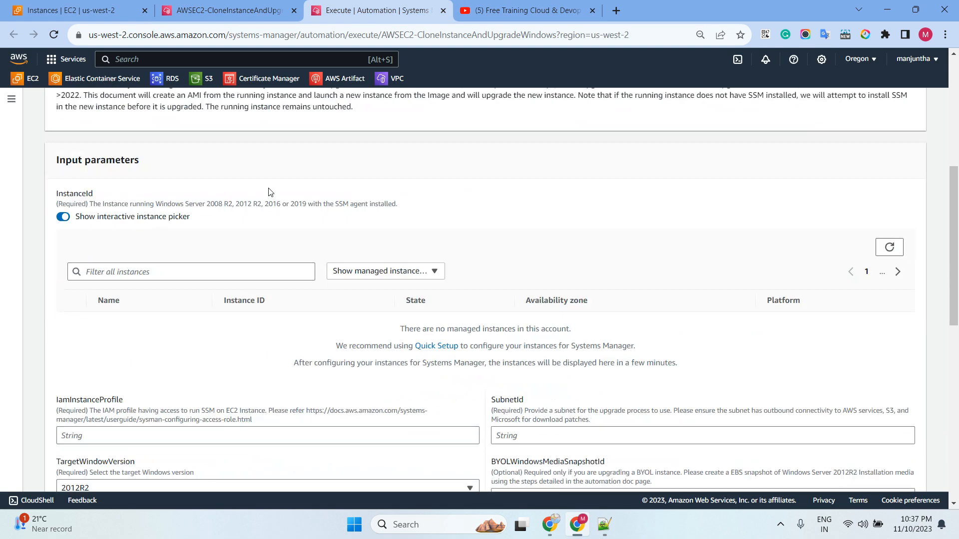
pyautogui.click(892, 250)
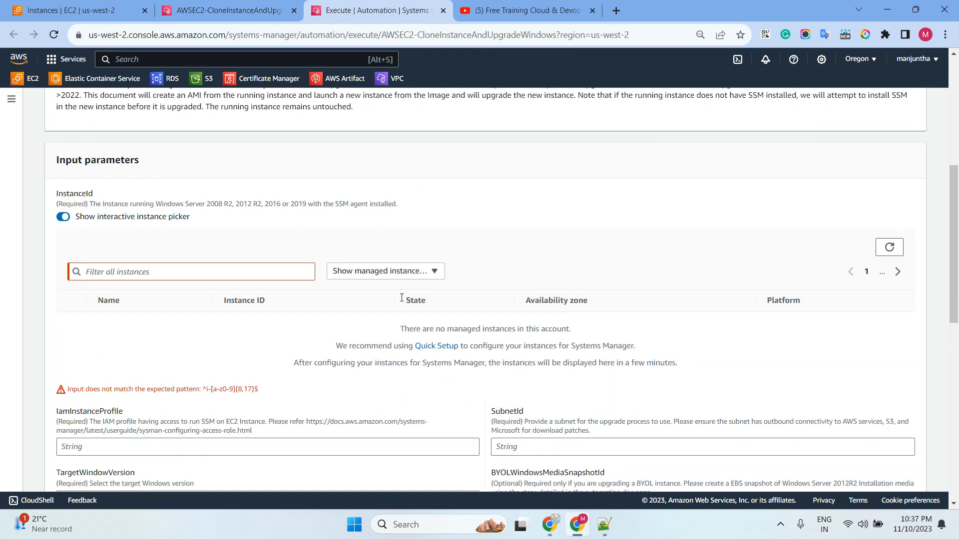
pyautogui.click(382, 272)
pyautogui.click(364, 315)
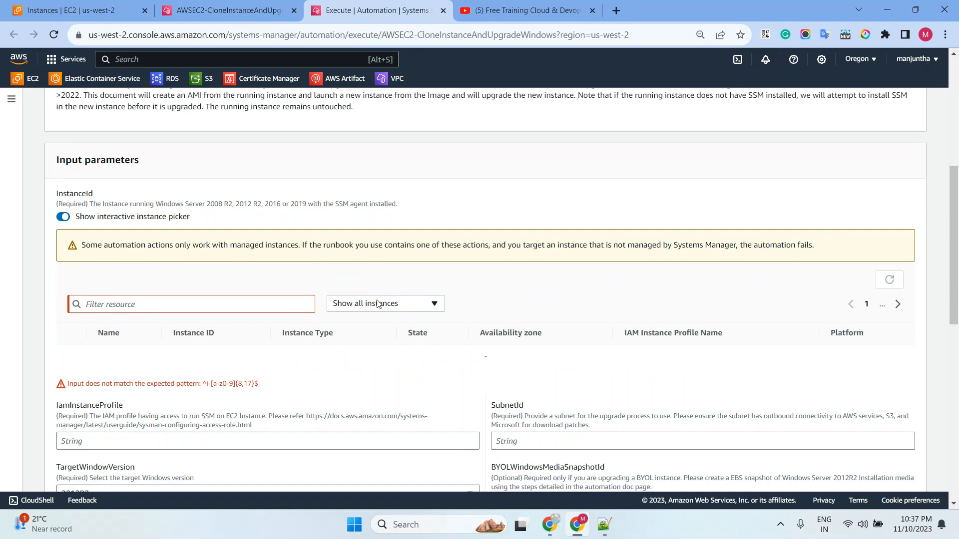
pyautogui.click(378, 305)
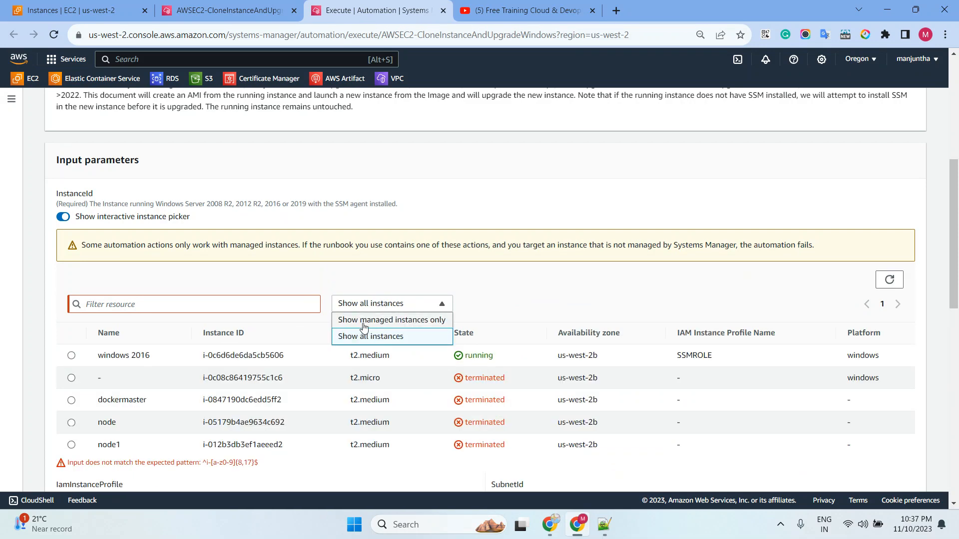
pyautogui.click(365, 322)
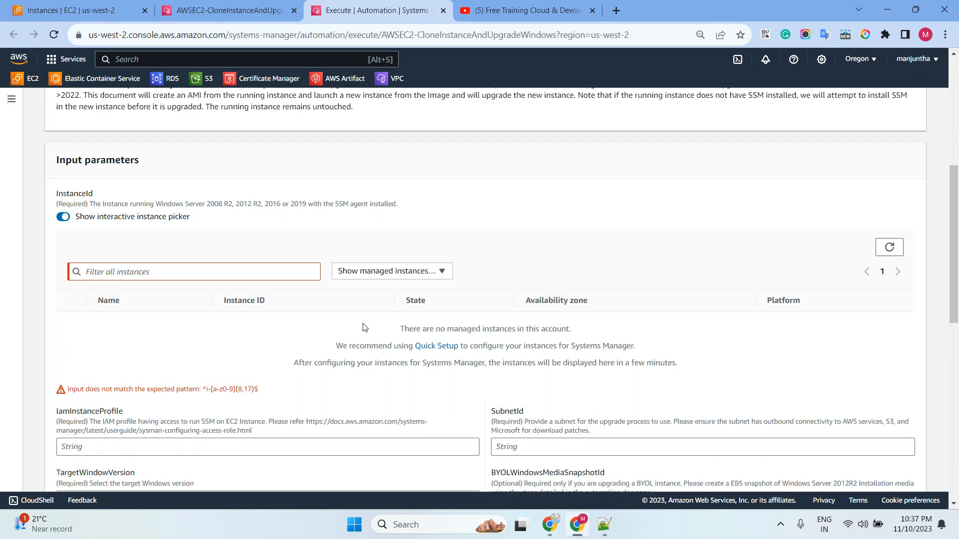
pyautogui.click(889, 247)
# Step: List all instances in the picker and select the windows 2016 instance as the InstanceId
pyautogui.click(414, 273)
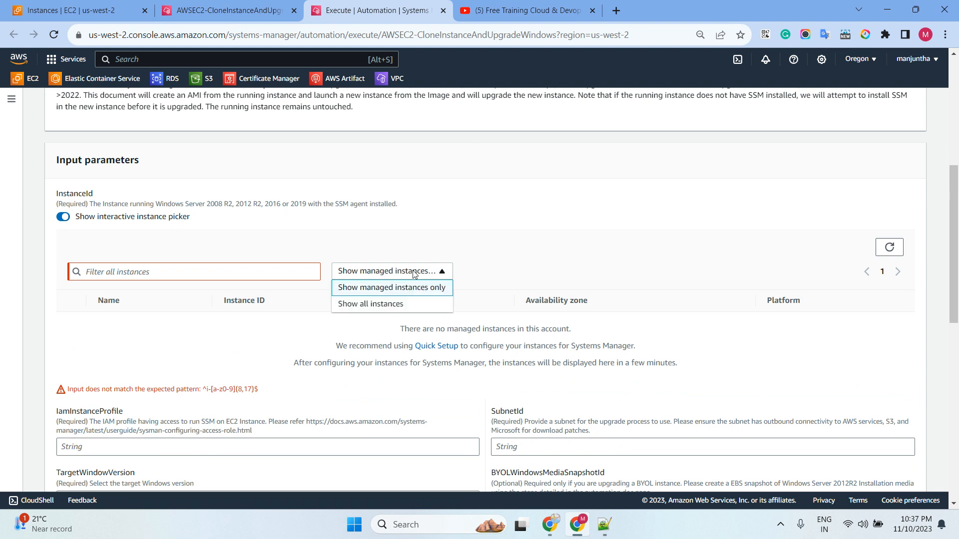
pyautogui.click(369, 303)
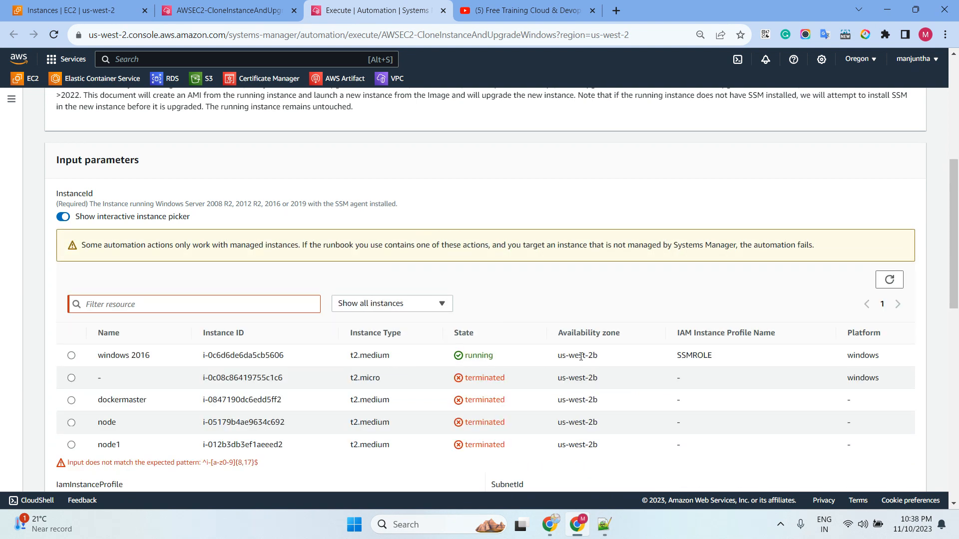
pyautogui.click(72, 357)
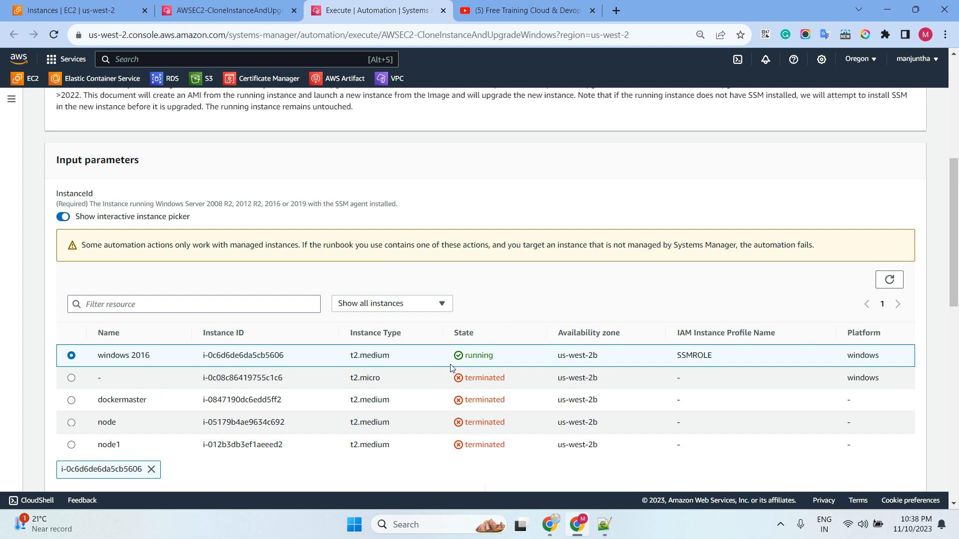
pyautogui.moveTo(99, 357); pyautogui.dragTo(284, 359)
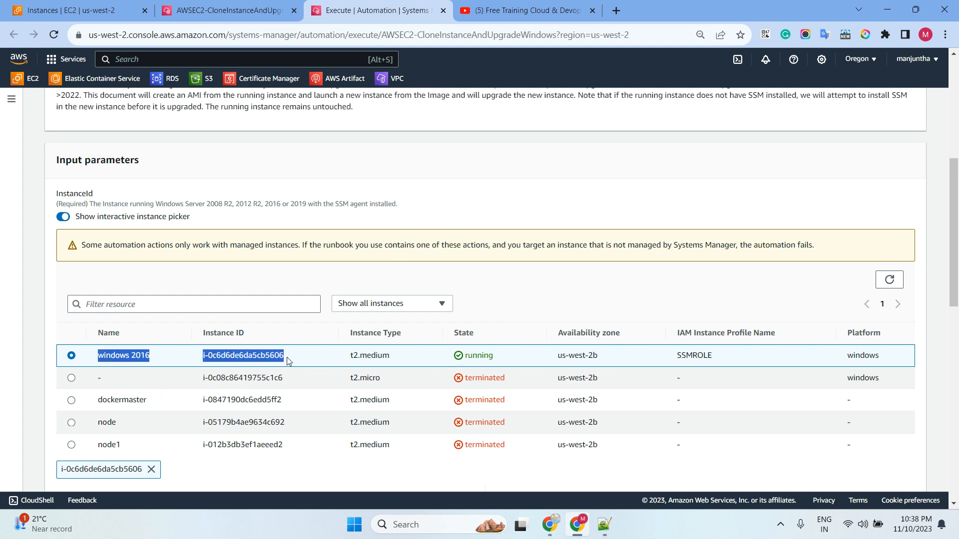
# Step: Enter SSM as the IamInstanceProfile in the input parameters
pyautogui.scroll(-5, 424, 222)
pyautogui.scroll(-1, 420, 235)
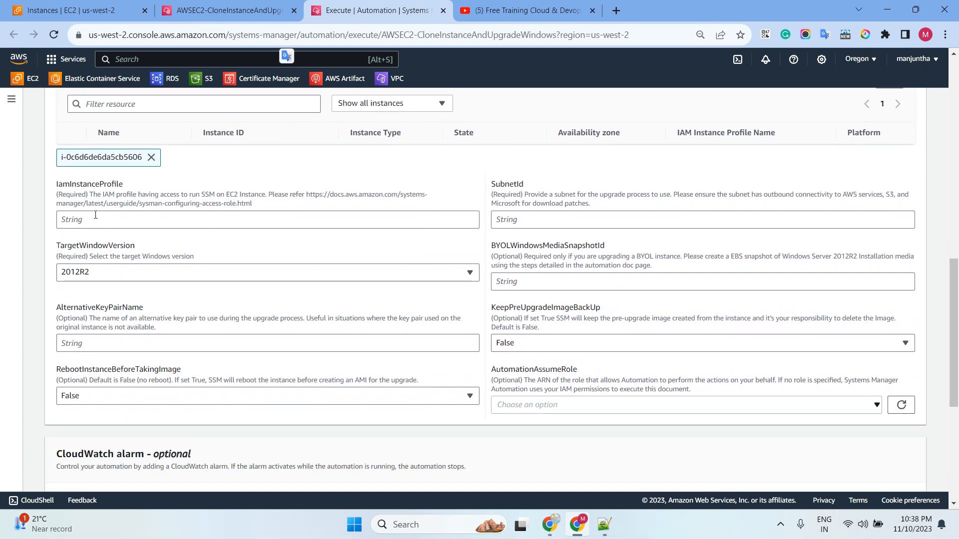
pyautogui.moveTo(57, 194); pyautogui.dragTo(79, 195)
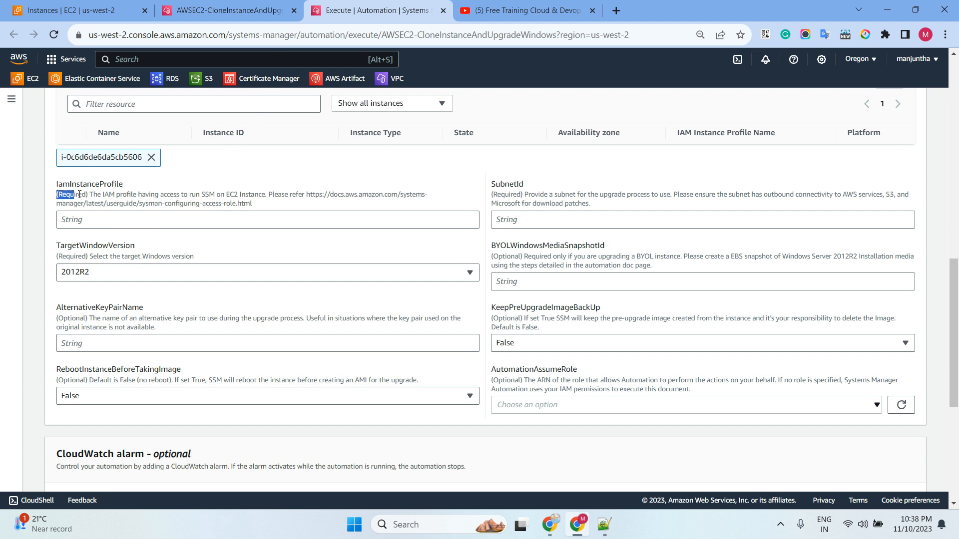
pyautogui.click(85, 225)
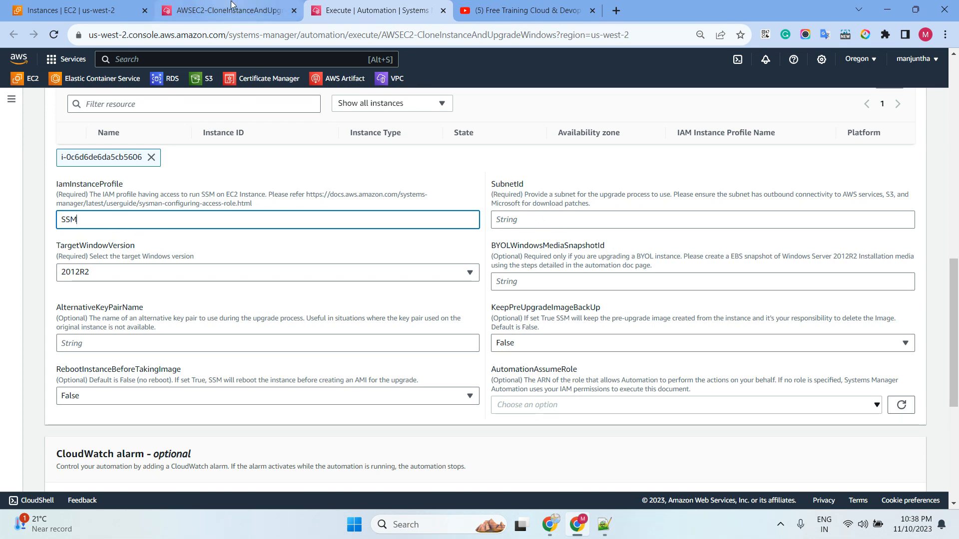
# Step: Copy the subnet ID of the windows 2016 instance from its EC2 details into the form's SubnetId parameter
pyautogui.click(95, 10)
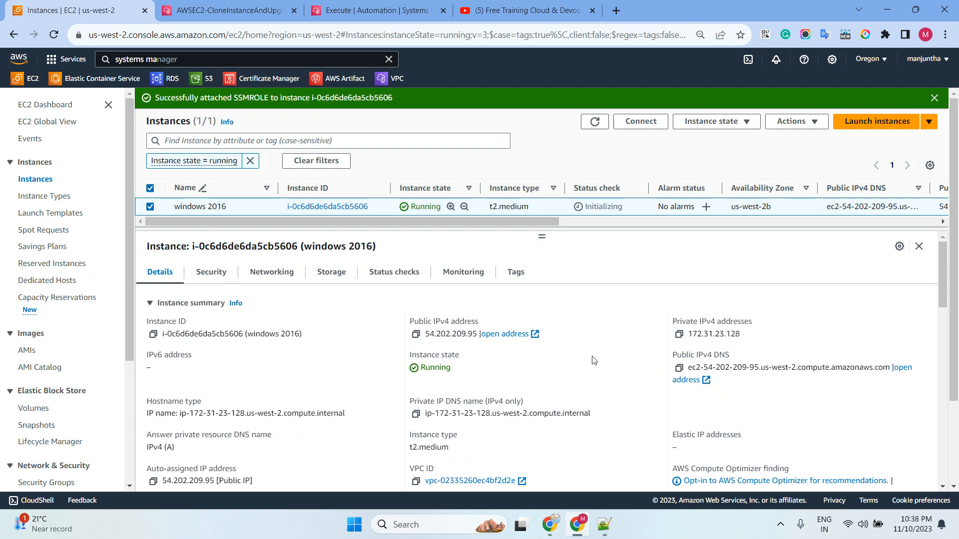
pyautogui.scroll(-3, 323, 358)
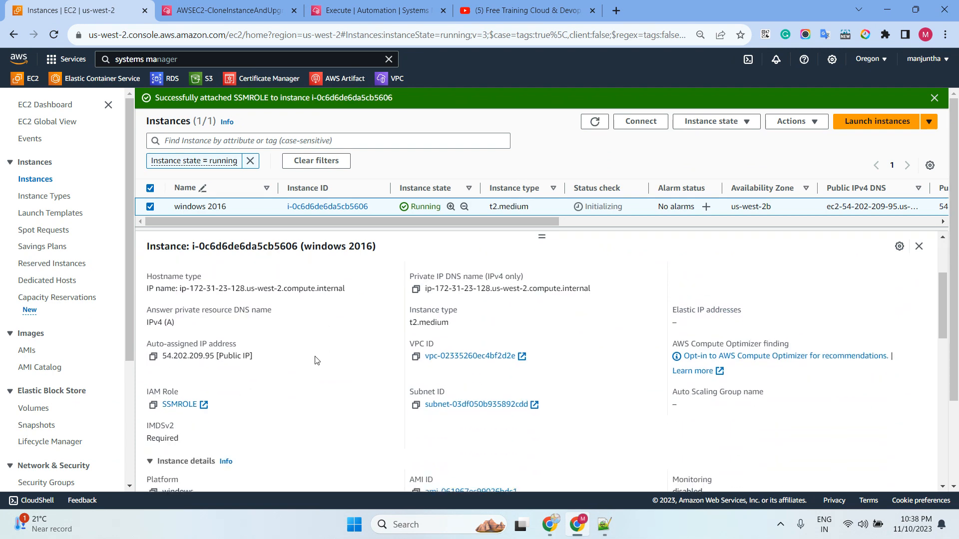
pyautogui.click(416, 405)
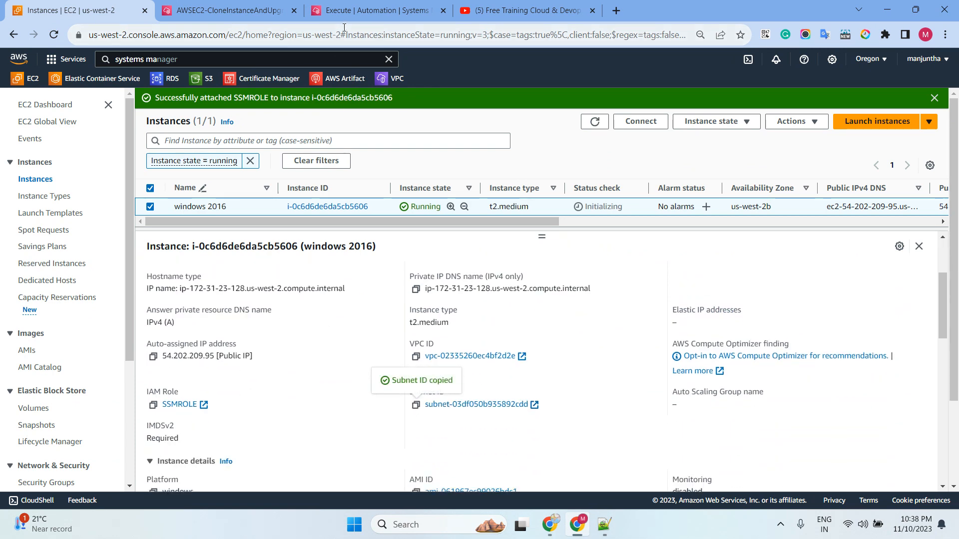
pyautogui.click(375, 13)
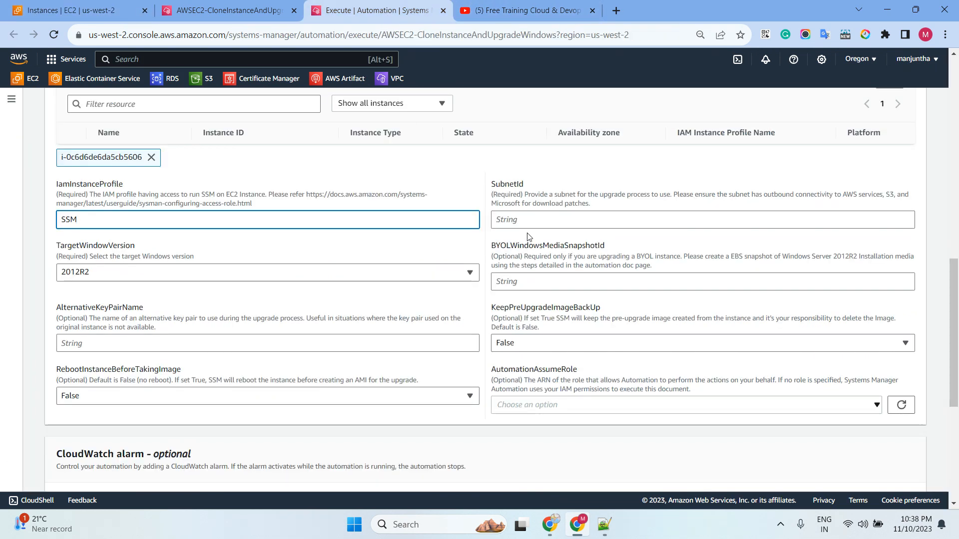
pyautogui.click(515, 219)
pyautogui.hotkey('ctrl', 'v')
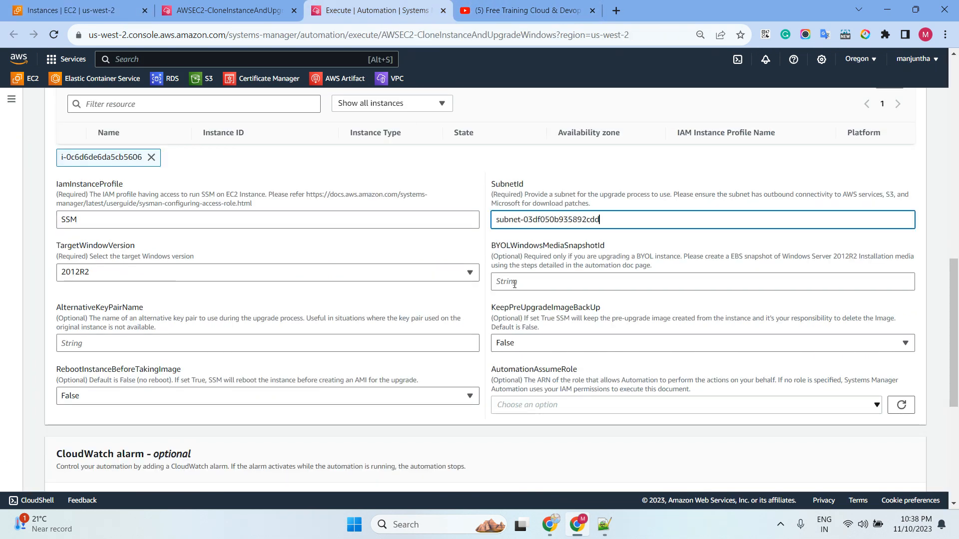
# Step: Set the TargetWindowVersion parameter to 2022
pyautogui.click(129, 272)
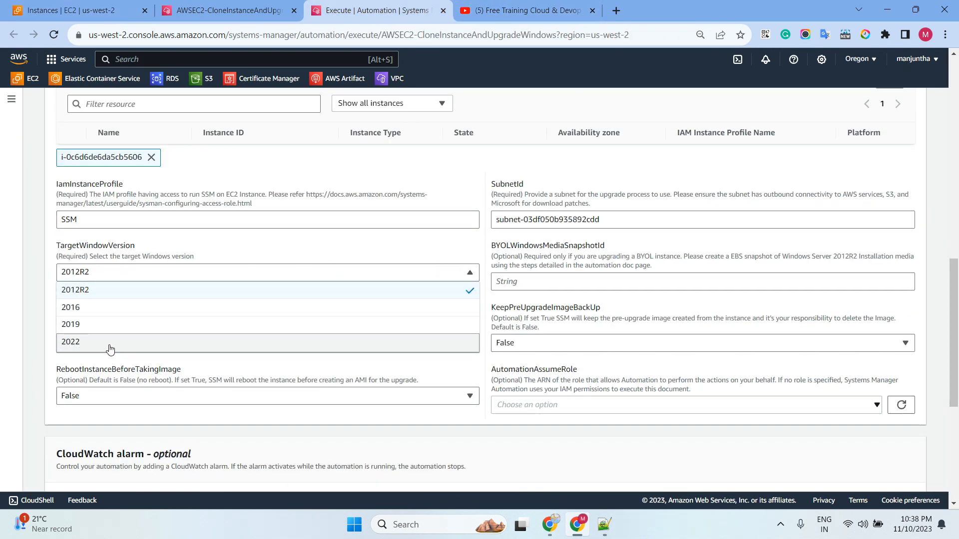
pyautogui.click(111, 343)
pyautogui.click(107, 273)
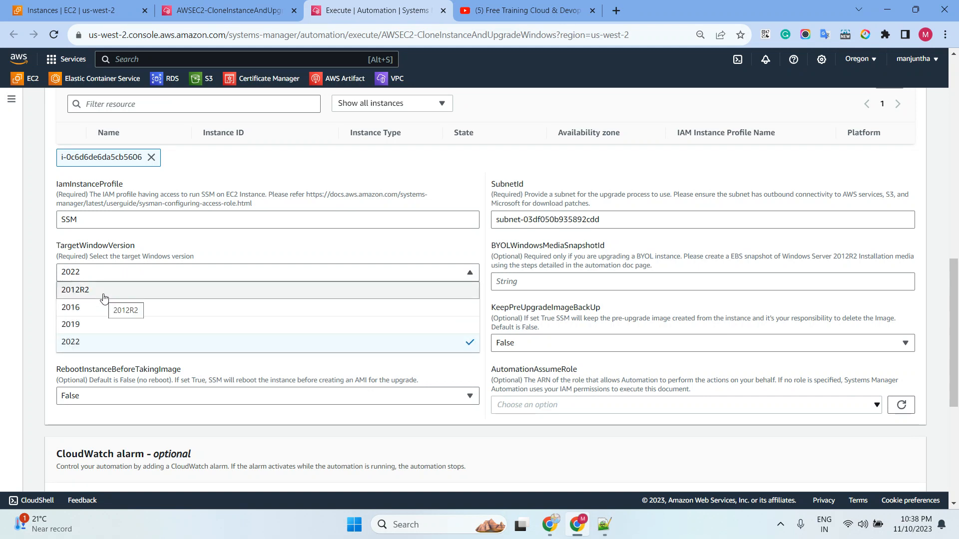
pyautogui.click(102, 340)
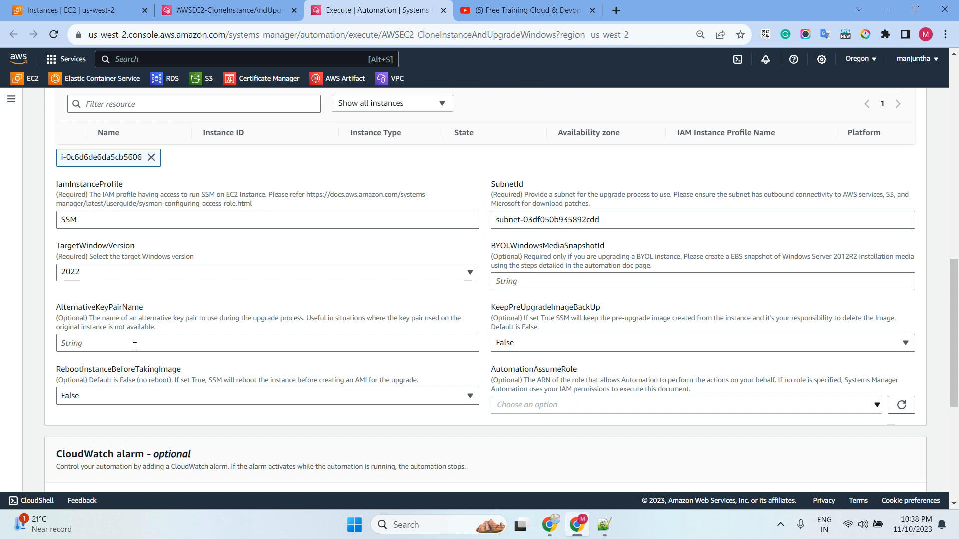
# Step: Check the description of RebootInstanceBeforeTakingImage and set this parameter to True
pyautogui.scroll(-1, 102, 325)
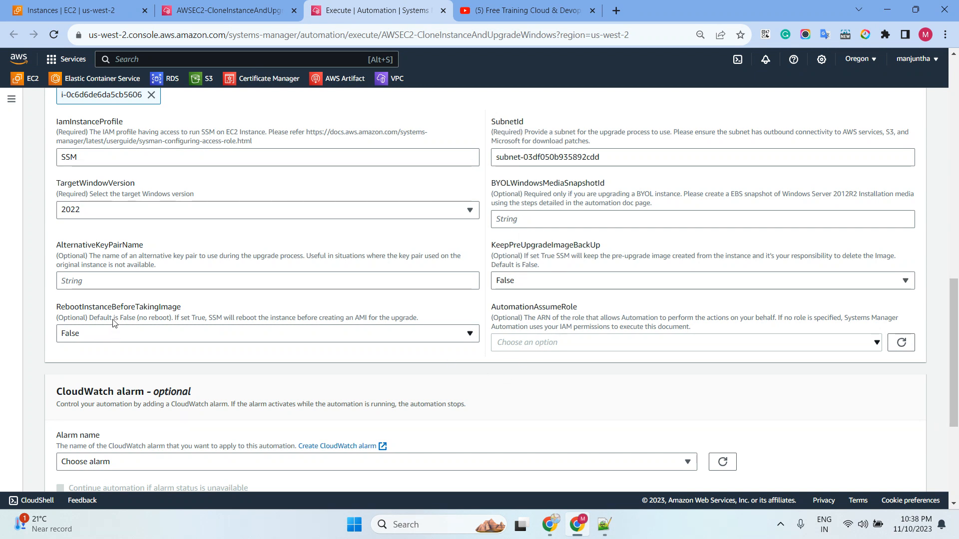
pyautogui.click(106, 338)
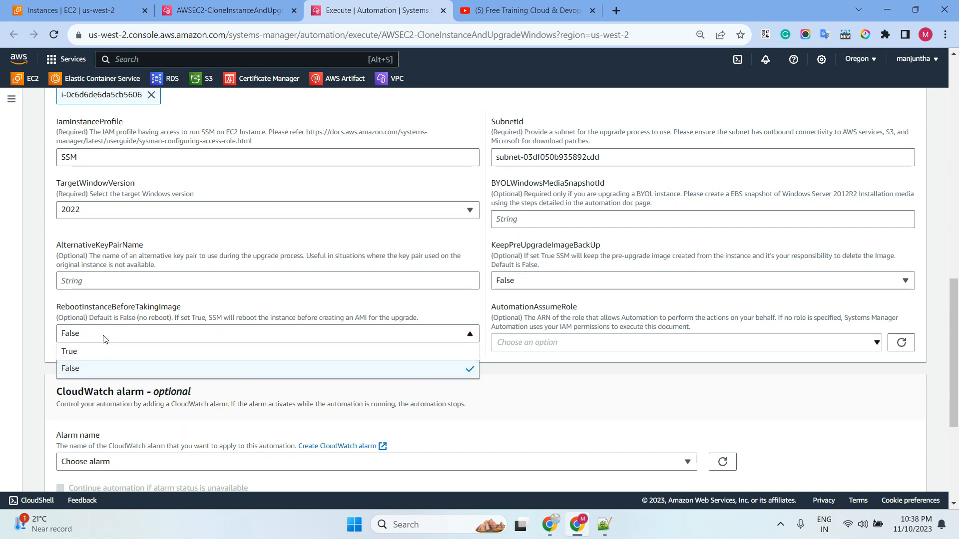
pyautogui.click(152, 314)
pyautogui.moveTo(94, 317); pyautogui.dragTo(165, 318)
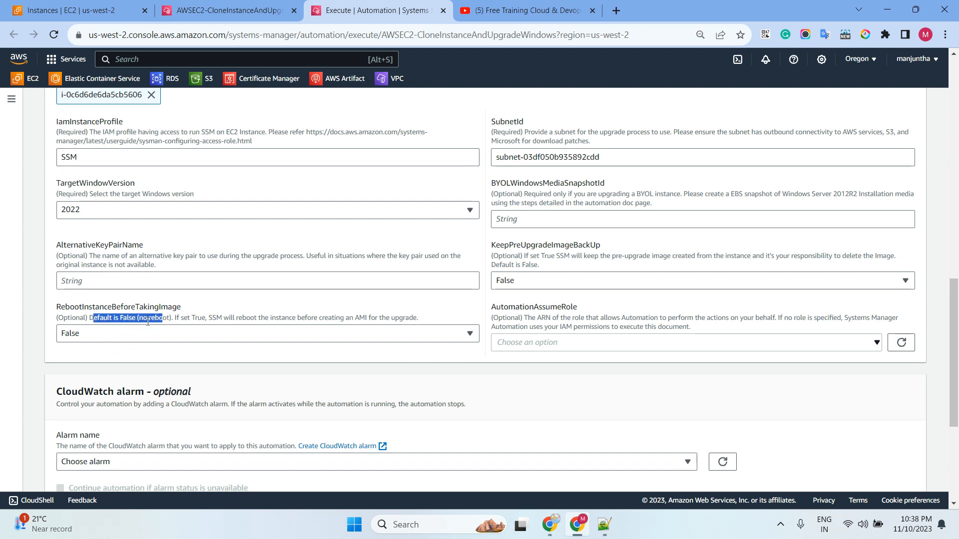
pyautogui.click(128, 334)
pyautogui.click(110, 355)
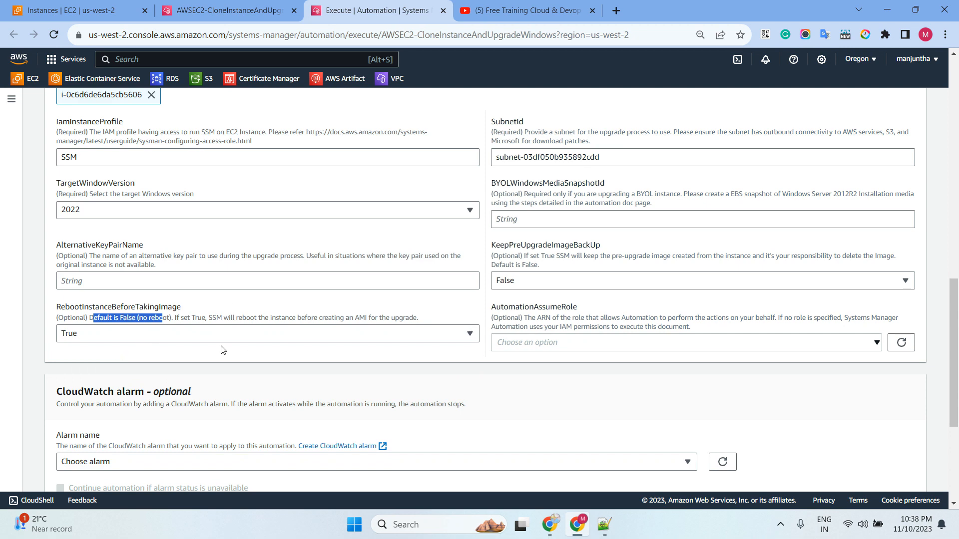
# Step: Execute the AWSEC2-CloneInstanceAndUpgradeWindows automation and review its execution status and executed steps
pyautogui.scroll(-5, 272, 271)
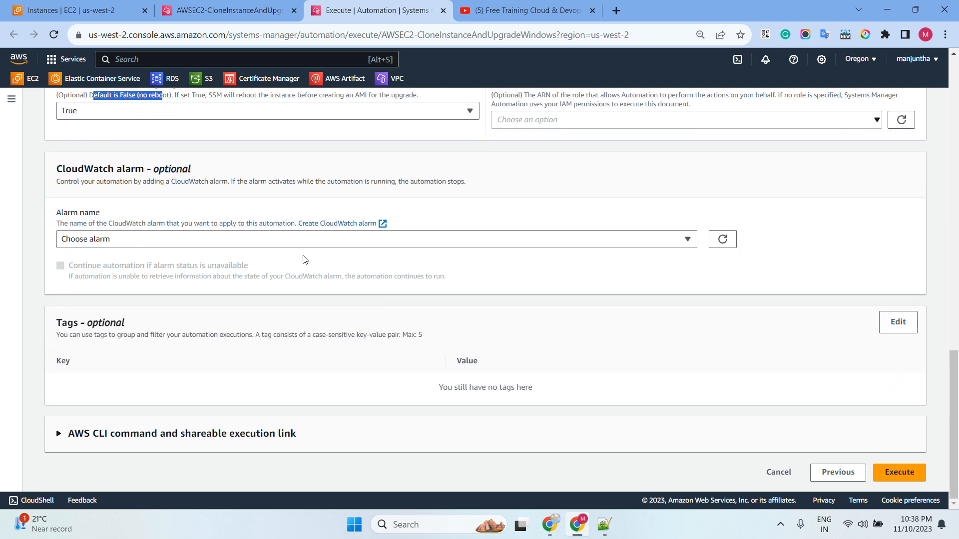
pyautogui.click(897, 472)
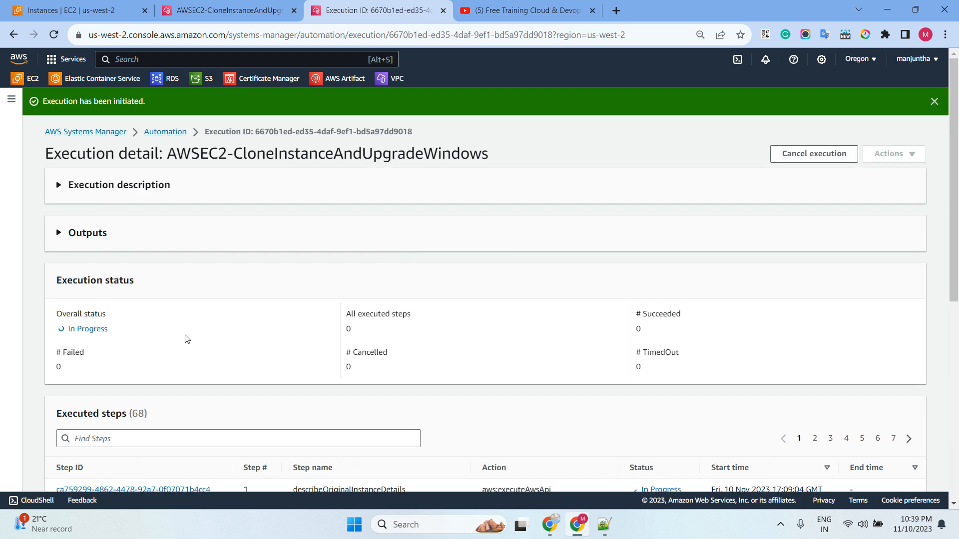
pyautogui.scroll(-3, 195, 330)
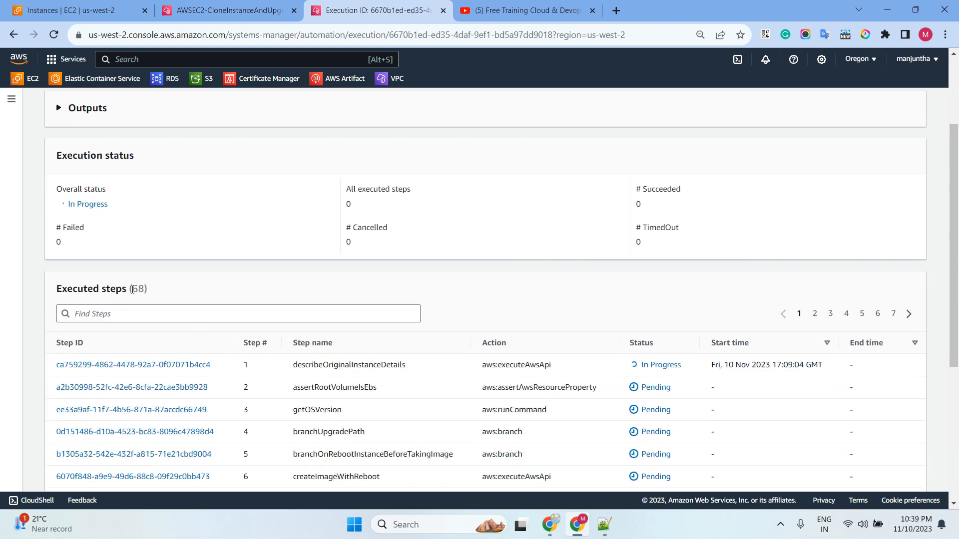
pyautogui.moveTo(132, 290); pyautogui.dragTo(145, 289)
pyautogui.scroll(-3, 405, 273)
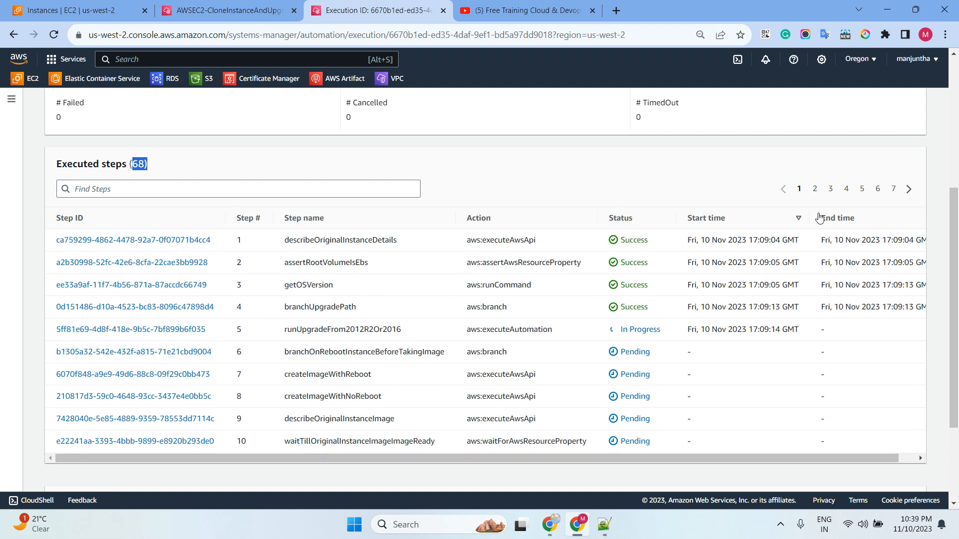
# Step: Review the document names in the Notepad++ notes, from AWSEC2-CloneInstanceAndUpgradeWindows to AWS-ExtendEbsVolume, and return to the browser
pyautogui.click(604, 524)
pyautogui.moveTo(428, 226); pyautogui.dragTo(440, 215)
pyautogui.moveTo(466, 179); pyautogui.dragTo(44, 141)
pyautogui.click(440, 215)
pyautogui.moveTo(450, 183); pyautogui.dragTo(202, 143)
pyautogui.click(300, 213)
pyautogui.moveTo(467, 180); pyautogui.dragTo(282, 178)
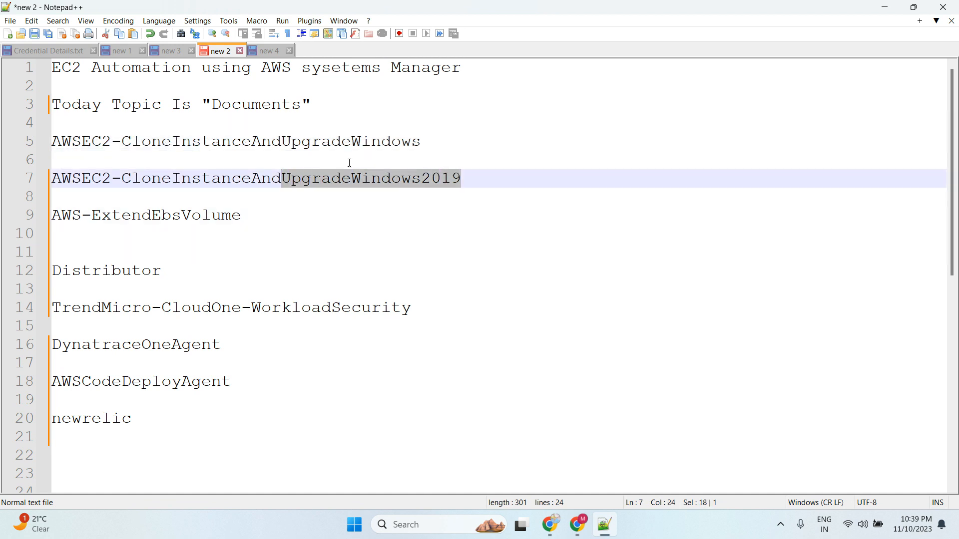
pyautogui.click(447, 155)
pyautogui.moveTo(435, 142); pyautogui.dragTo(88, 141)
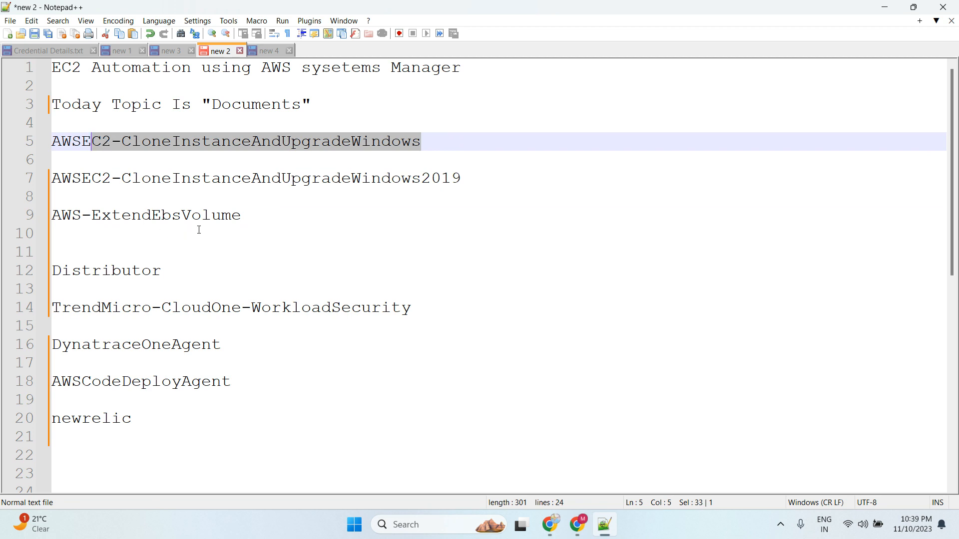
pyautogui.moveTo(245, 215); pyautogui.dragTo(45, 219)
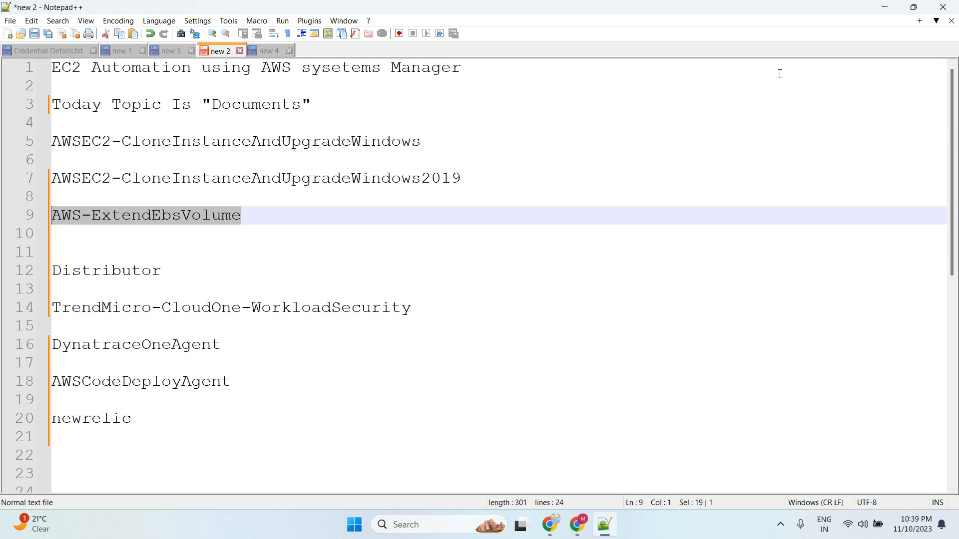
pyautogui.click(885, 7)
# Step: Examine the storage details and block devices of the windows 2016 instance in the EC2 instances list
pyautogui.click(80, 10)
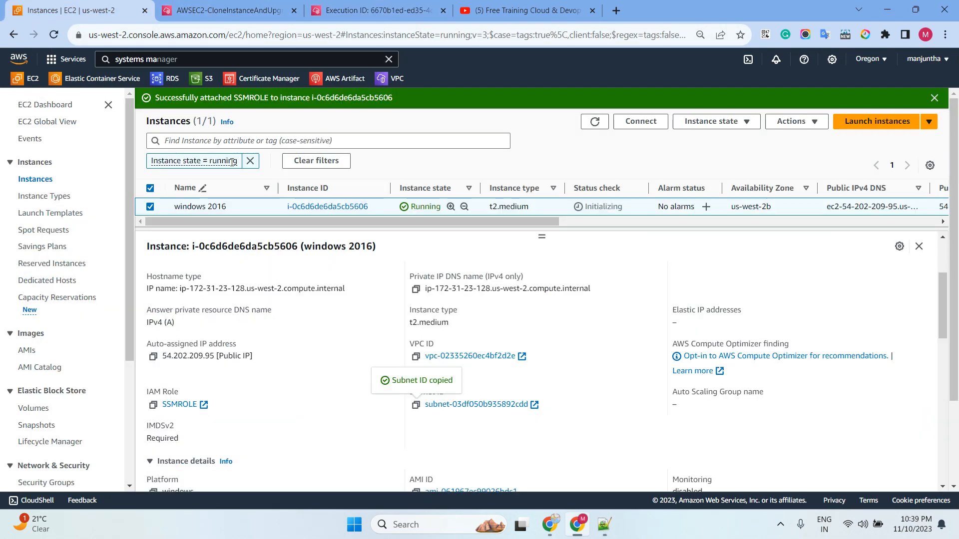
pyautogui.scroll(3, 284, 290)
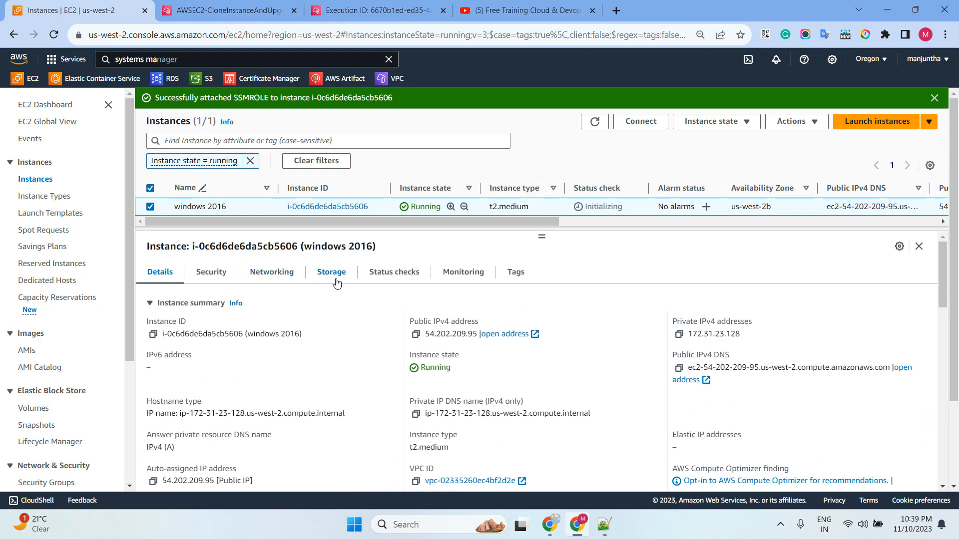
pyautogui.click(337, 282)
pyautogui.scroll(-3, 322, 334)
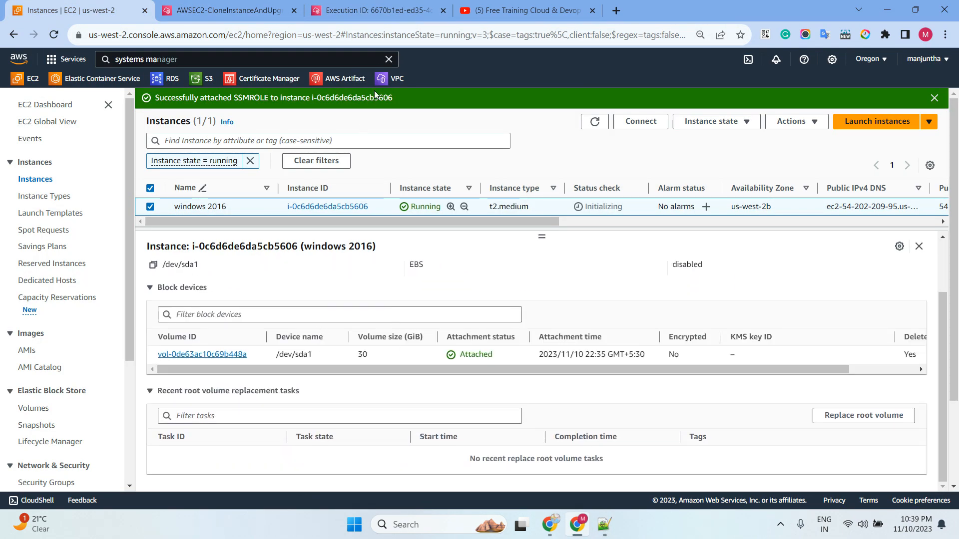
# Step: Search all Systems Manager documents for AWS-ExtendEbsVolume and open that document
pyautogui.click(253, 10)
pyautogui.click(168, 104)
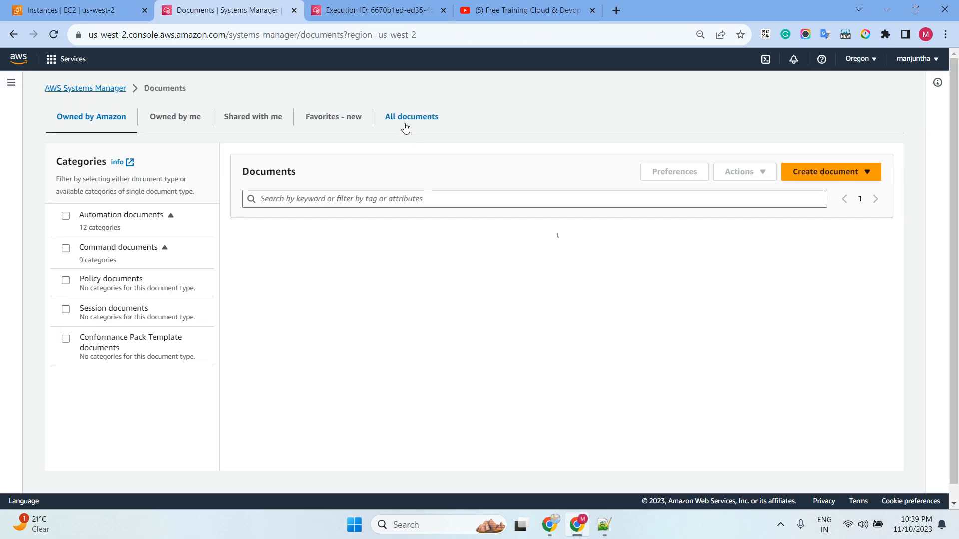
pyautogui.click(407, 125)
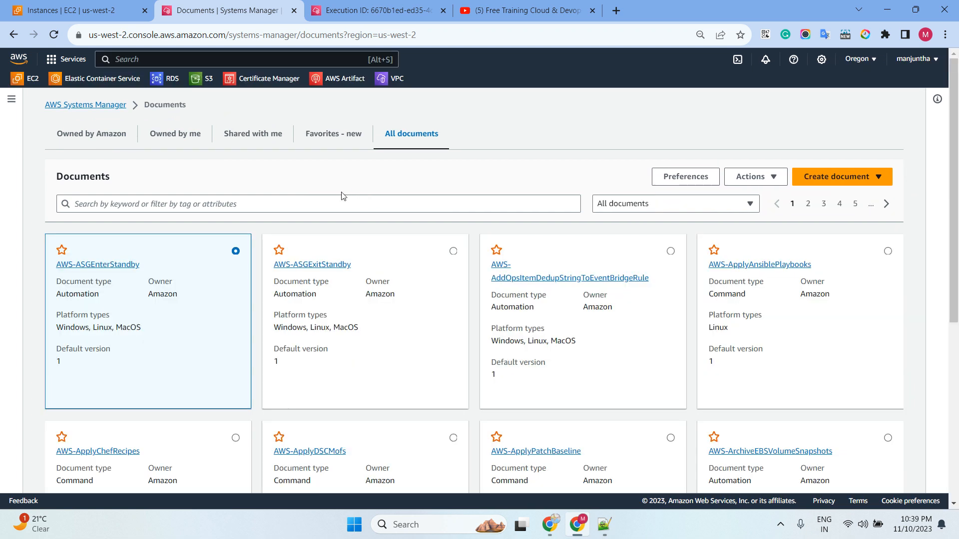
pyautogui.click(339, 200)
pyautogui.hotkey('ctrl', 'v')
pyautogui.press('Return')
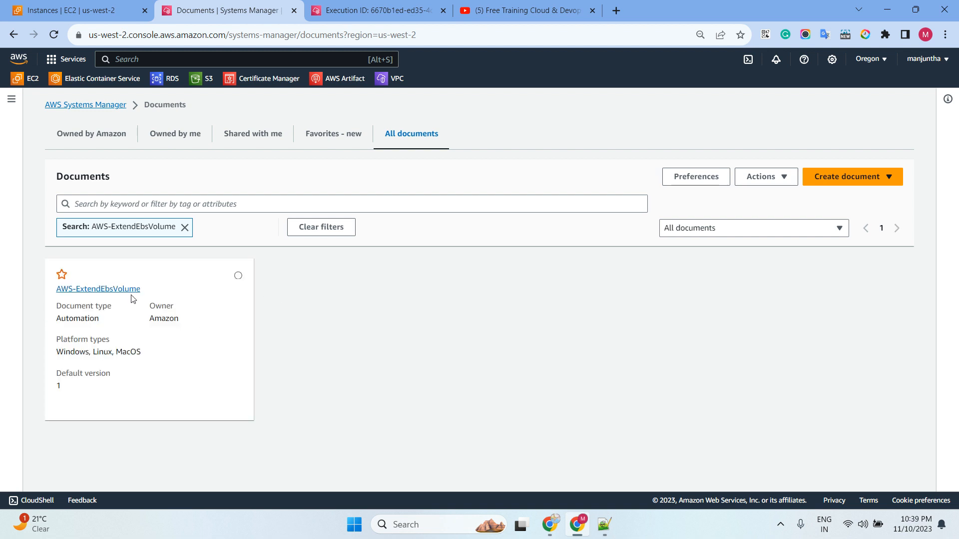
pyautogui.click(98, 290)
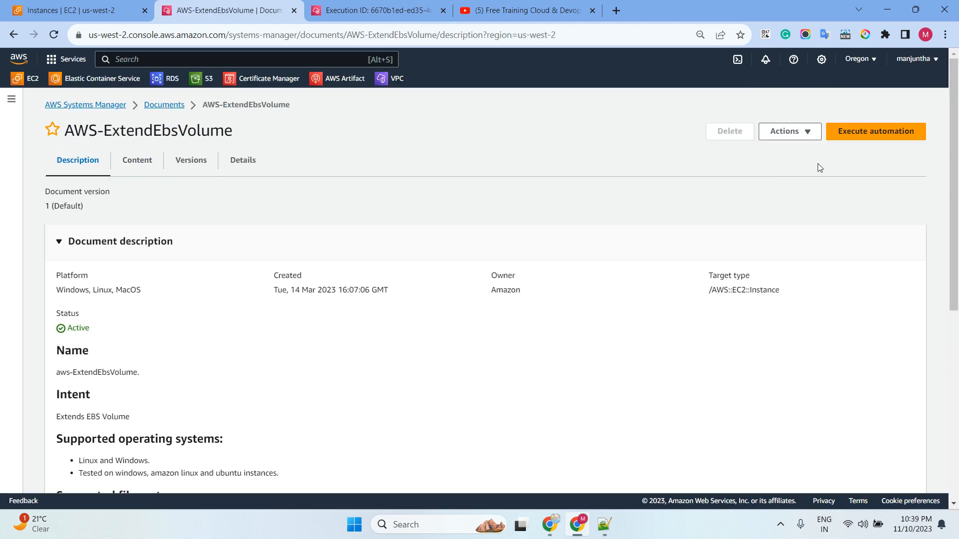
# Step: In the AWS-ExtendEbsVolume execution form, set VolumeId to the windows 2016 instance's volume vol-0de63ac10c69b448a and SizeGib to 50
pyautogui.click(874, 132)
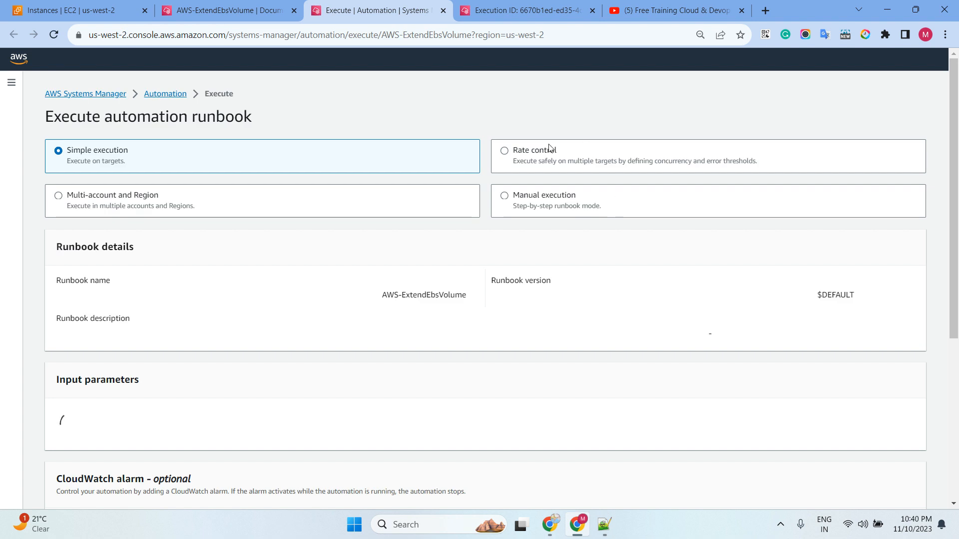
pyautogui.scroll(-1, 226, 223)
pyautogui.scroll(-10, 225, 221)
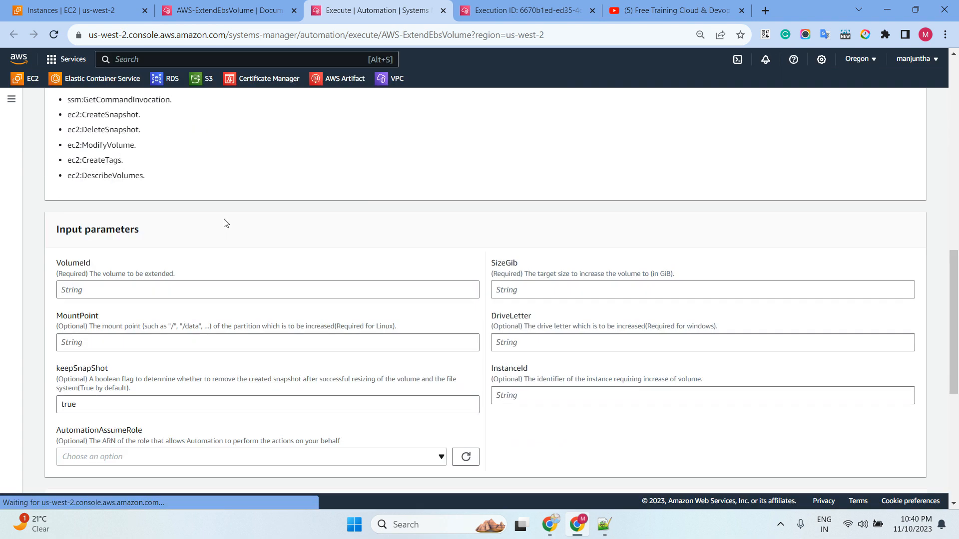
pyautogui.click(176, 219)
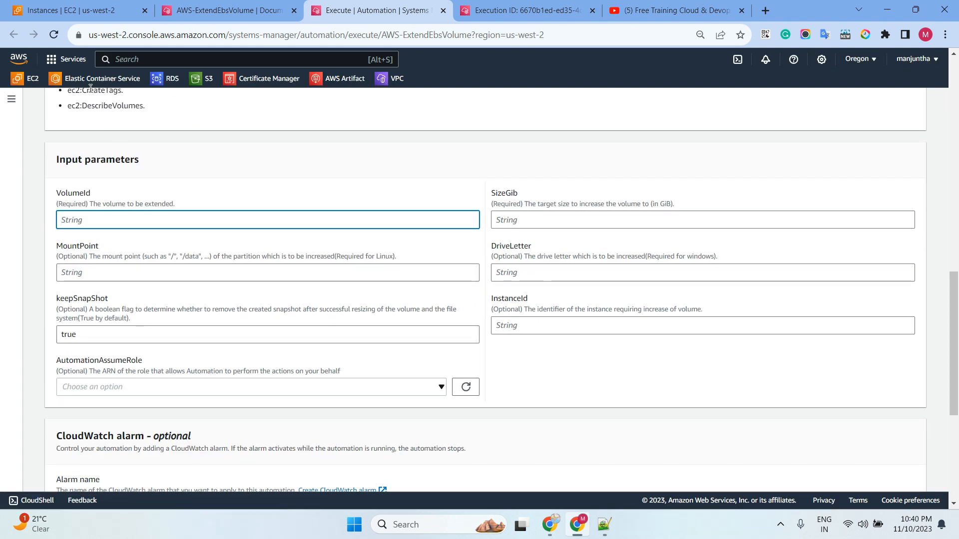
pyautogui.click(67, 10)
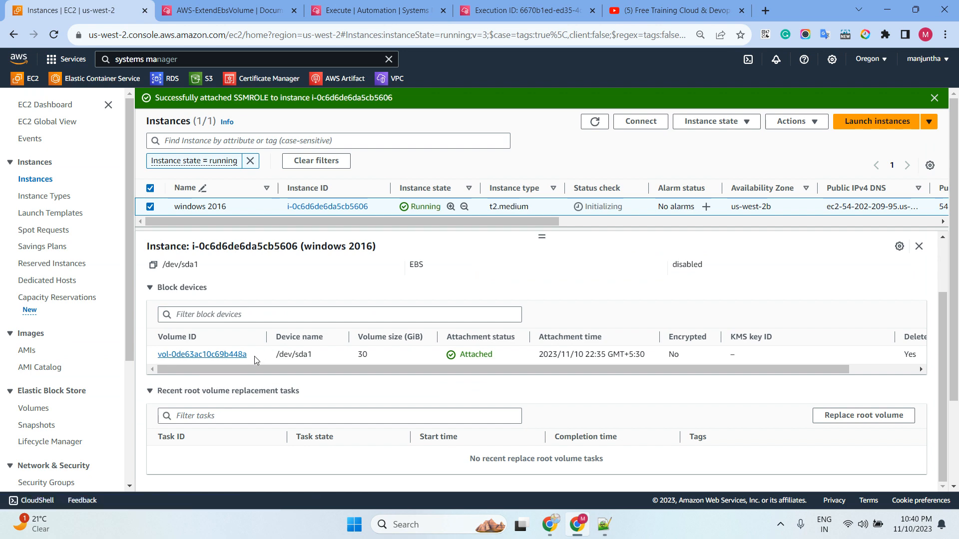
pyautogui.moveTo(254, 355); pyautogui.dragTo(156, 345)
pyautogui.click(218, 10)
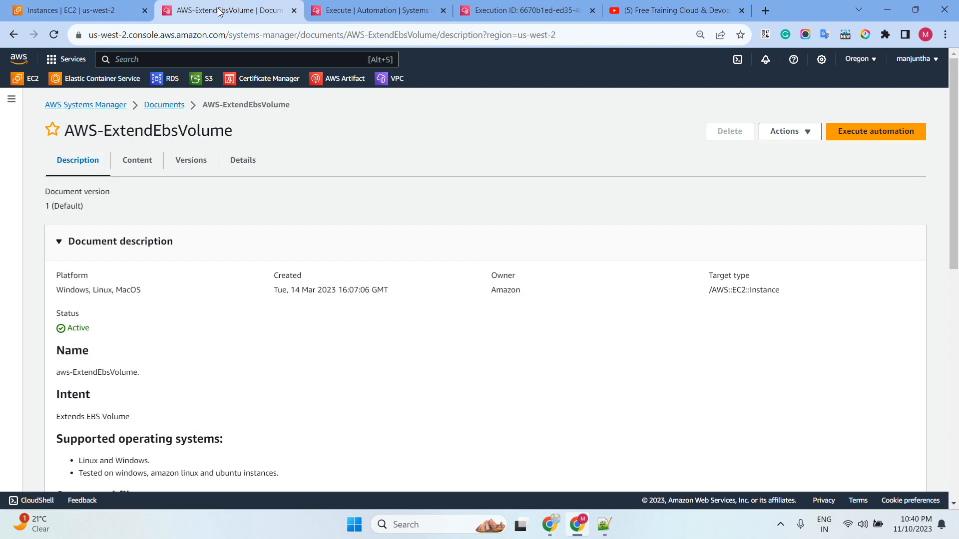
pyautogui.click(347, 15)
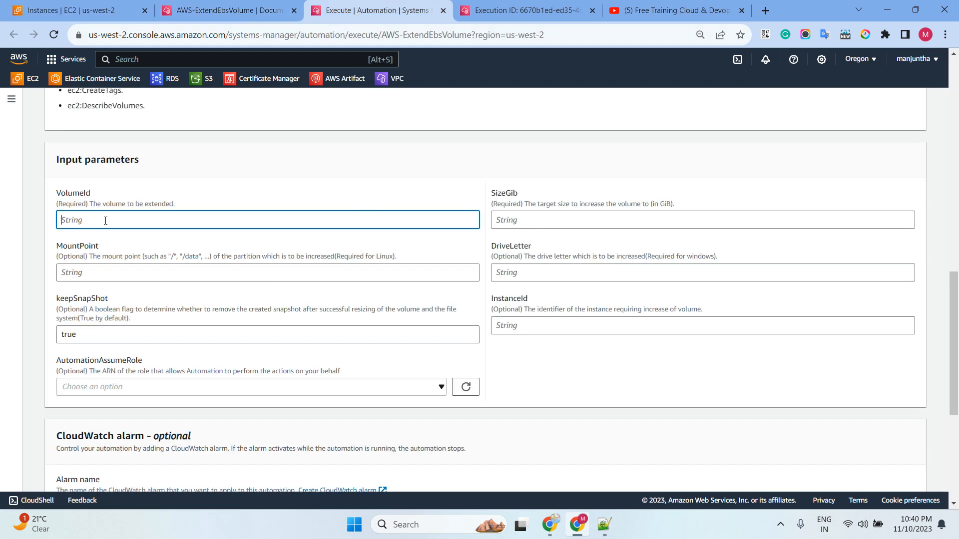
pyautogui.hotkey('ctrl', 'v')
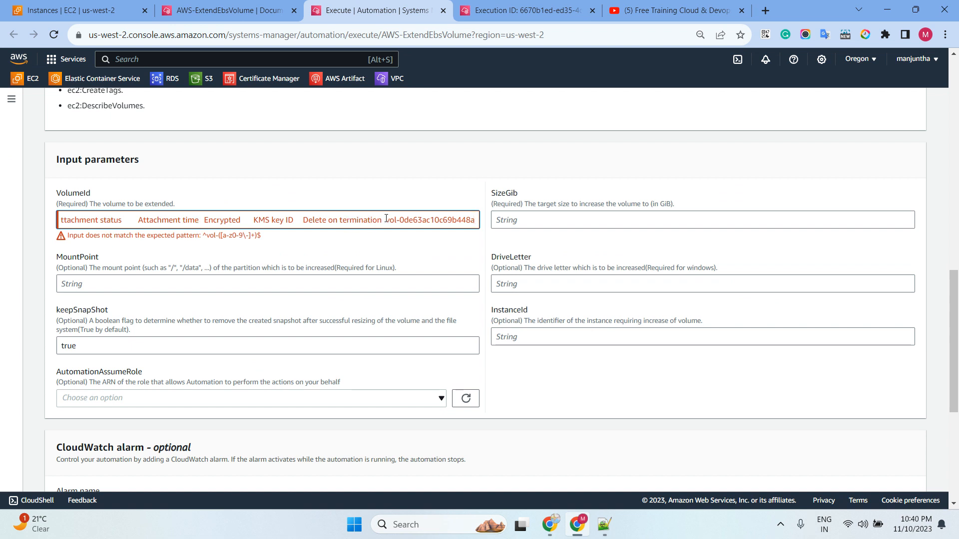
pyautogui.moveTo(386, 219); pyautogui.dragTo(63, 220)
pyautogui.press('BackSpace')
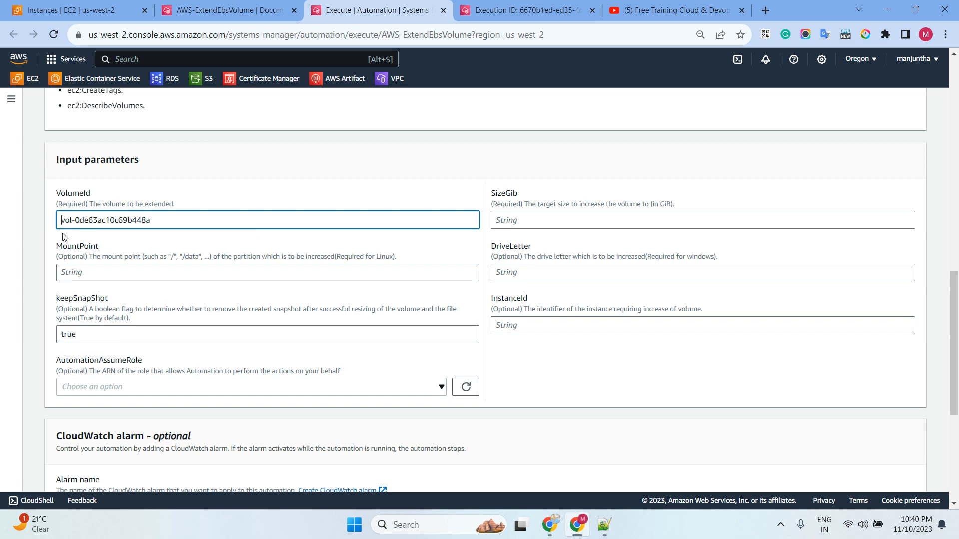
pyautogui.click(520, 218)
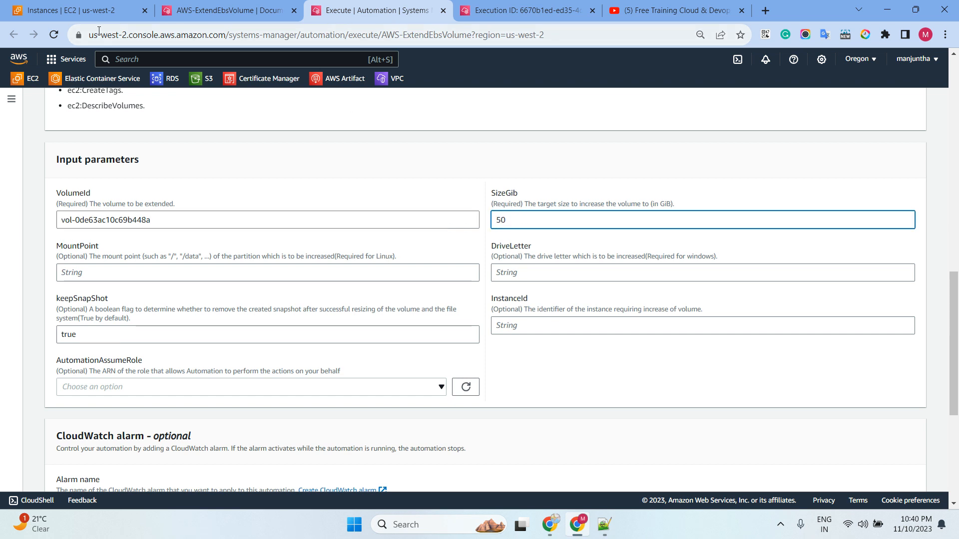
# Step: Check the windows 2016 instance's storage details in EC2 and return to the AWS-ExtendEbsVolume execution form
pyautogui.click(70, 10)
pyautogui.scroll(5, 405, 391)
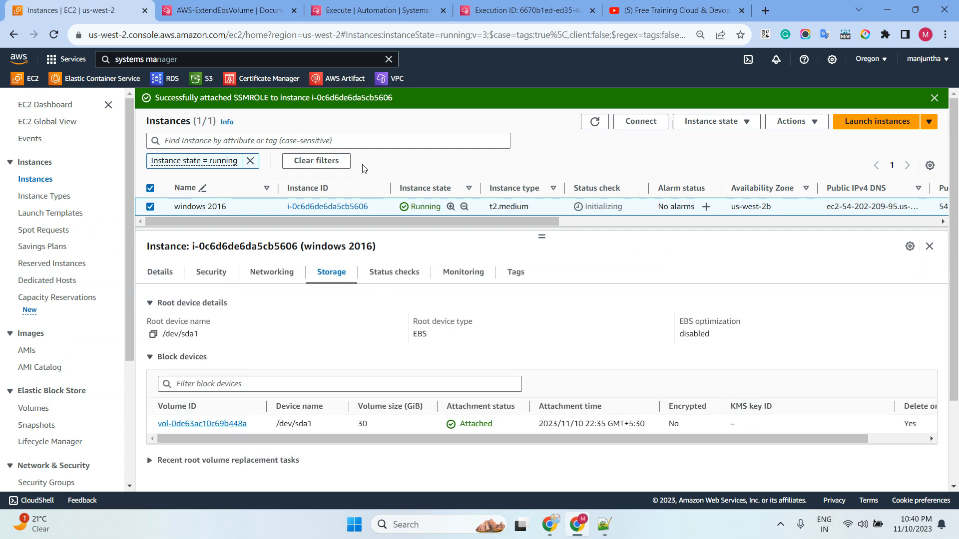
pyautogui.click(369, 11)
pyautogui.click(517, 12)
pyautogui.click(374, 10)
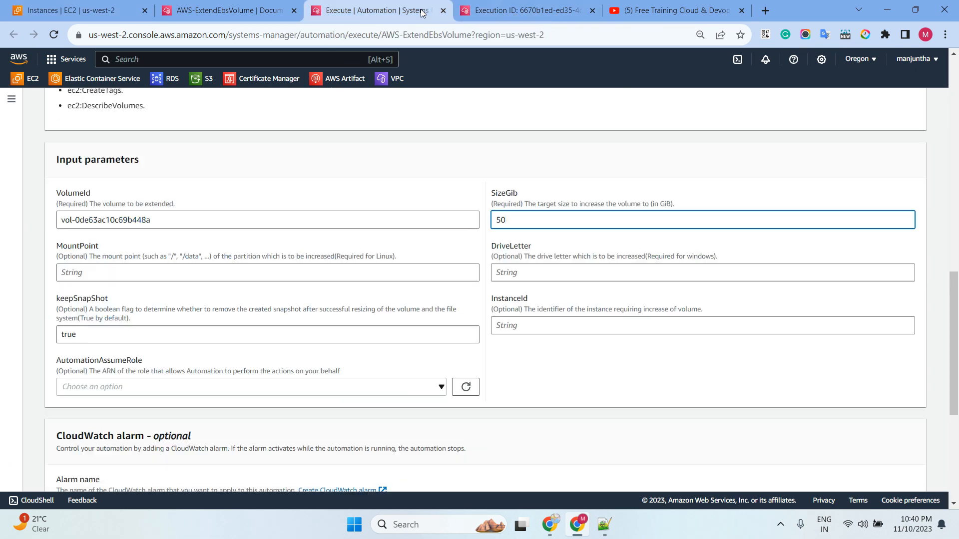
# Step: Review the remaining optional parameters, leave InstanceId and DriveLetter empty, and execute the AWS-ExtendEbsVolume automation
pyautogui.scroll(-1, 93, 255)
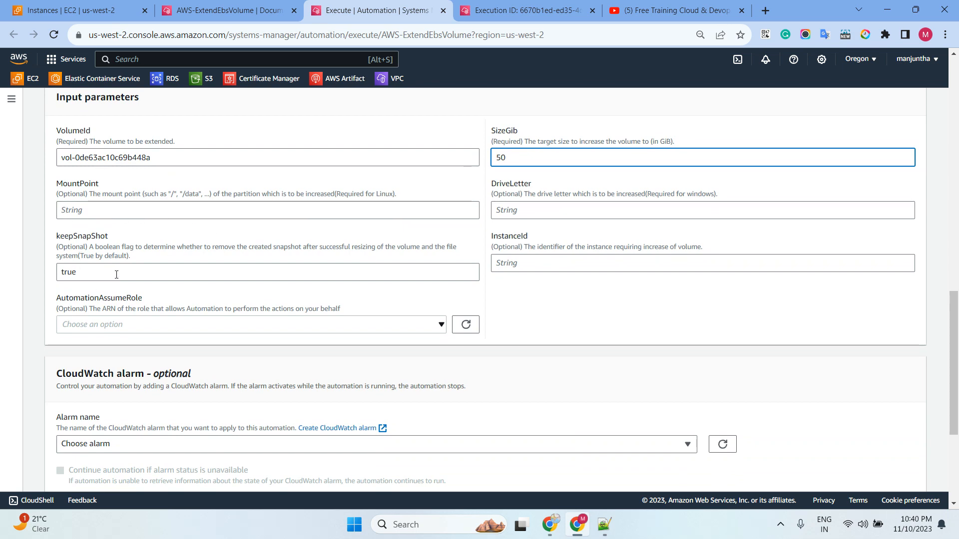
pyautogui.scroll(-4, 561, 257)
pyautogui.scroll(3, 544, 242)
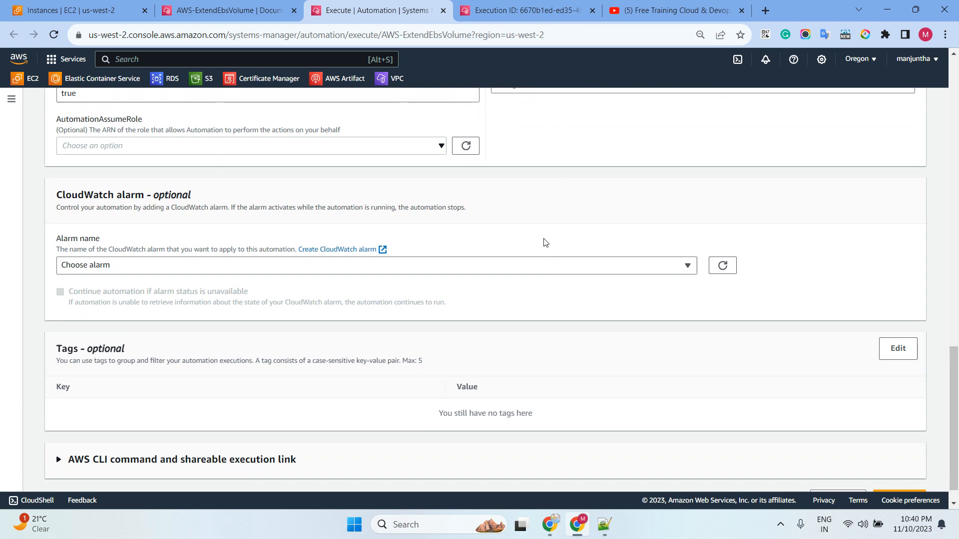
pyautogui.doubleClick(497, 175)
pyautogui.click(538, 196)
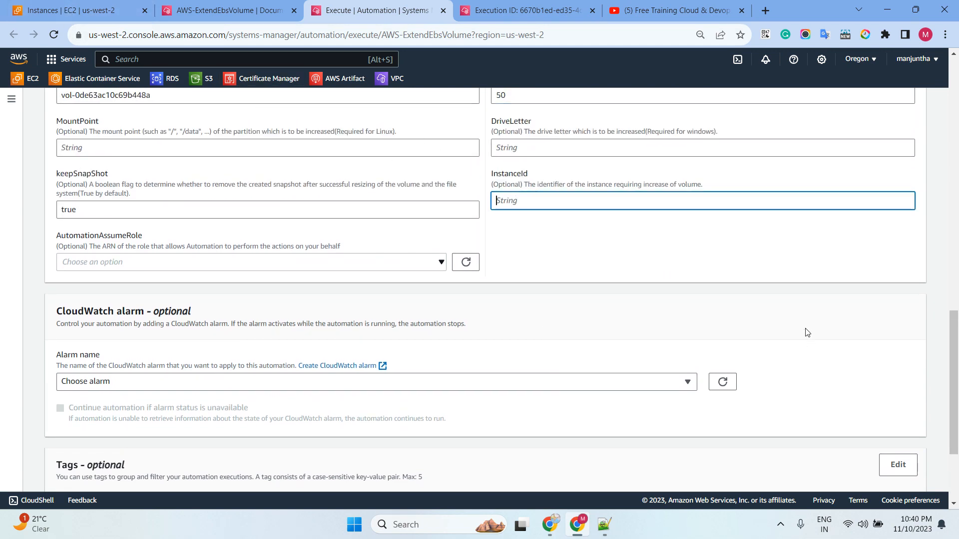
pyautogui.scroll(-3, 809, 344)
pyautogui.click(906, 478)
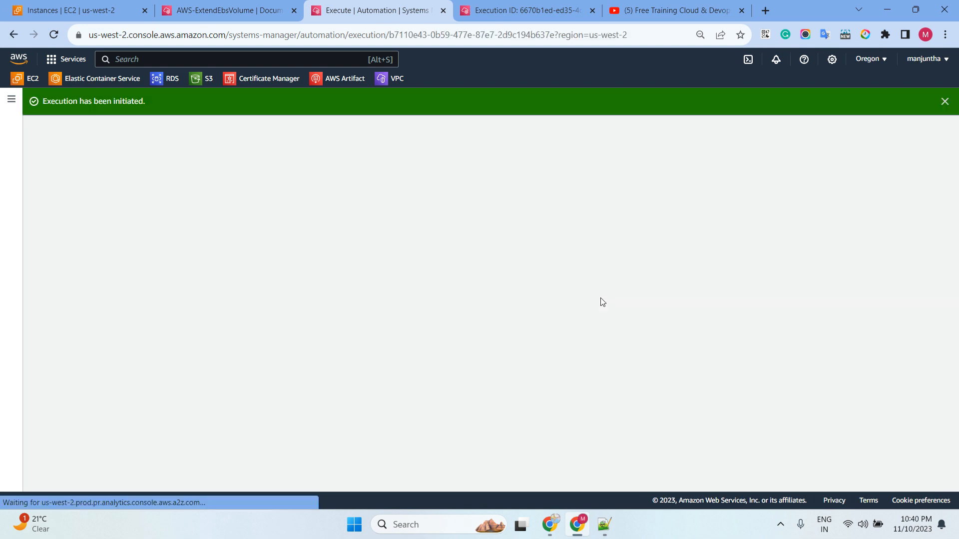
# Step: Check the AWS-ExtendEbsVolume execution status and the block devices of the windows 2016 instance
pyautogui.scroll(-3, 562, 290)
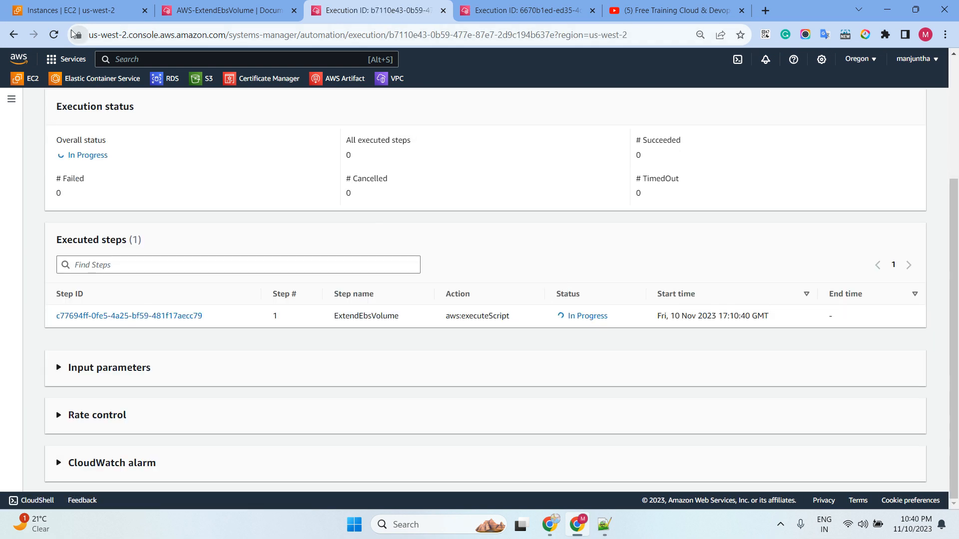
pyautogui.click(53, 34)
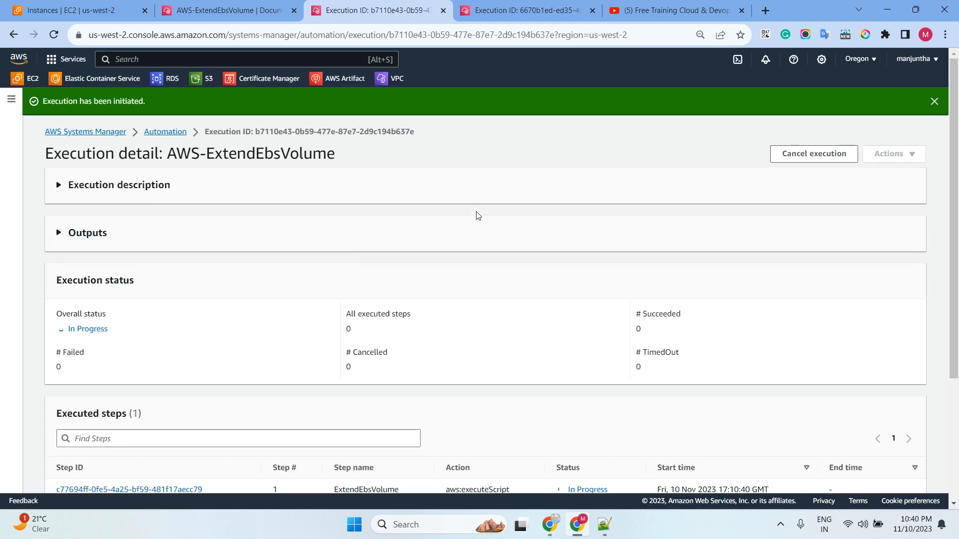
pyautogui.scroll(-3, 434, 214)
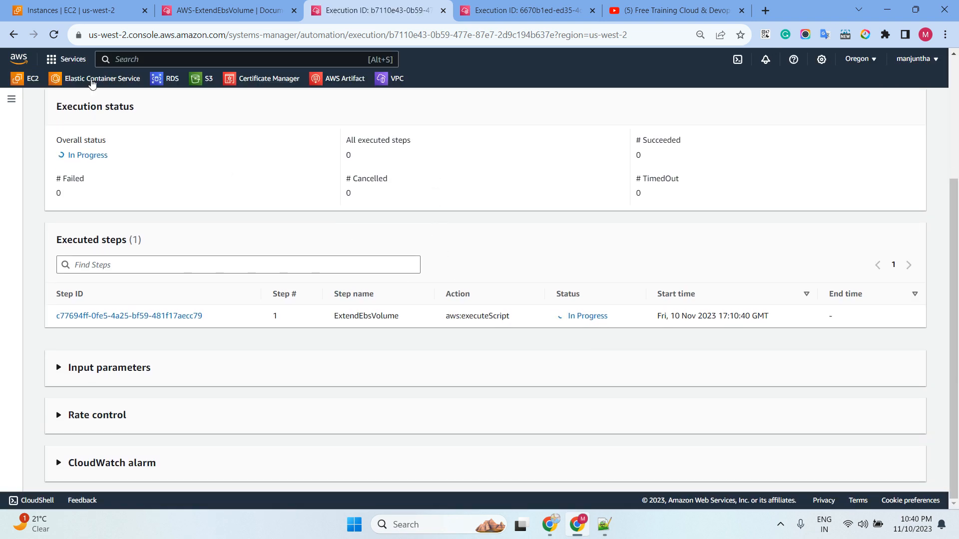
pyautogui.click(75, 10)
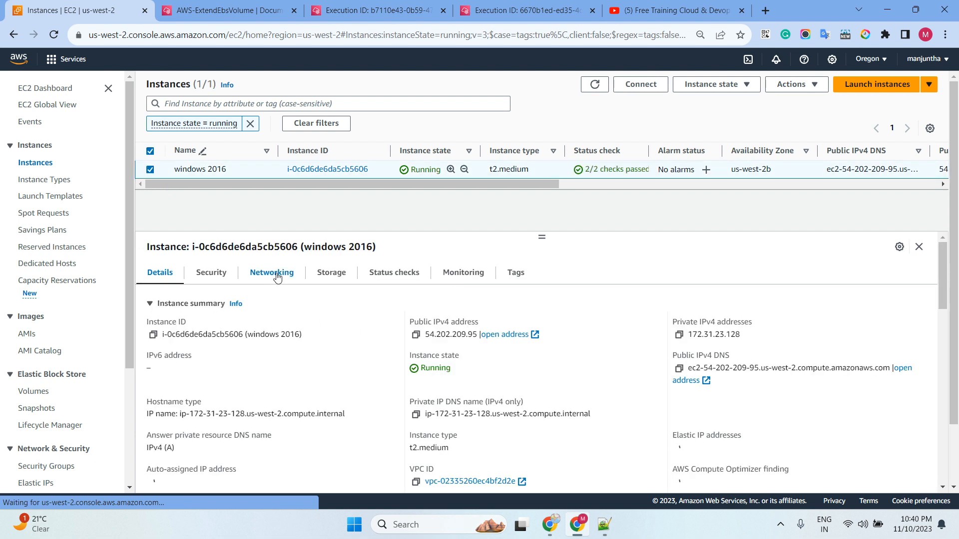
pyautogui.click(332, 276)
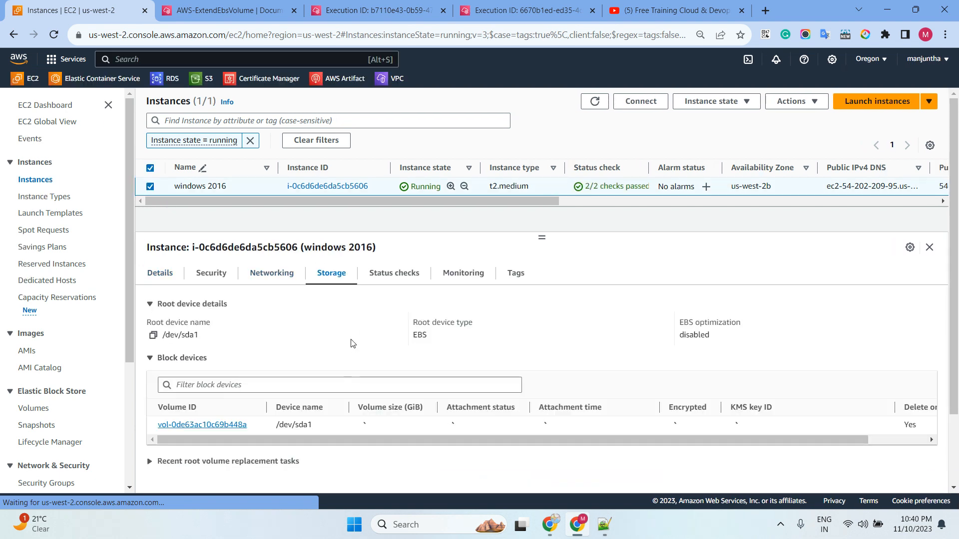
# Step: Close the AWS-ExtendEbsVolume document page and reload the details of its execution
pyautogui.click(242, 11)
pyautogui.scroll(-1, 412, 166)
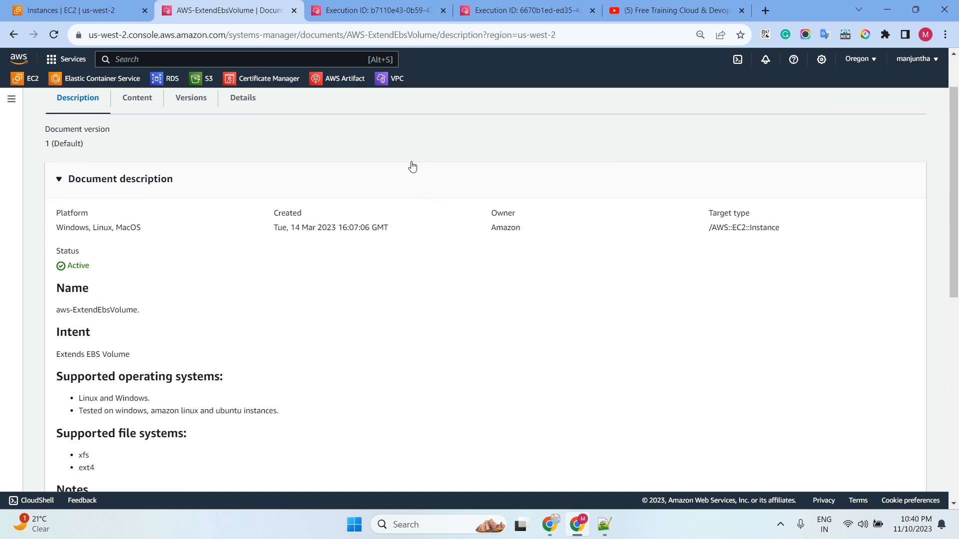
pyautogui.click(294, 10)
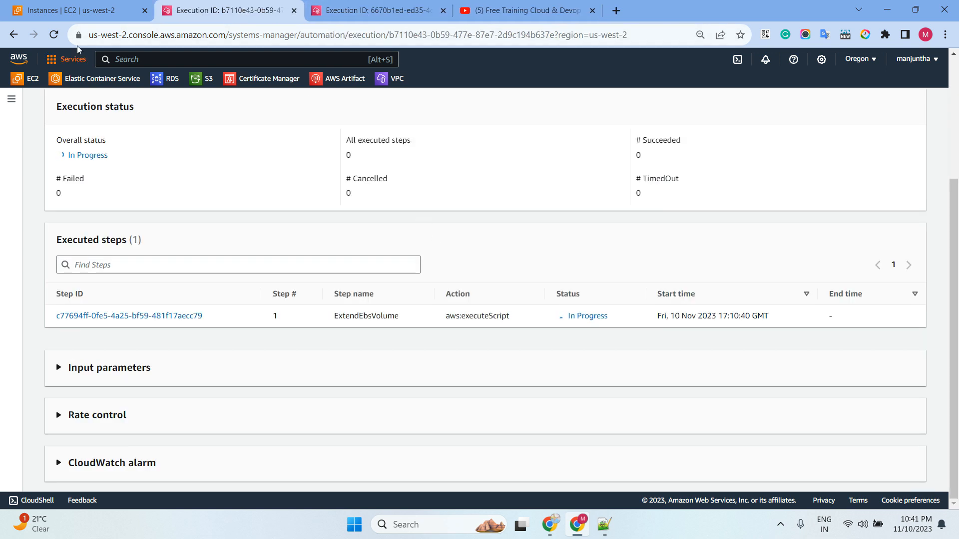
pyautogui.click(54, 35)
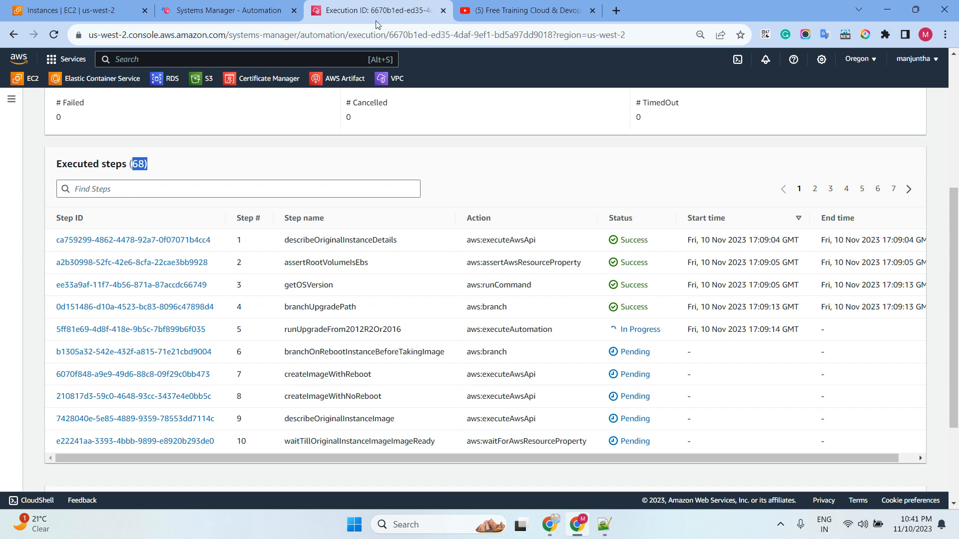
# Step: Reload the AWSEC2-CloneInstanceAndUpgradeWindows execution details and examine the executed steps up to runUpgradeFrom2012R2Or2016
pyautogui.click(54, 34)
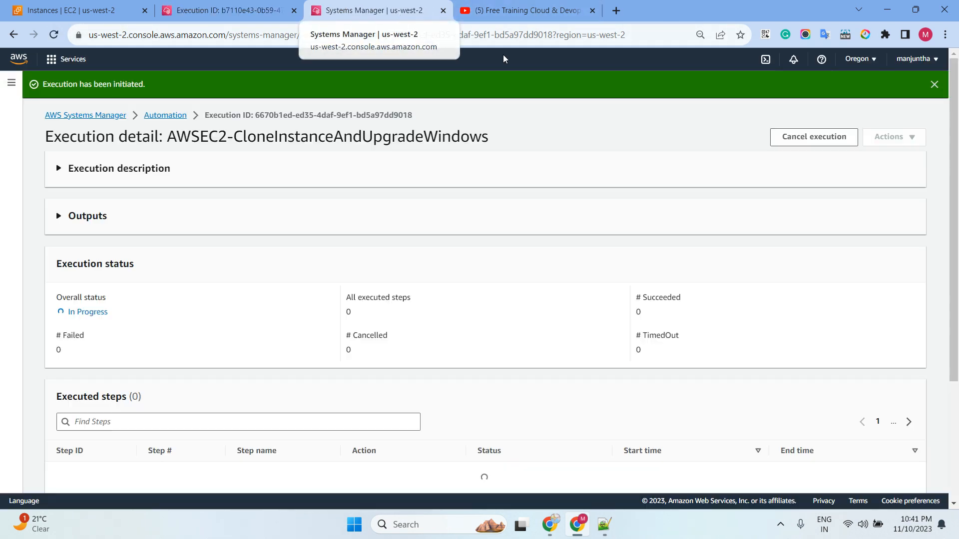
pyautogui.click(933, 102)
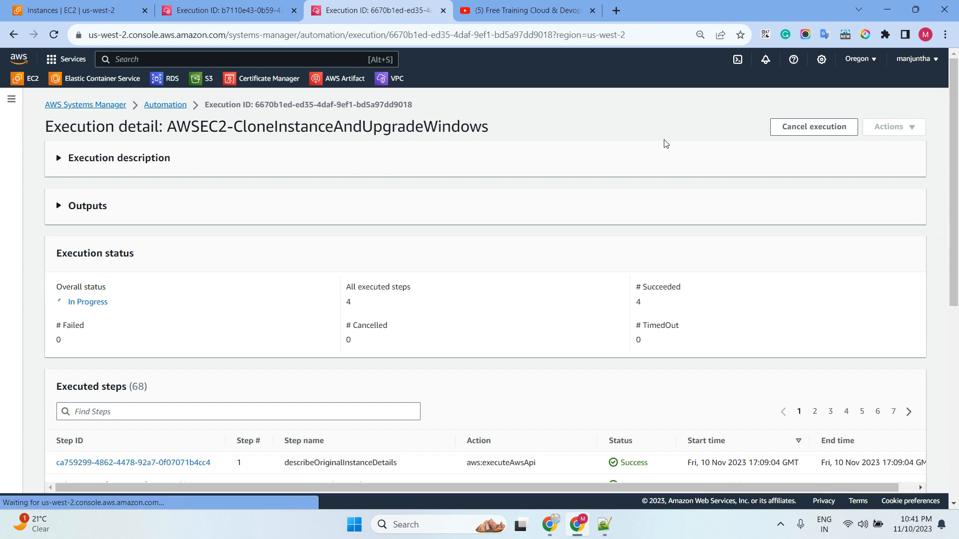
pyautogui.scroll(-5, 553, 168)
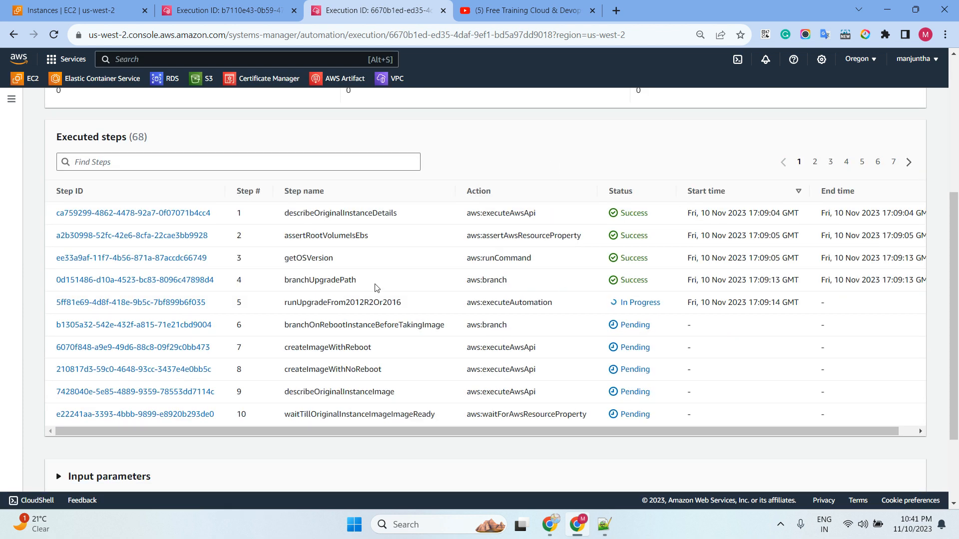
pyautogui.moveTo(376, 288); pyautogui.dragTo(232, 210)
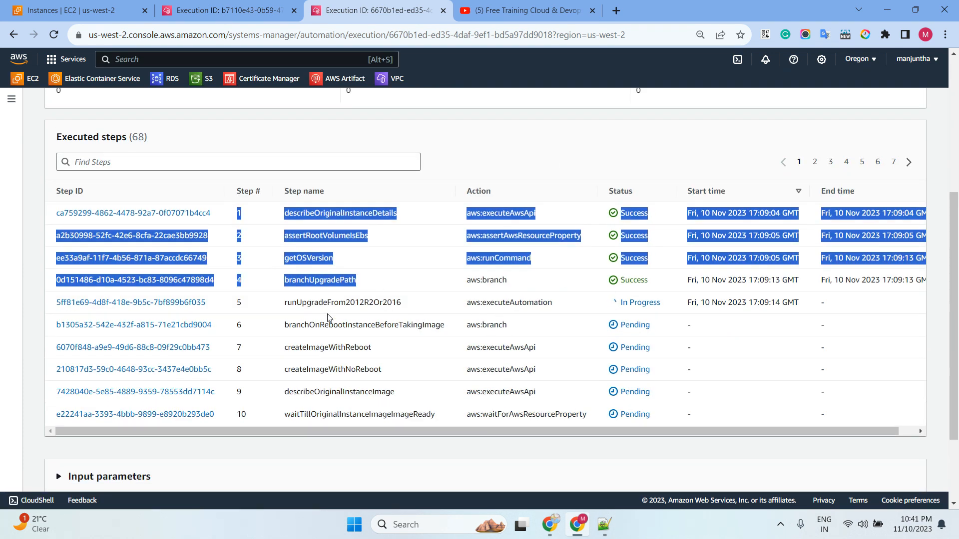
pyautogui.moveTo(288, 303); pyautogui.dragTo(407, 305)
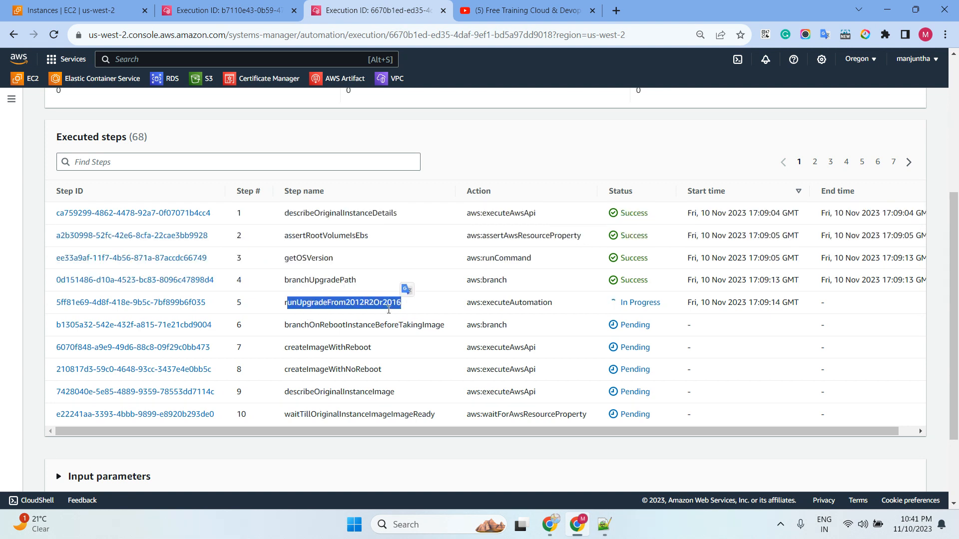
pyautogui.click(351, 320)
pyautogui.moveTo(346, 303); pyautogui.dragTo(414, 306)
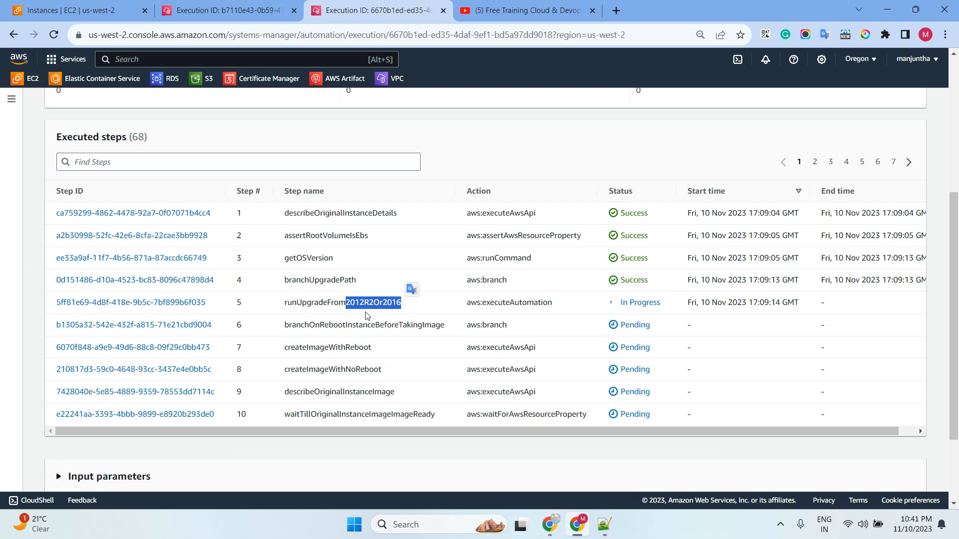
pyautogui.moveTo(388, 303); pyautogui.dragTo(410, 306)
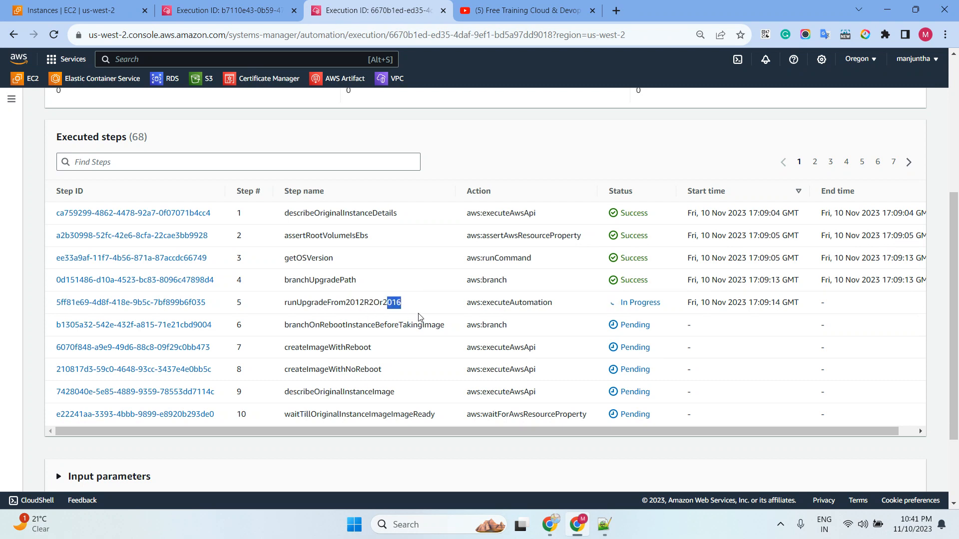
pyautogui.click(329, 316)
# Step: Examine the failure details and action of the ExtendEbsVolume step in the AWS-ExtendEbsVolume execution
pyautogui.click(223, 13)
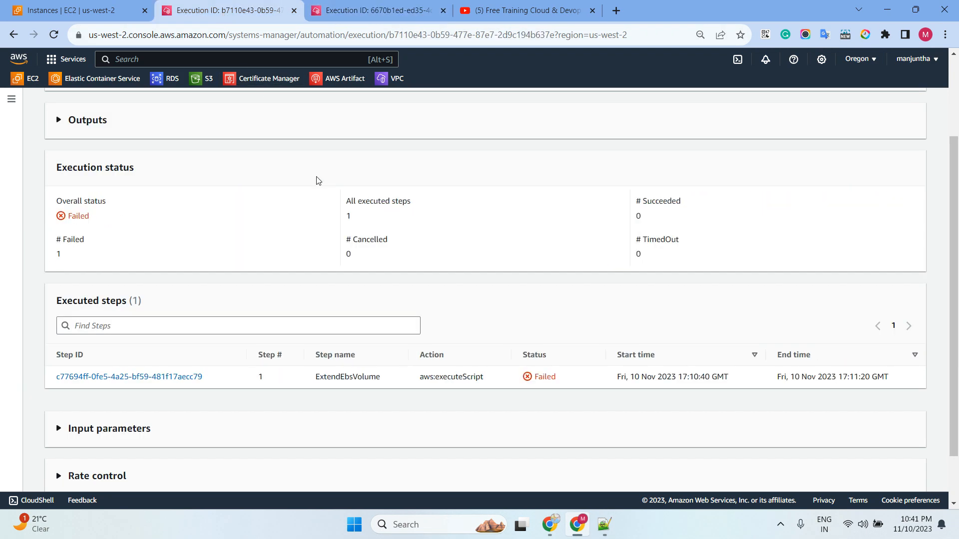
pyautogui.click(183, 382)
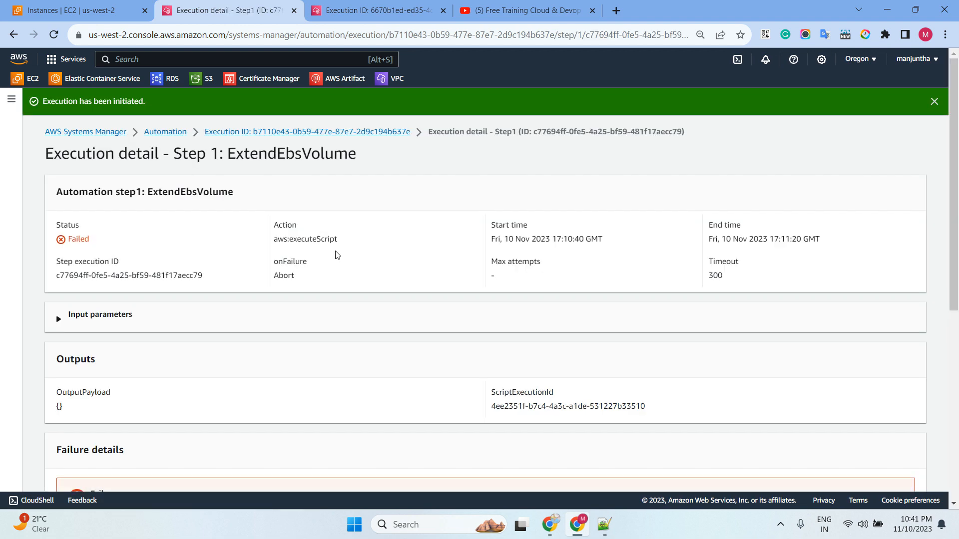
pyautogui.scroll(-3, 338, 255)
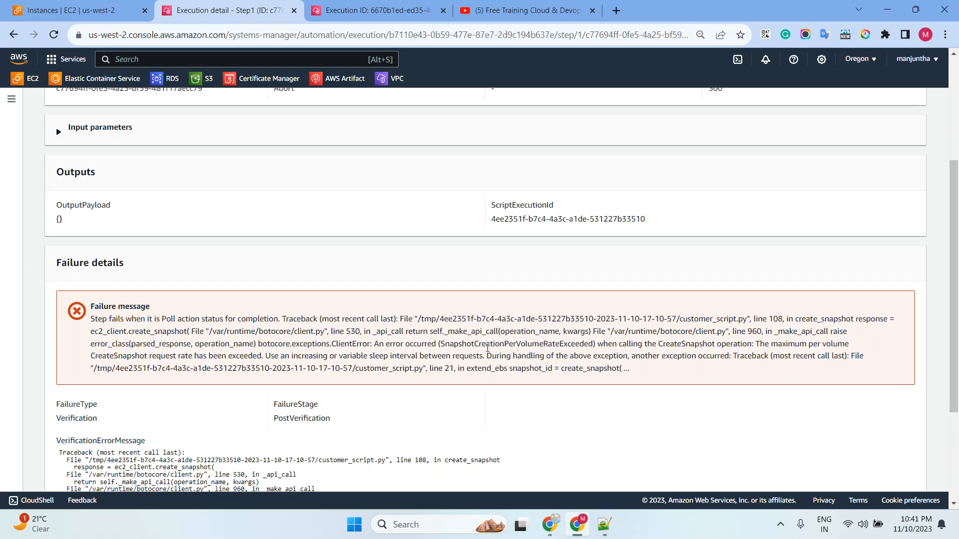
pyautogui.scroll(-3, 487, 348)
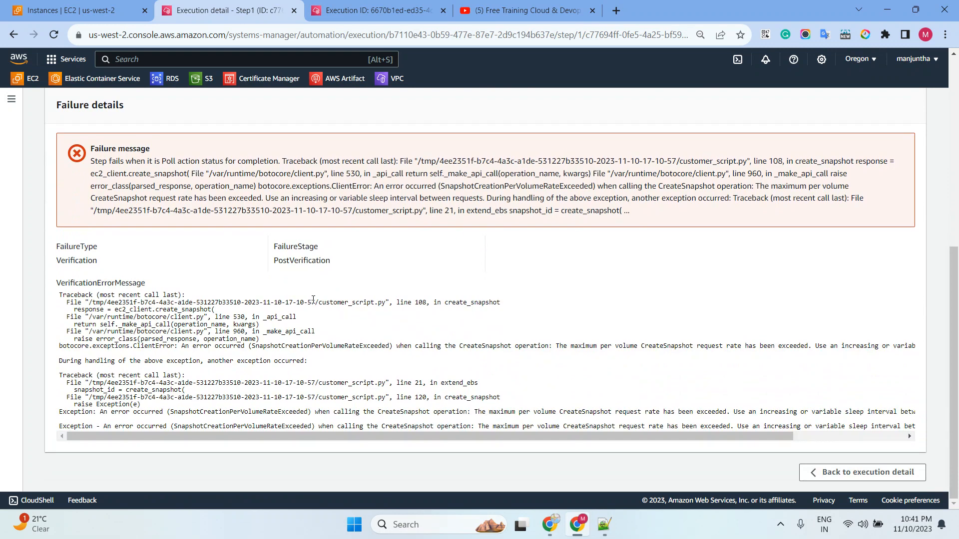
pyautogui.scroll(7, 274, 238)
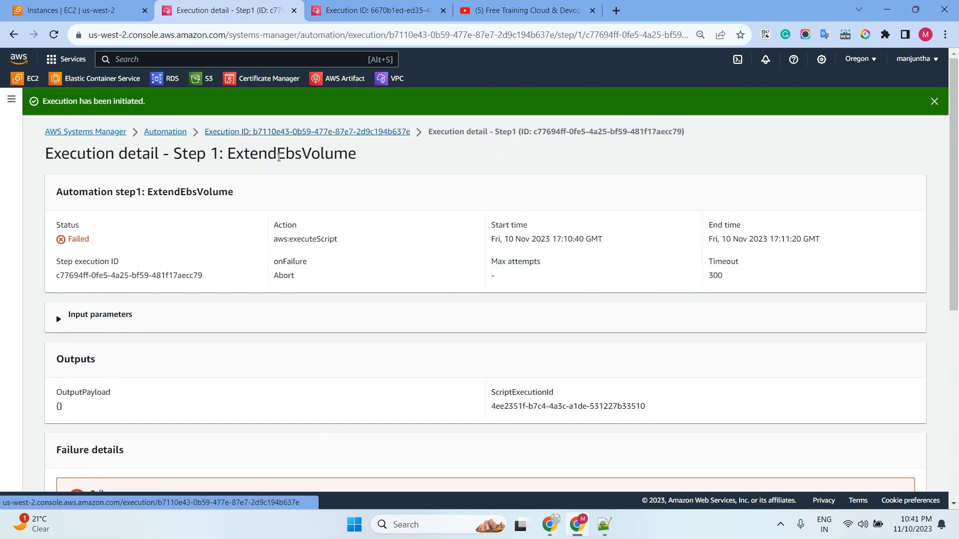
pyautogui.moveTo(278, 239); pyautogui.dragTo(335, 239)
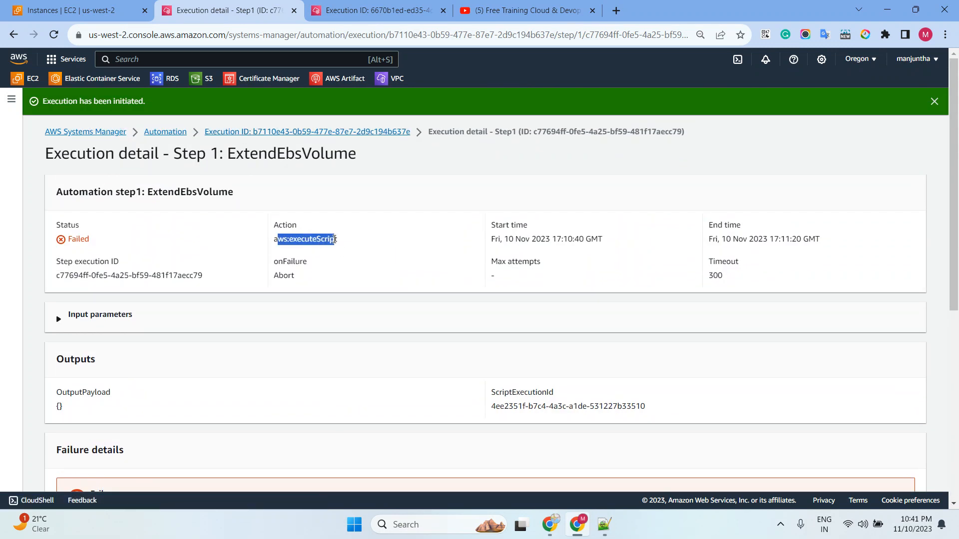
pyautogui.click(385, 216)
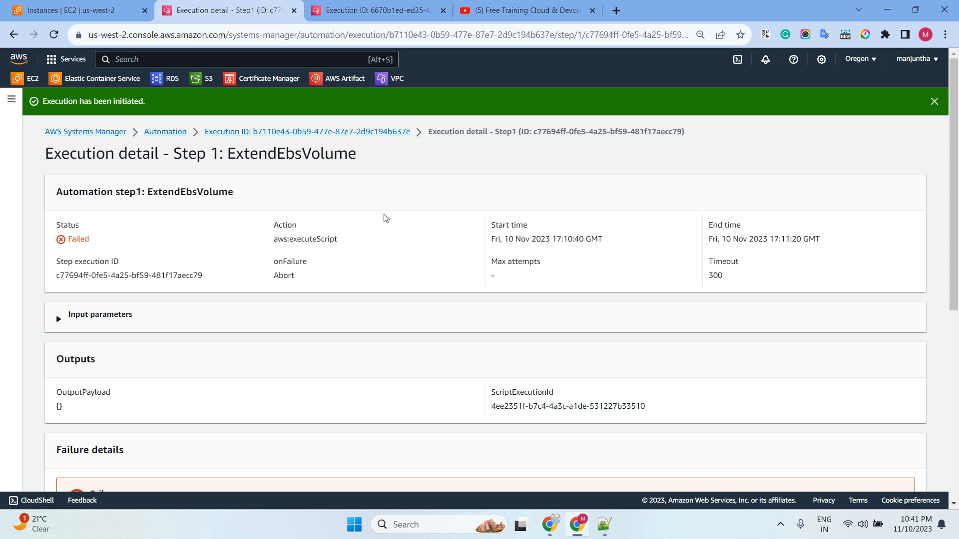
# Step: Copy the runbook name AWS-ExtendEbsVolume from its execution details and go to the Systems Manager Documents list
pyautogui.click(340, 133)
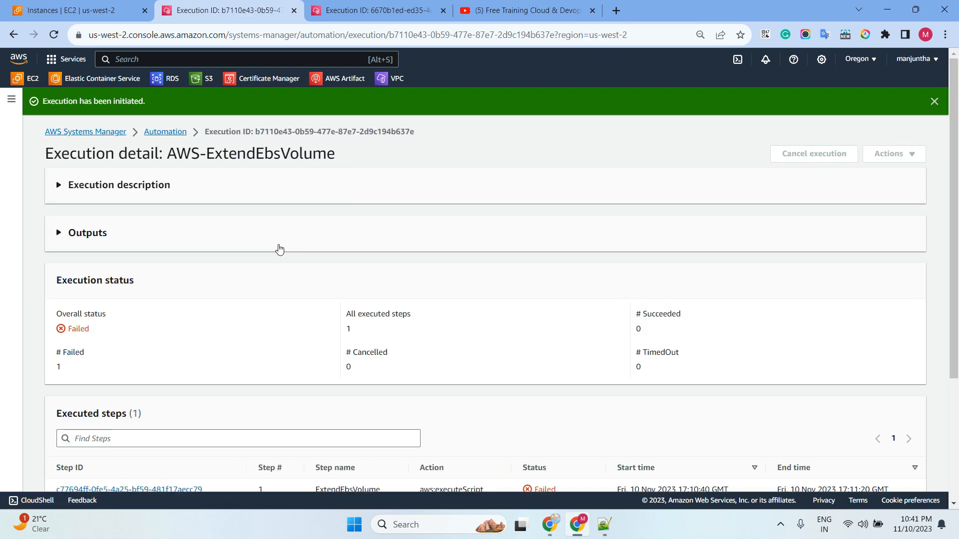
pyautogui.moveTo(169, 153); pyautogui.dragTo(335, 159)
pyautogui.hotkey('ctrl', 'c')
pyautogui.click(155, 133)
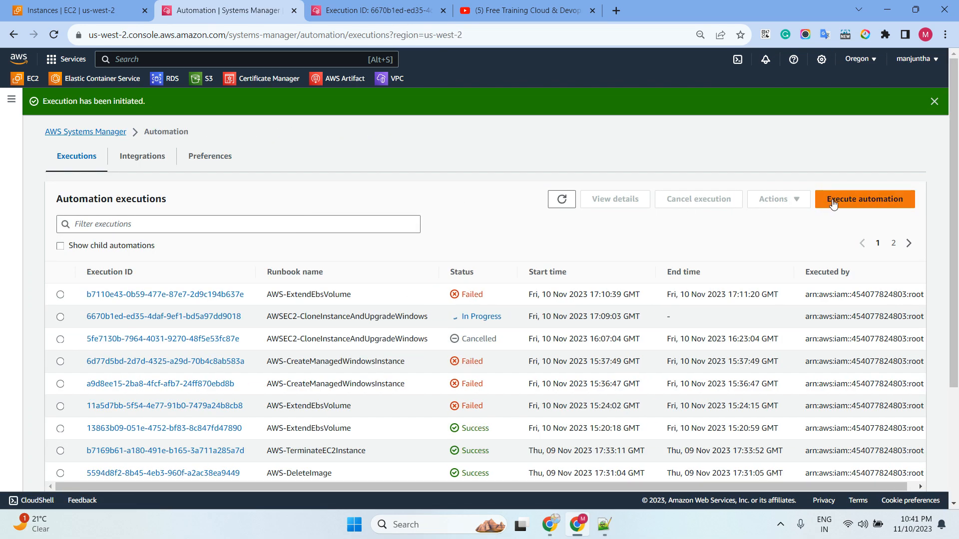
pyautogui.click(7, 103)
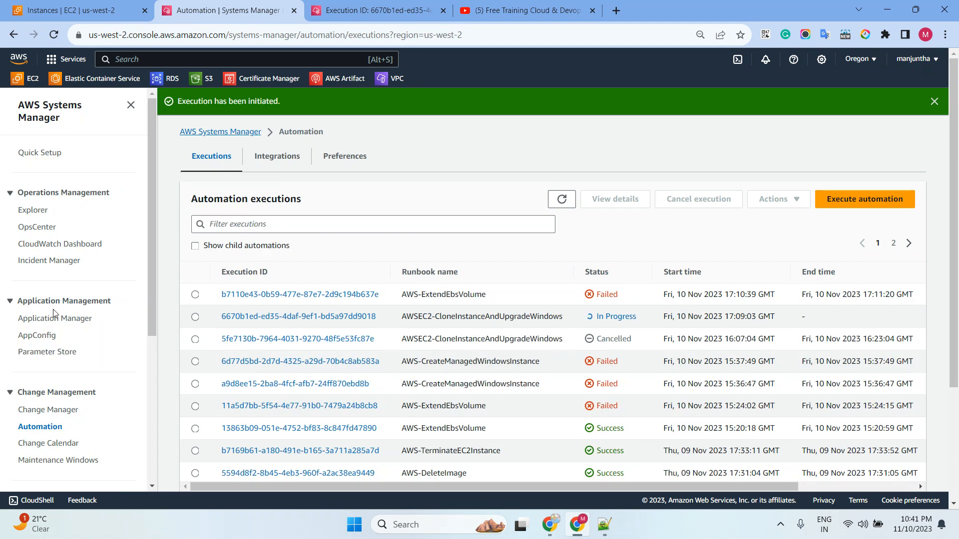
pyautogui.scroll(-5, 60, 350)
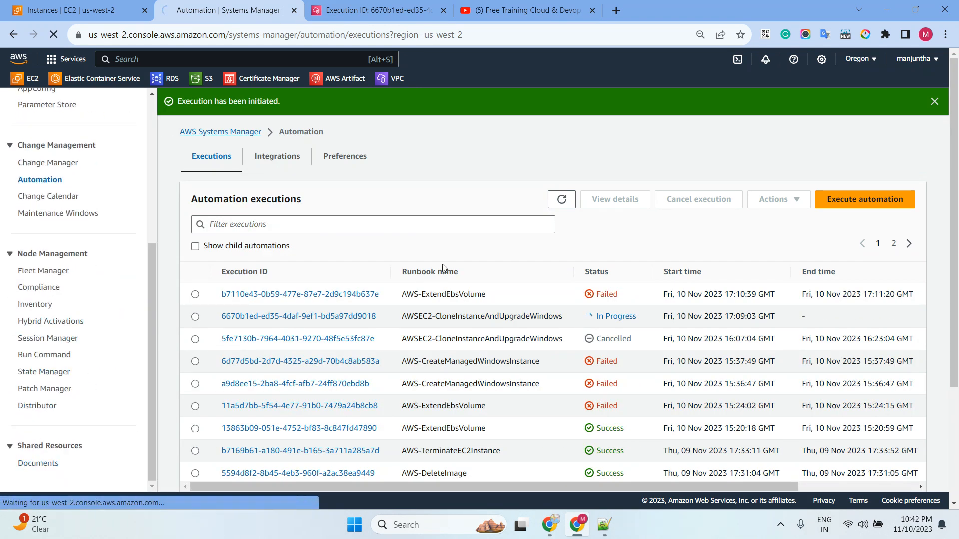
pyautogui.click(38, 463)
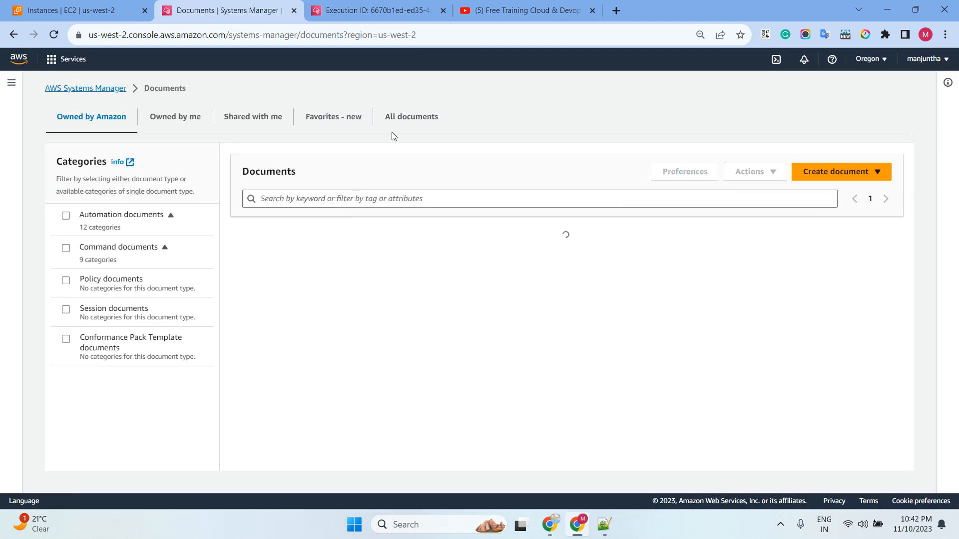
# Step: Search all documents for AWS-ExtendEbsVolume and open that document
pyautogui.click(413, 117)
pyautogui.click(360, 200)
pyautogui.hotkey('ctrl', 'v')
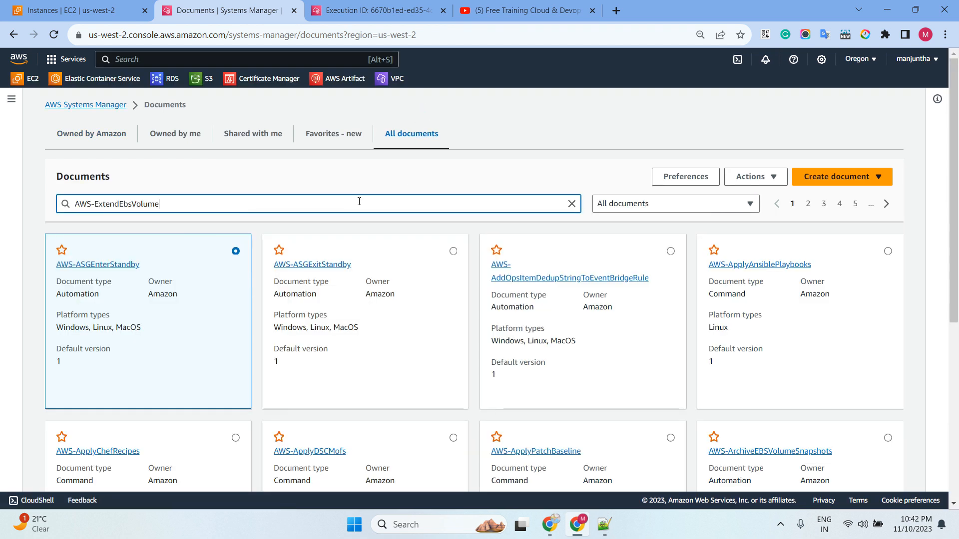
pyautogui.press('Return')
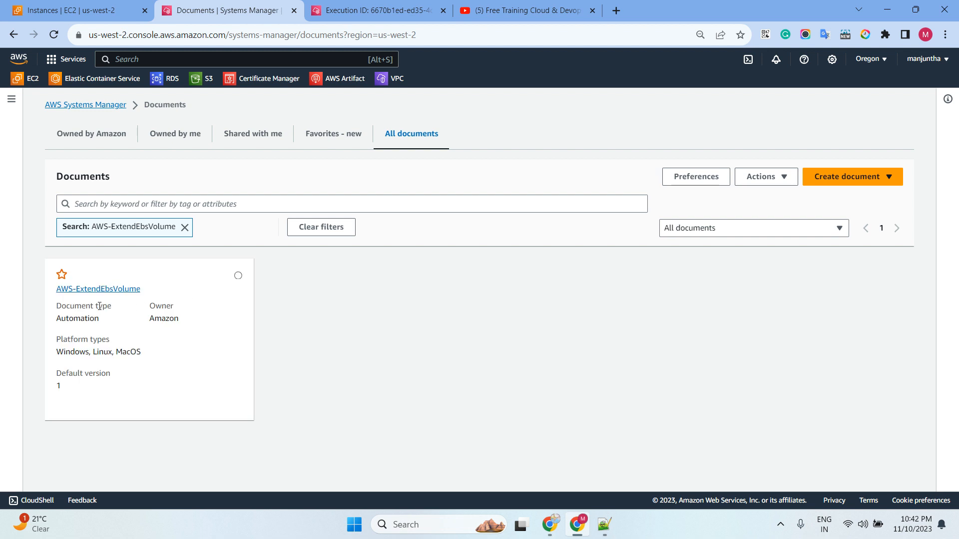
pyautogui.click(84, 290)
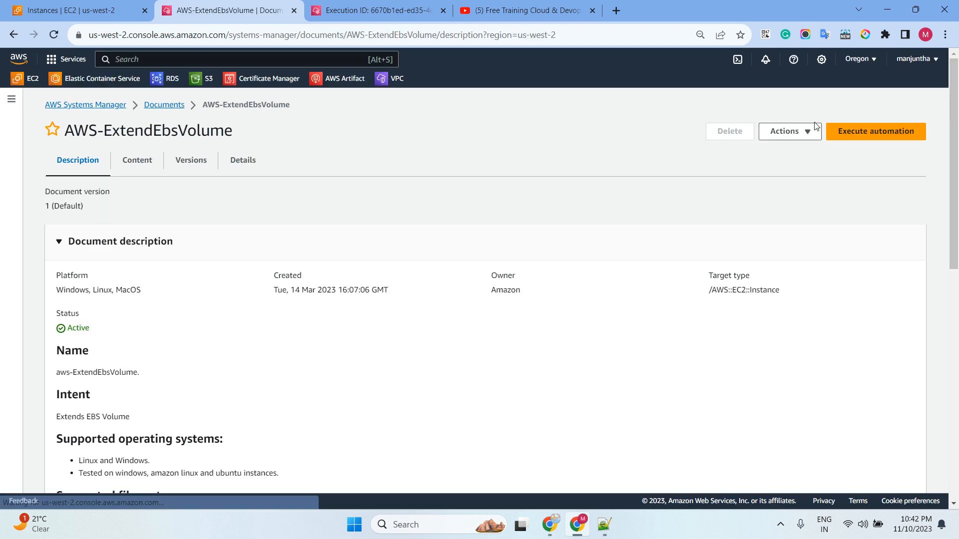
# Step: Review the supported file systems and operating system notes in the AWS-ExtendEbsVolume document description
pyautogui.moveTo(104, 291); pyautogui.dragTo(55, 262)
pyautogui.scroll(-5, 198, 291)
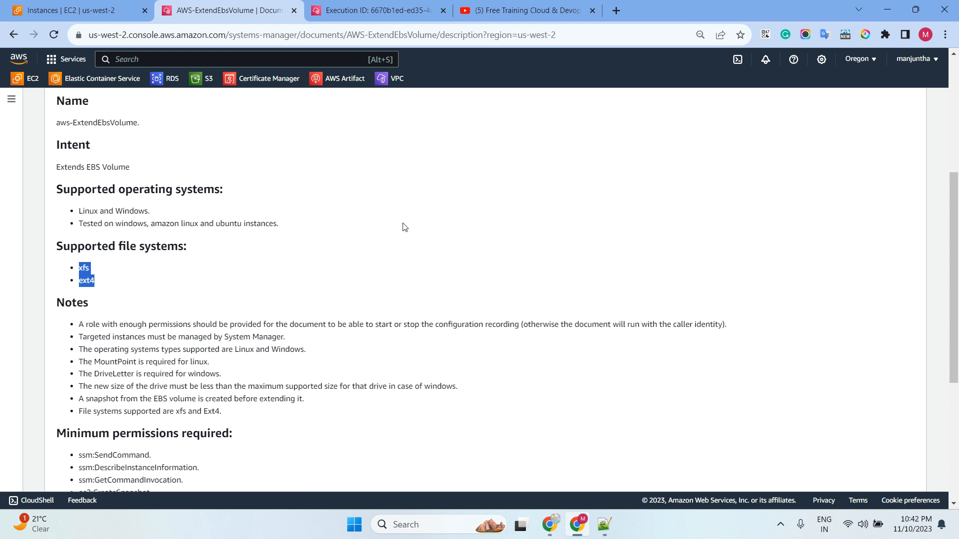
pyautogui.moveTo(95, 350); pyautogui.dragTo(237, 352)
pyautogui.scroll(5, 421, 272)
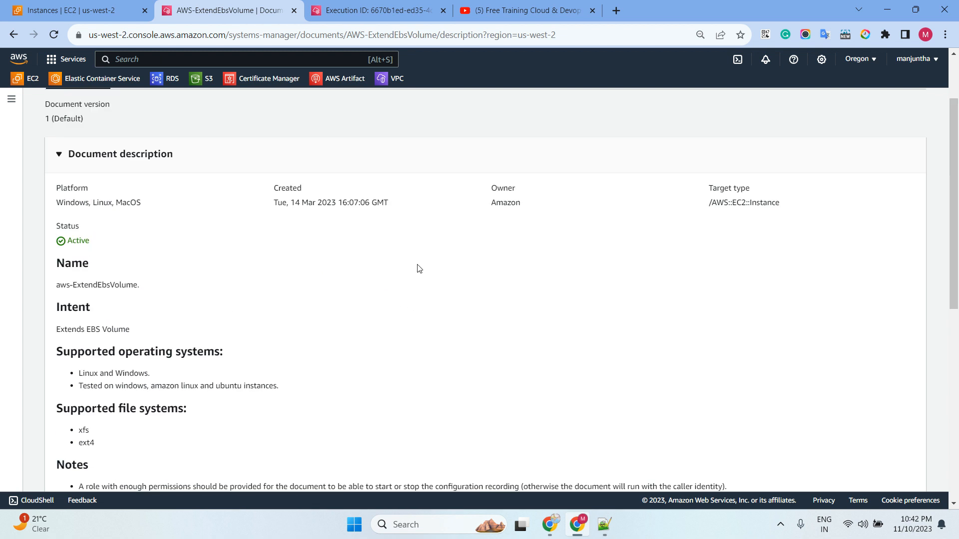
# Step: Start a new AWS-ExtendEbsVolume automation and set VolumeId to the windows 2016 instance's root volume, vol-0de63ac10c69b448a
pyautogui.click(876, 132)
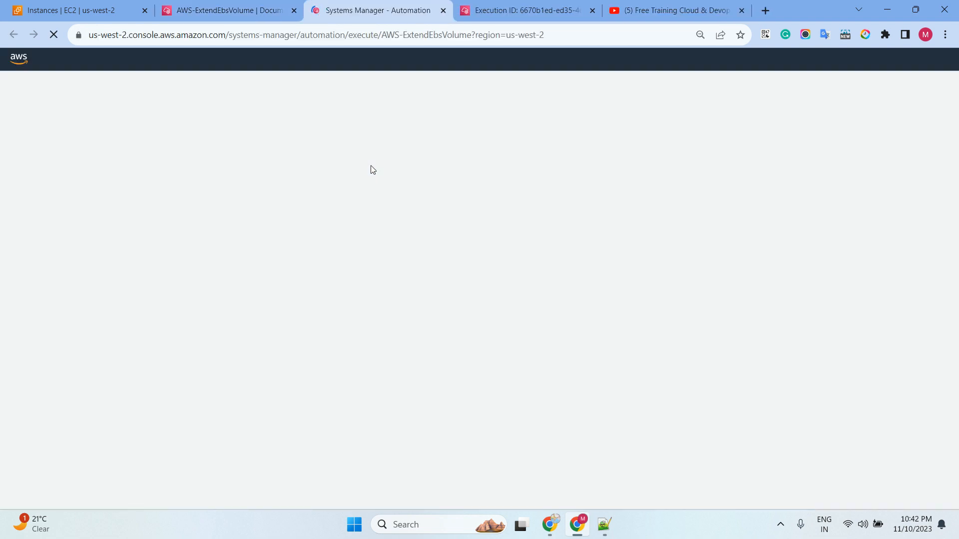
pyautogui.scroll(-3, 285, 272)
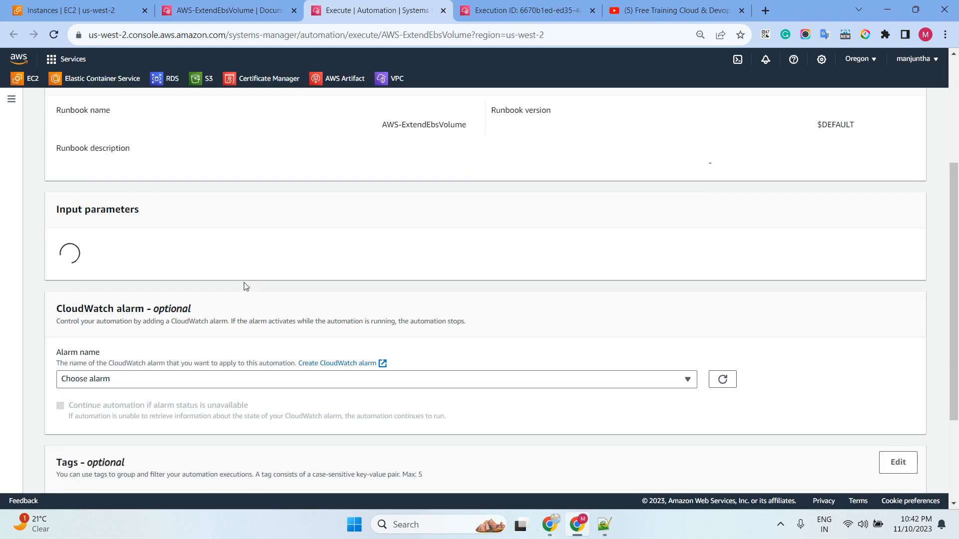
pyautogui.scroll(-10, 253, 221)
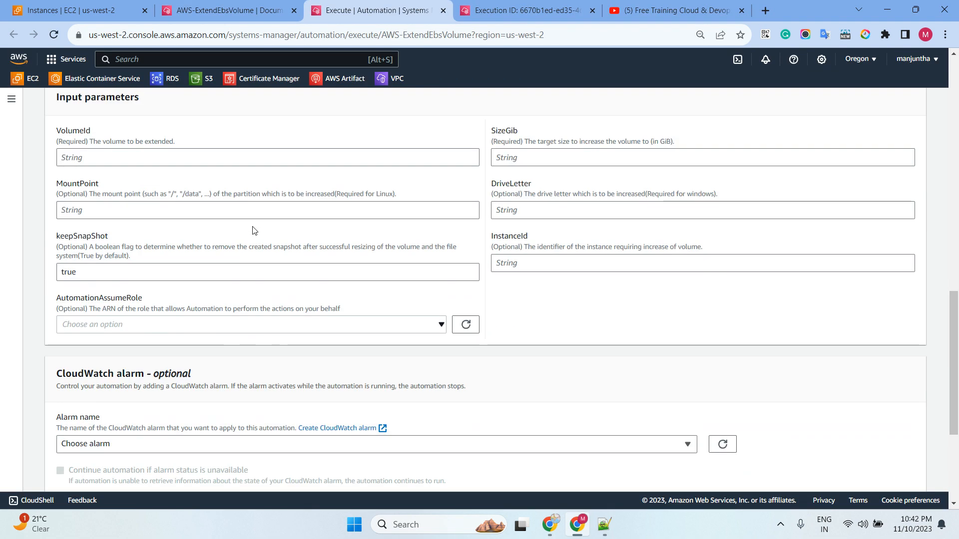
pyautogui.click(91, 158)
pyautogui.click(70, 10)
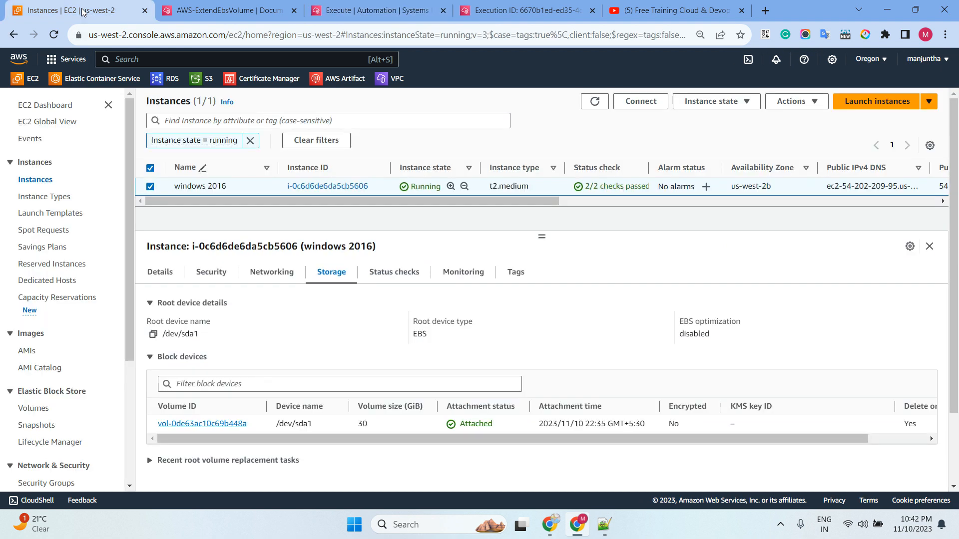
pyautogui.moveTo(253, 428); pyautogui.dragTo(153, 435)
pyautogui.hotkey('ctrl', 'c')
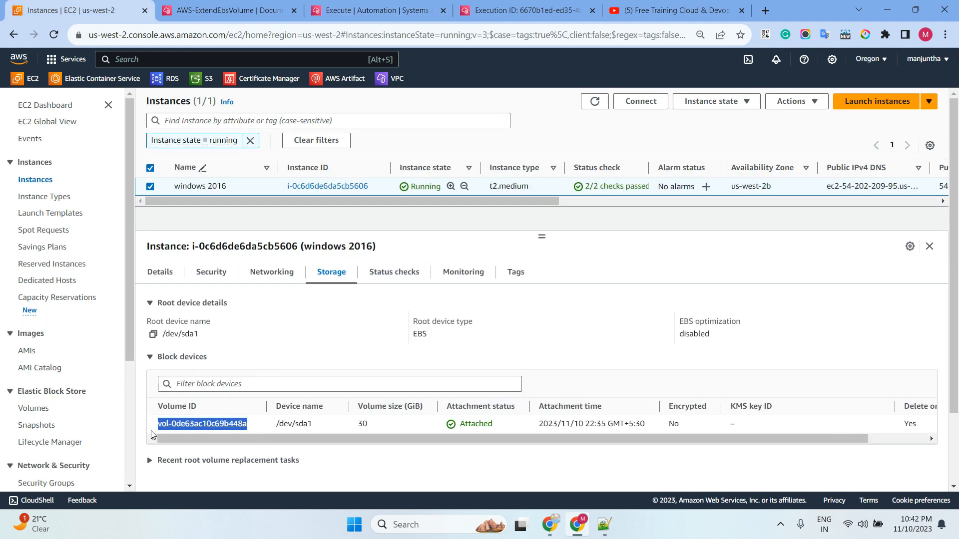
pyautogui.click(499, 11)
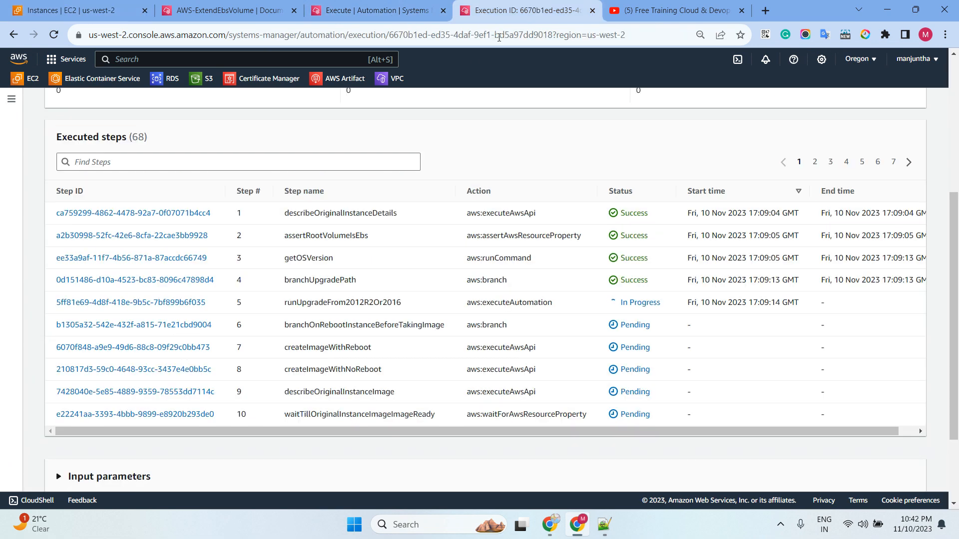
pyautogui.click(387, 15)
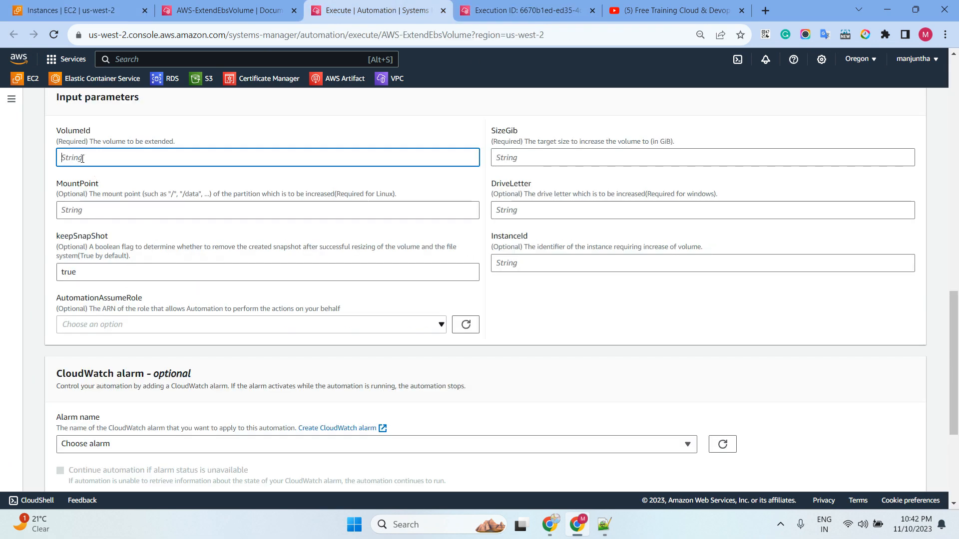
pyautogui.hotkey('ctrl', 'v')
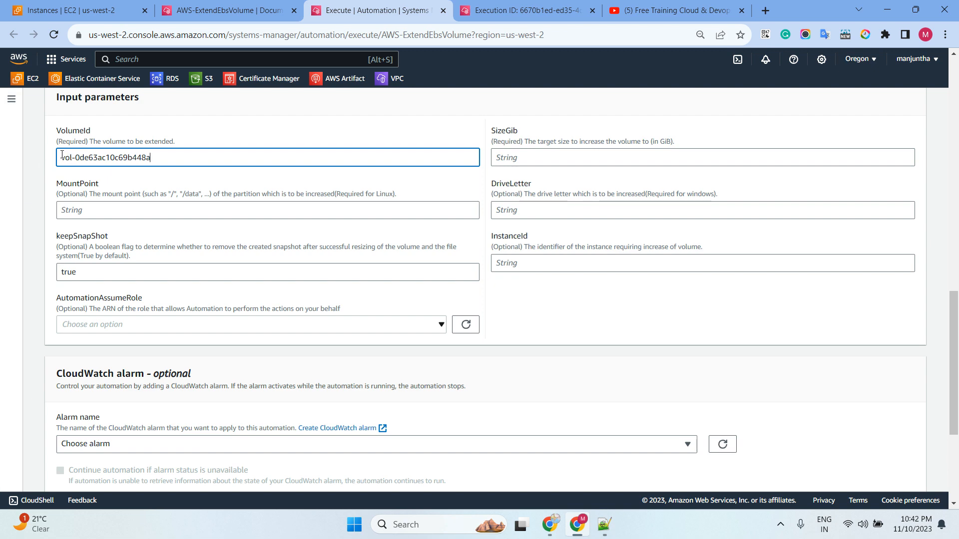
# Step: Set the automation's target volume size, SizeGib, to 50
pyautogui.click(103, 14)
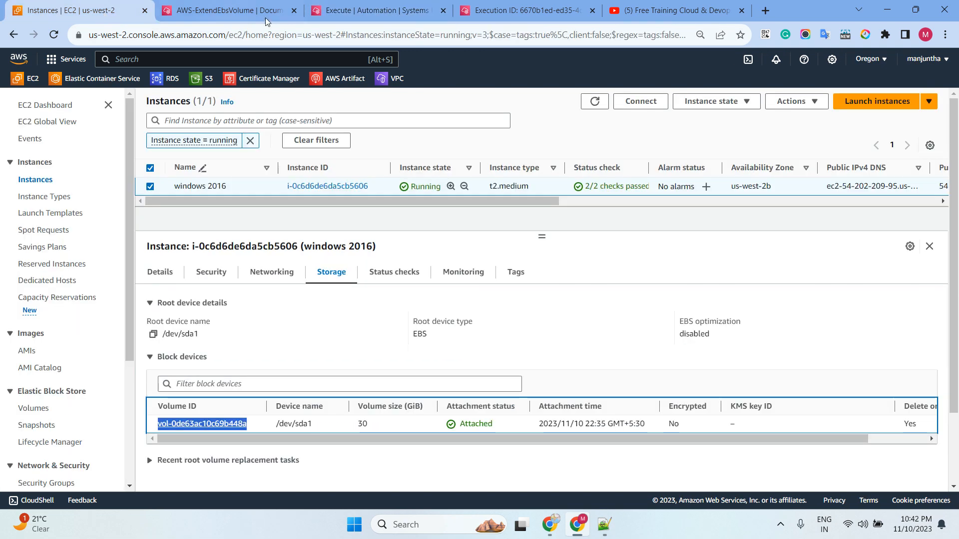
pyautogui.click(360, 10)
pyautogui.click(521, 157)
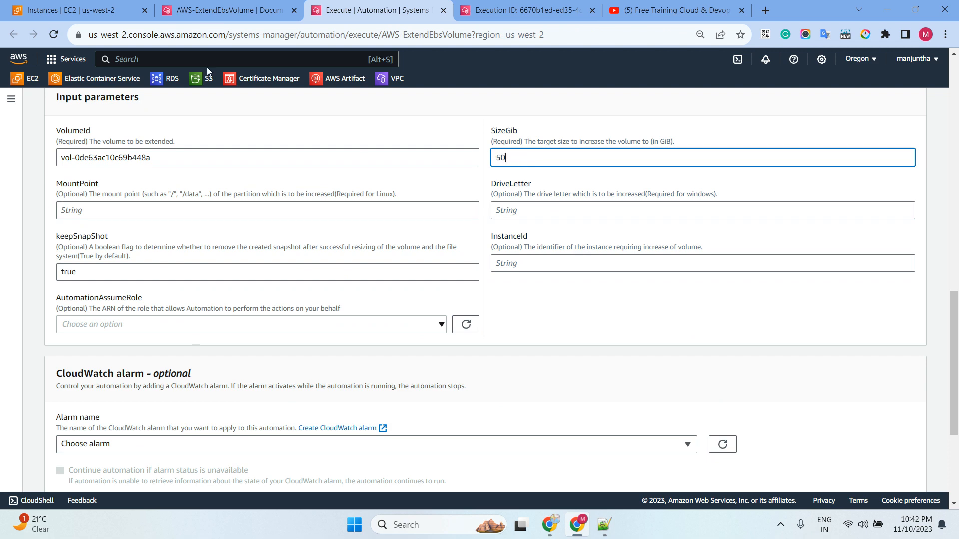
# Step: Set InstanceId to the windows 2016 instance's ID, i-0c6d6de6da5cb5606, and execute the AWS-ExtendEbsVolume automation
pyautogui.click(92, 14)
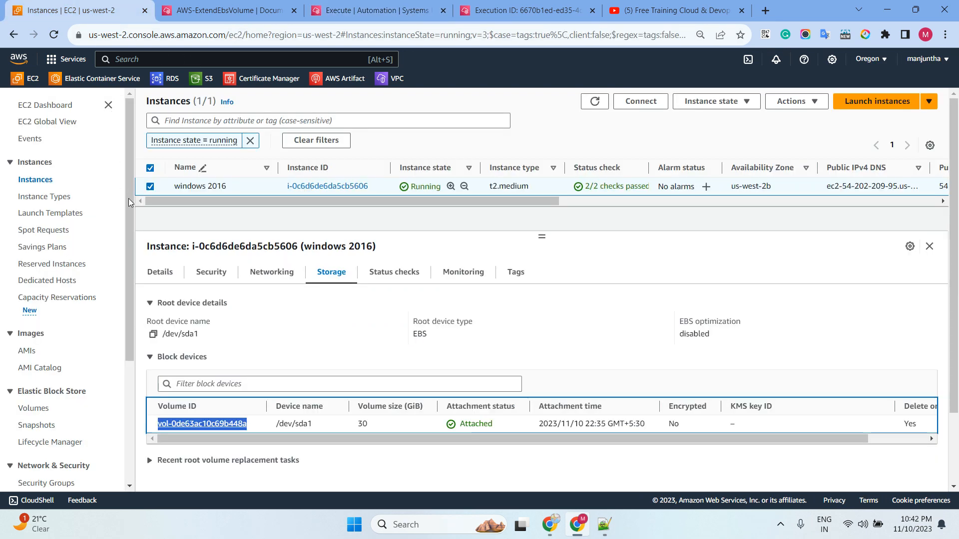
pyautogui.click(158, 280)
pyautogui.click(153, 334)
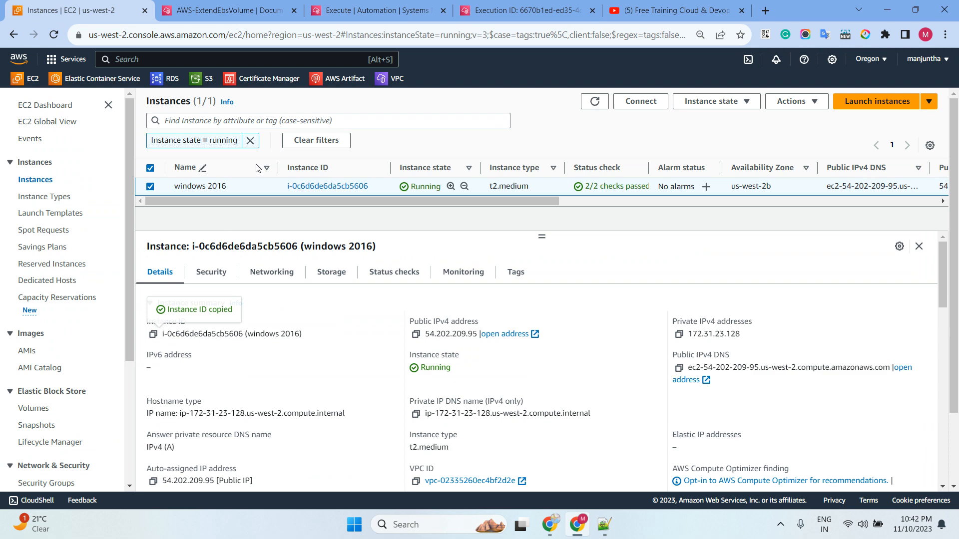
pyautogui.click(378, 14)
pyautogui.click(526, 262)
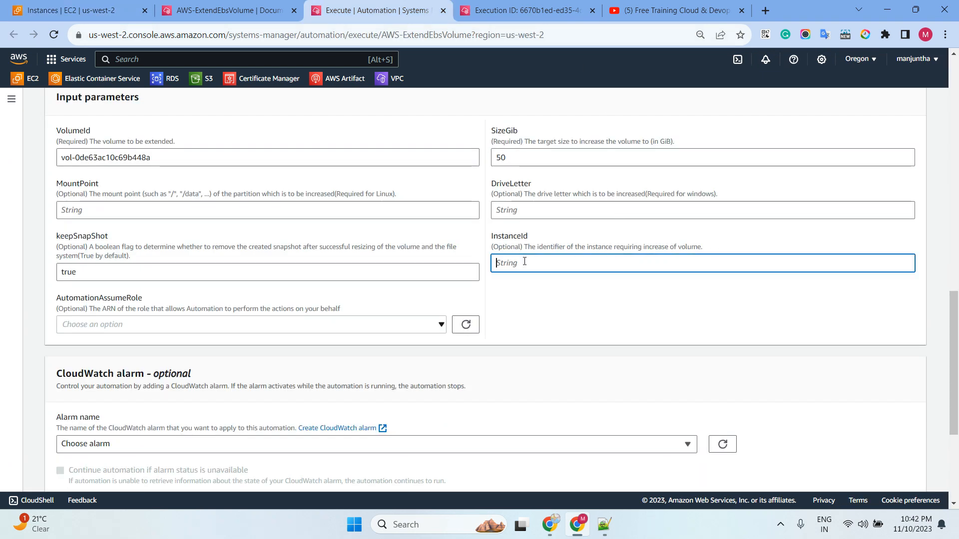
pyautogui.hotkey('ctrl', 'v')
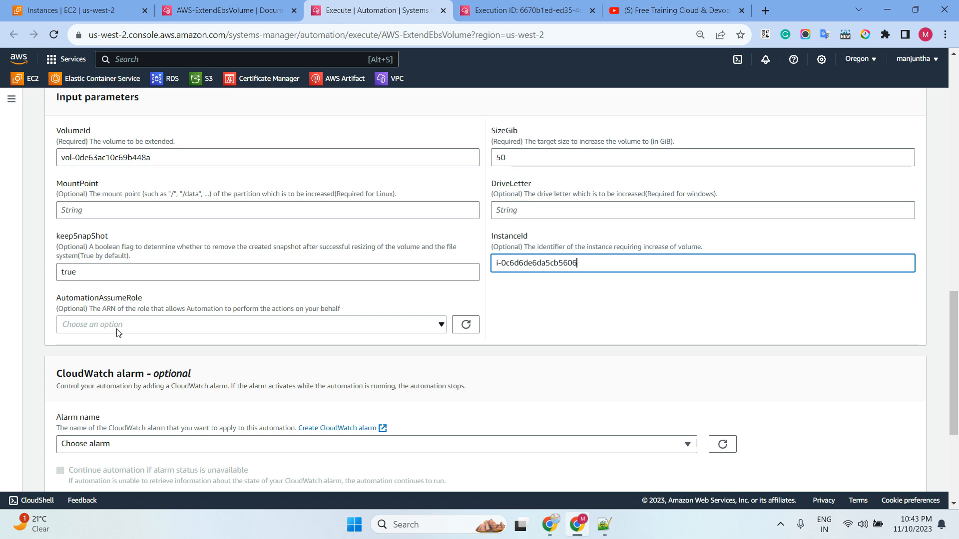
pyautogui.scroll(-5, 257, 250)
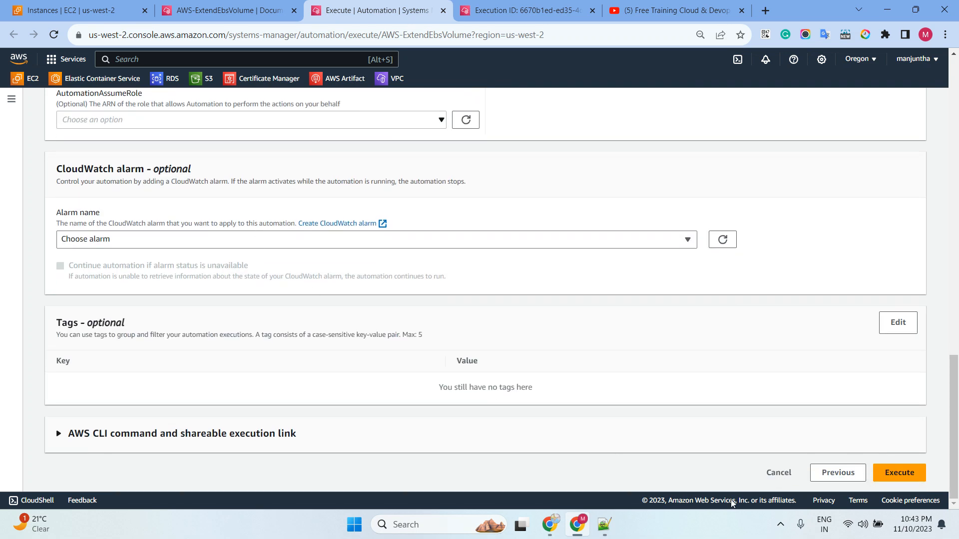
pyautogui.click(875, 478)
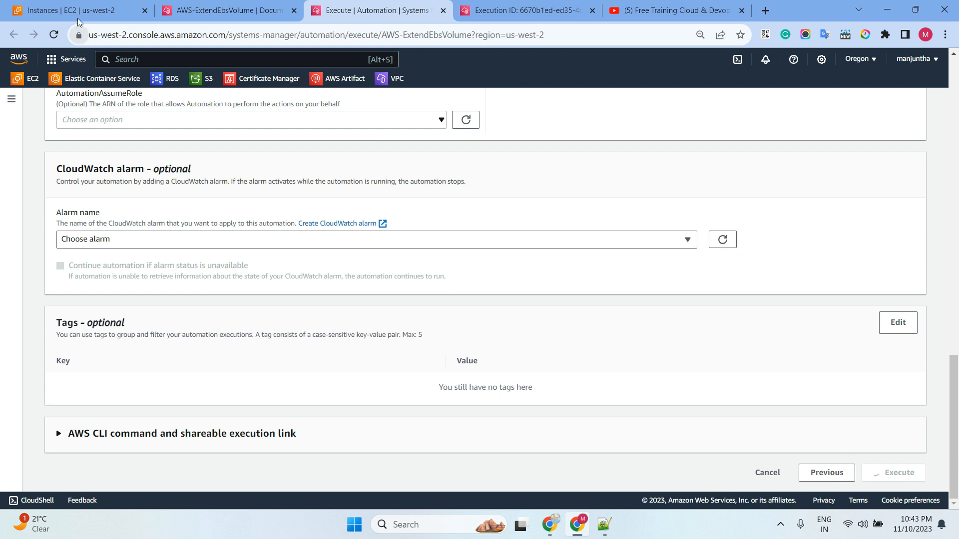
# Step: Begin launching a new EC2 instance named linux with the Ubuntu Server 22.04 LTS (HVM) image
pyautogui.click(78, 20)
pyautogui.click(856, 104)
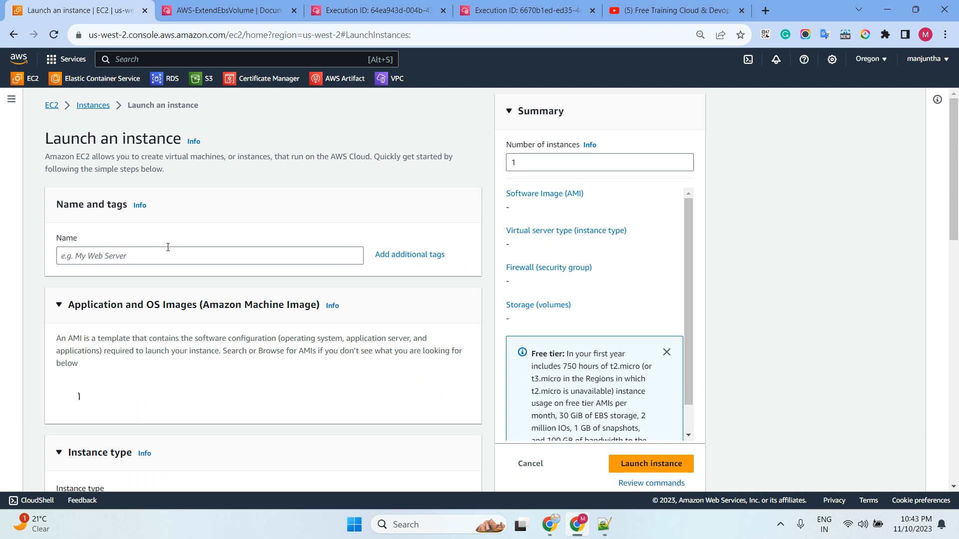
pyautogui.click(157, 256)
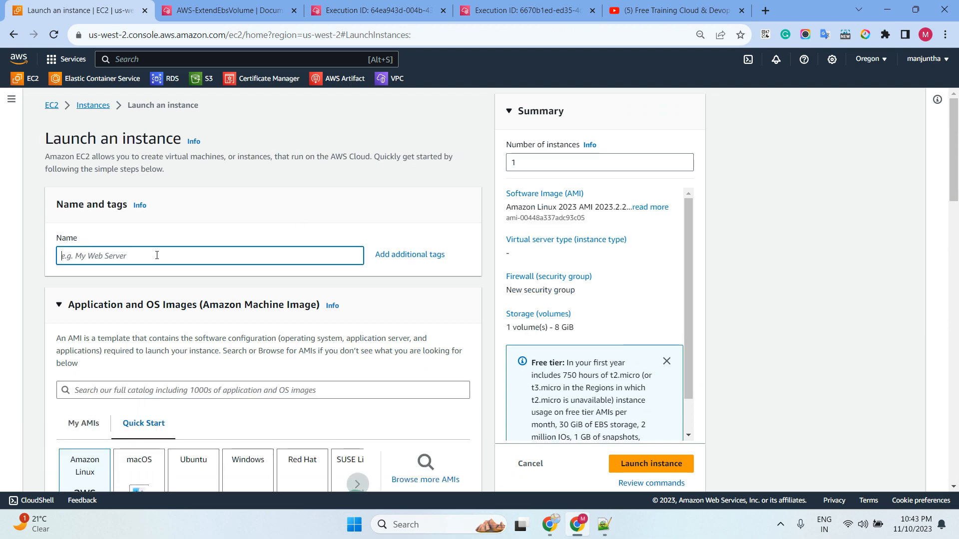
pyautogui.write('demo')
pyautogui.scroll(-5, 280, 269)
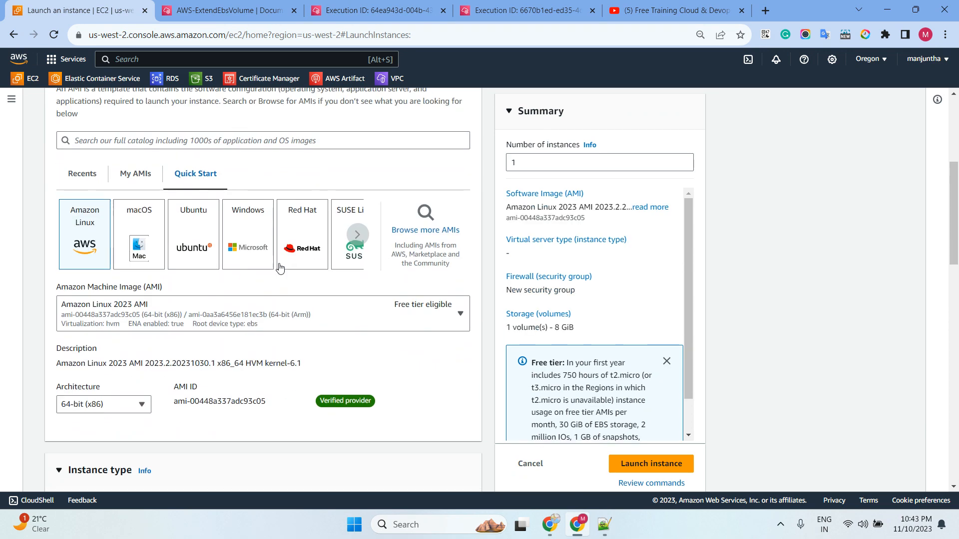
pyautogui.click(205, 242)
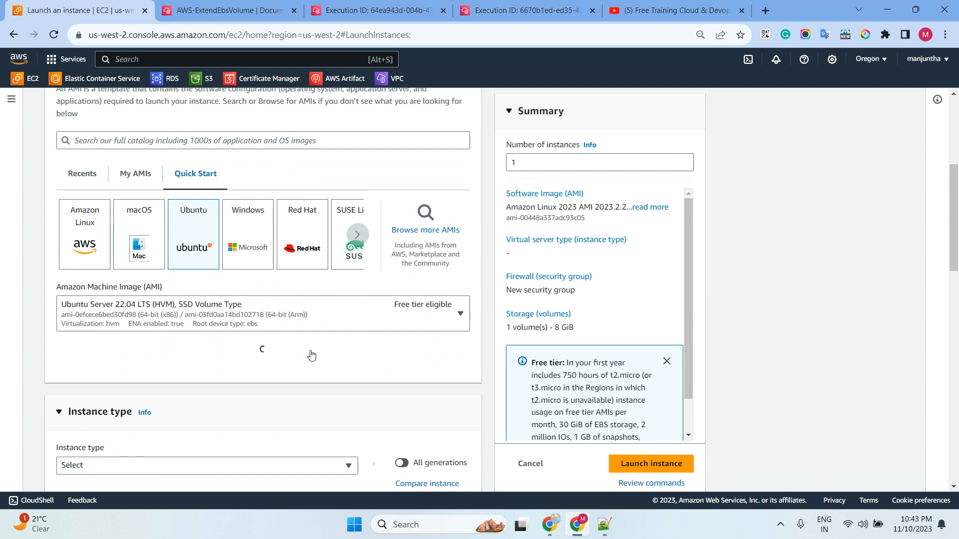
# Step: Set the new instance to proceed without a key pair and use the existing default security group
pyautogui.scroll(-8, 300, 345)
pyautogui.click(215, 193)
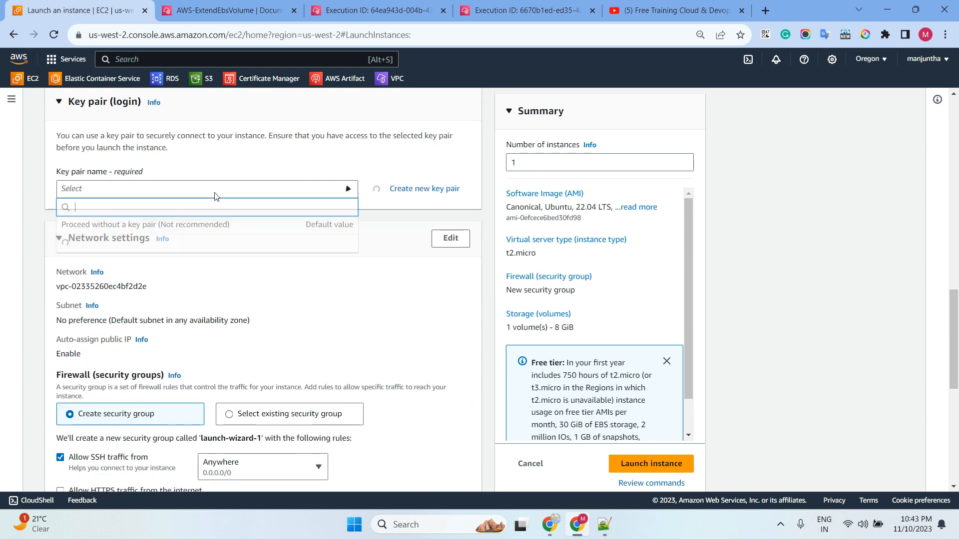
pyautogui.click(200, 226)
pyautogui.click(307, 418)
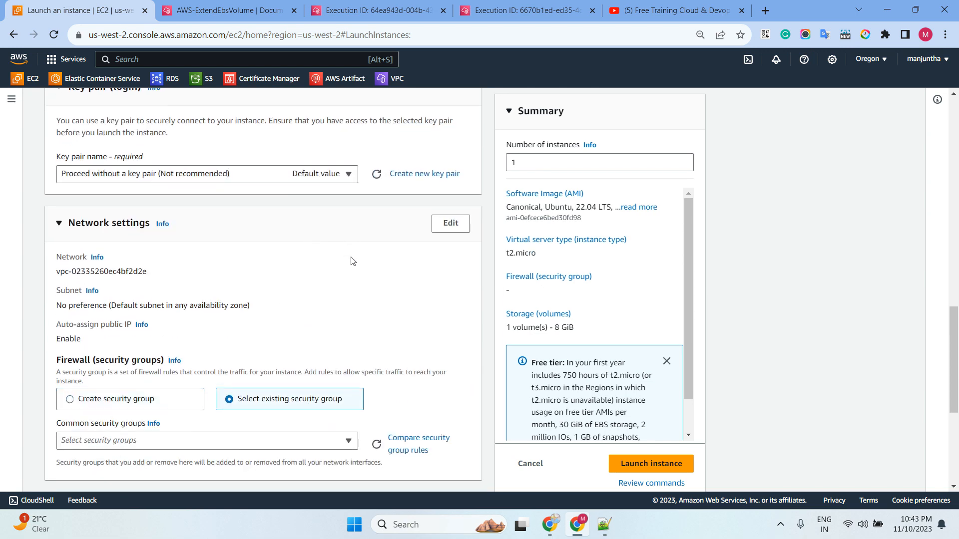
pyautogui.scroll(-3, 350, 260)
pyautogui.click(257, 269)
pyautogui.click(135, 306)
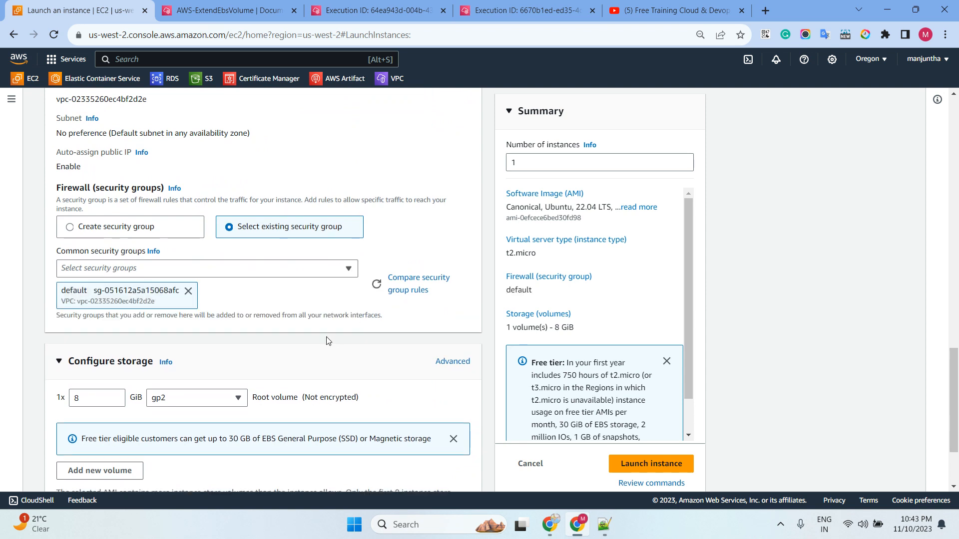
# Step: Launch the linux instance with its default storage and go to the list of all instances
pyautogui.scroll(-2, 328, 341)
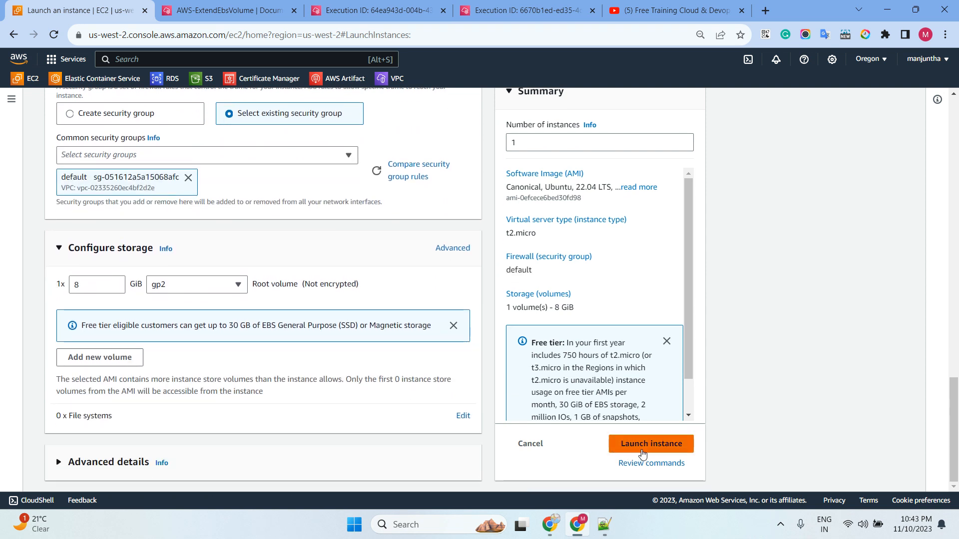
pyautogui.click(643, 451)
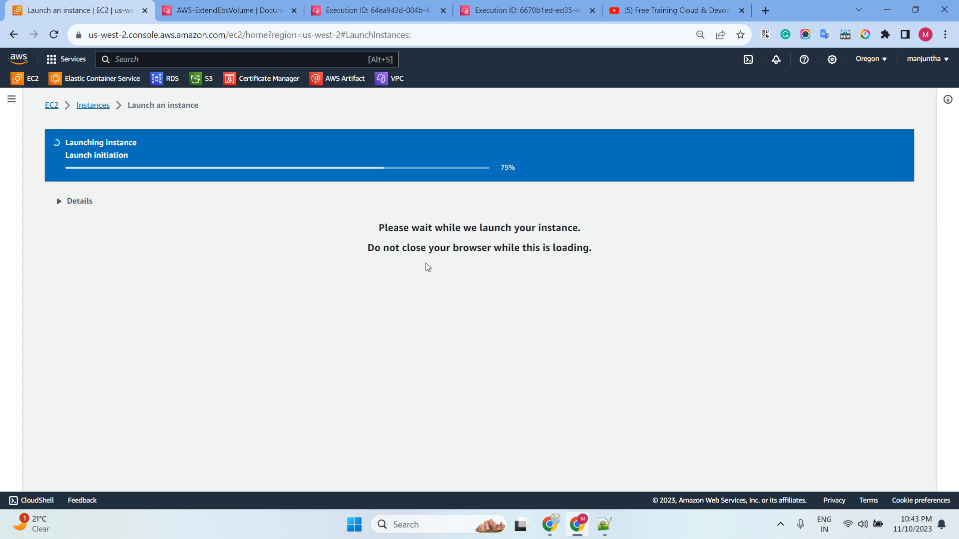
pyautogui.scroll(-2, 649, 350)
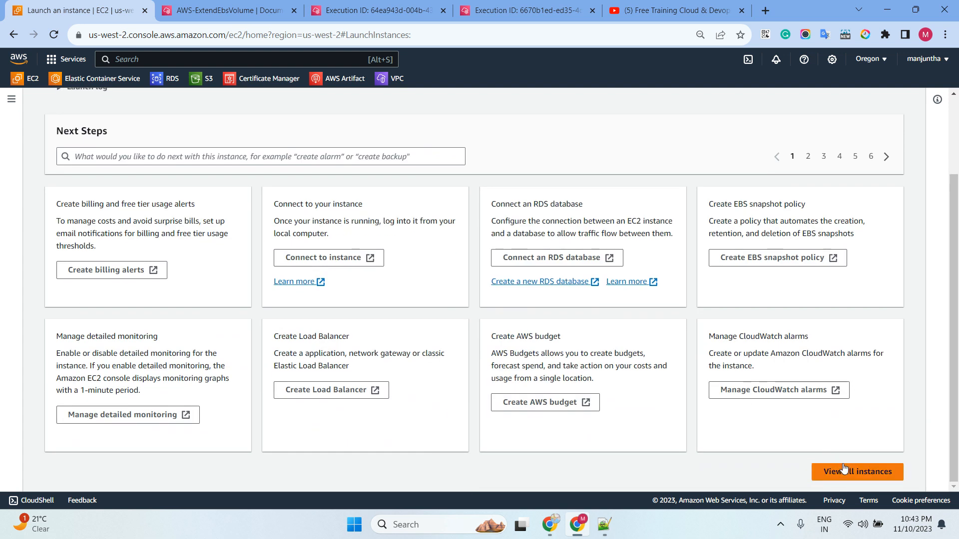
pyautogui.click(858, 472)
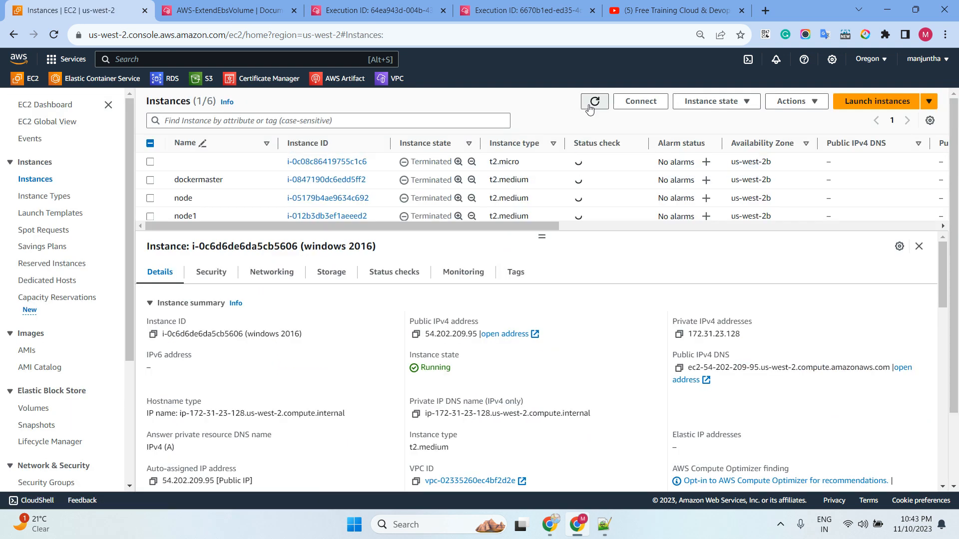
# Step: Refresh the EC2 instances list and sort it by instance state
pyautogui.click(594, 102)
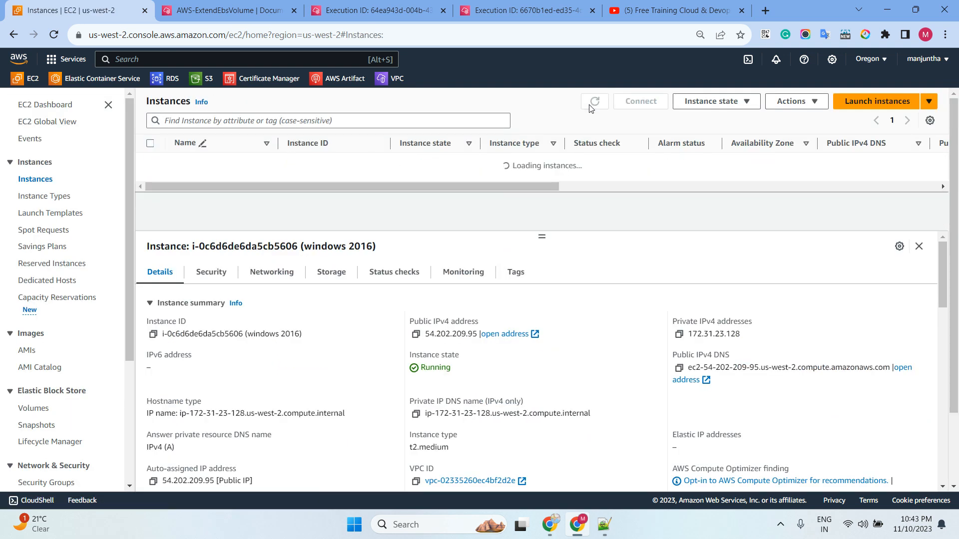
pyautogui.click(430, 144)
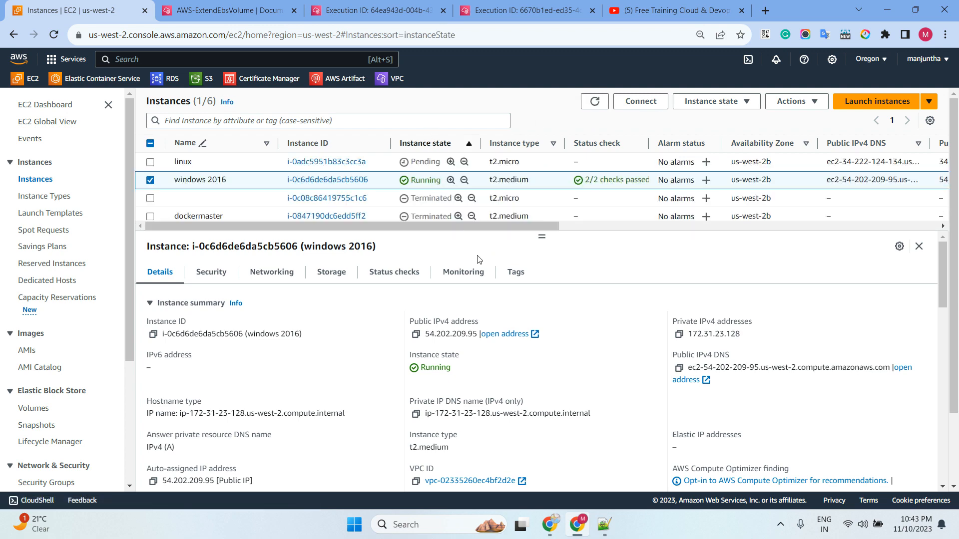
pyautogui.moveTo(543, 240); pyautogui.dragTo(540, 215)
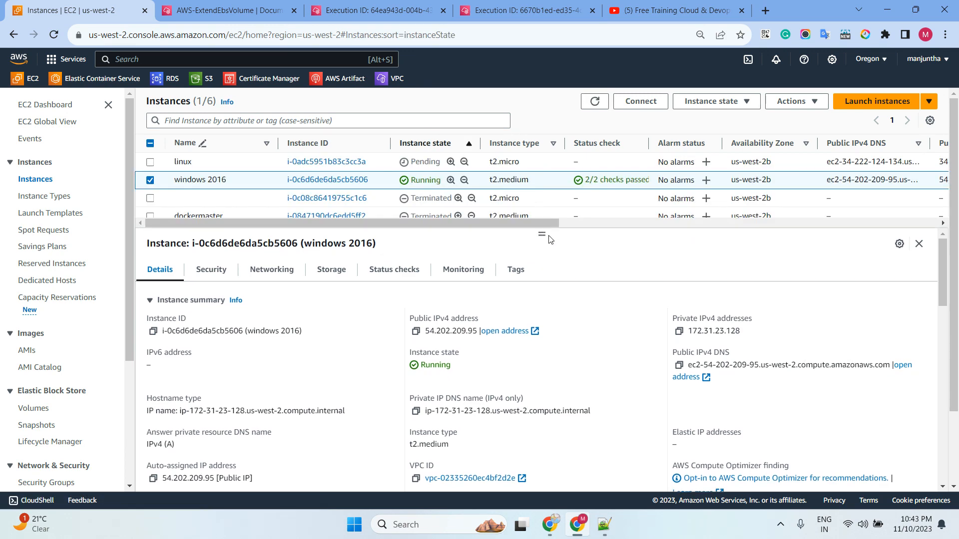
# Step: Review the executed steps of the Windows upgrade automation, especially runUpgradeFrom2012R2Or2016, and reload the execution page to check their statuses
pyautogui.click(210, 10)
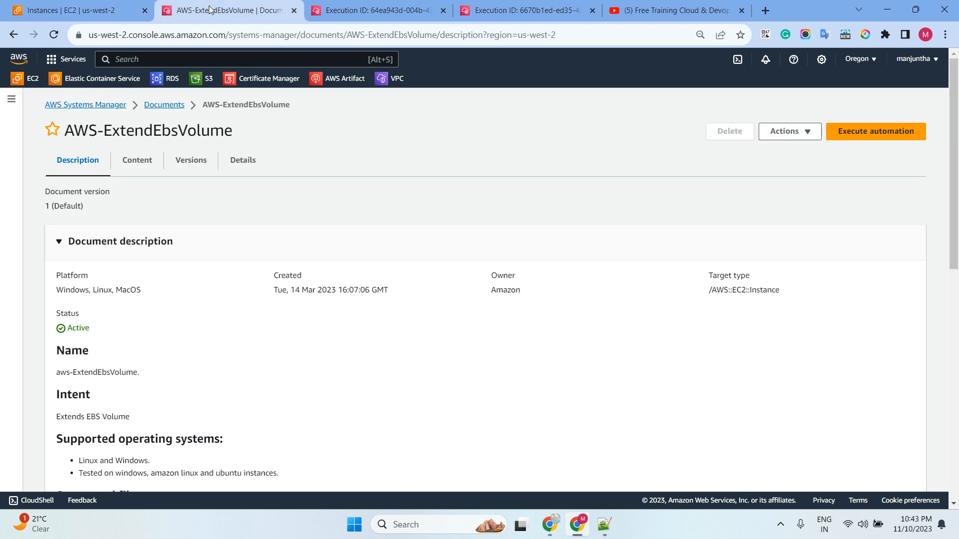
pyautogui.click(352, 15)
pyautogui.click(509, 14)
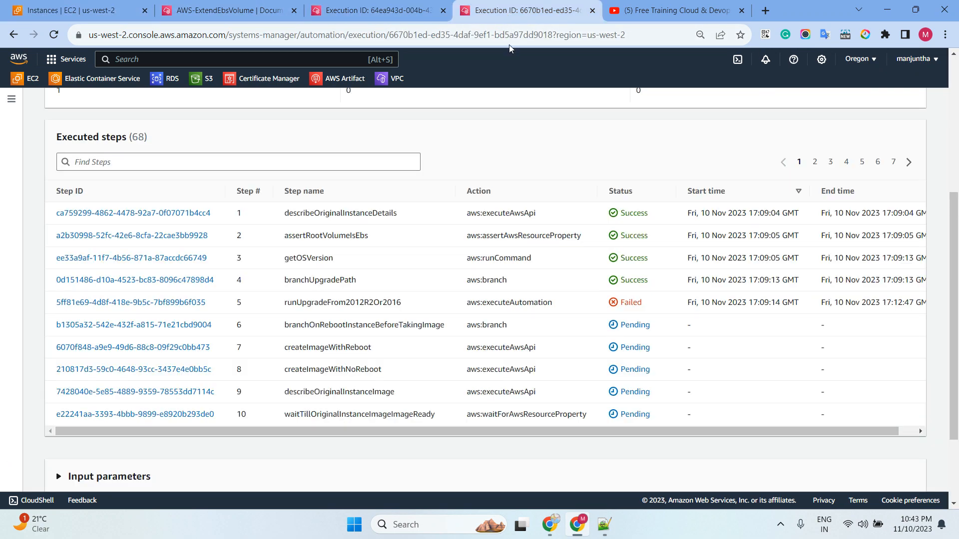
pyautogui.moveTo(285, 306); pyautogui.dragTo(410, 307)
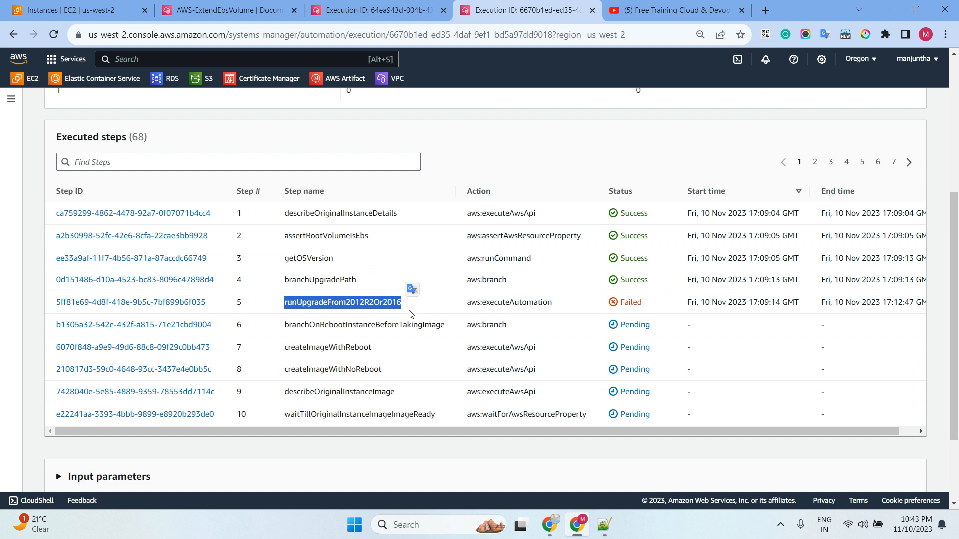
pyautogui.click(408, 356)
pyautogui.moveTo(283, 326); pyautogui.dragTo(508, 328)
pyautogui.click(431, 341)
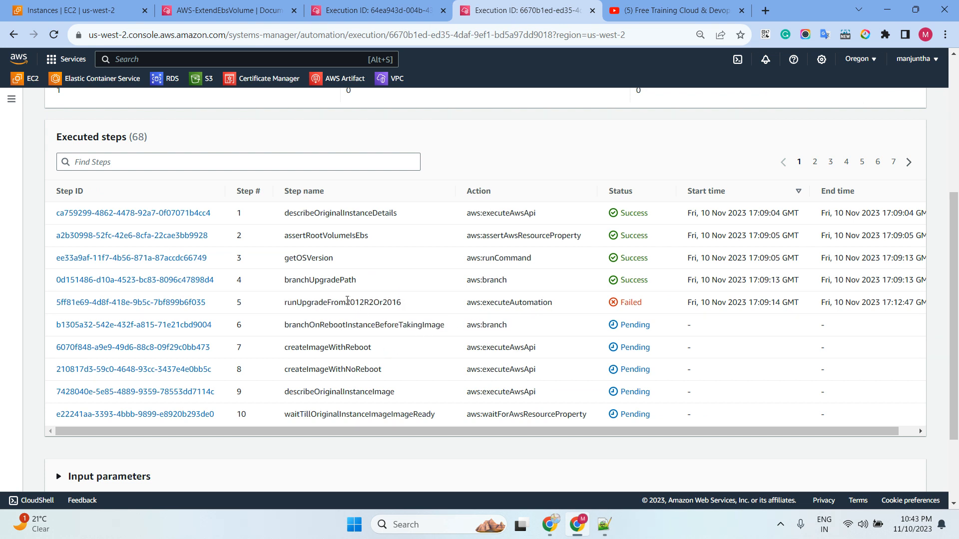
pyautogui.moveTo(346, 302); pyautogui.dragTo(420, 302)
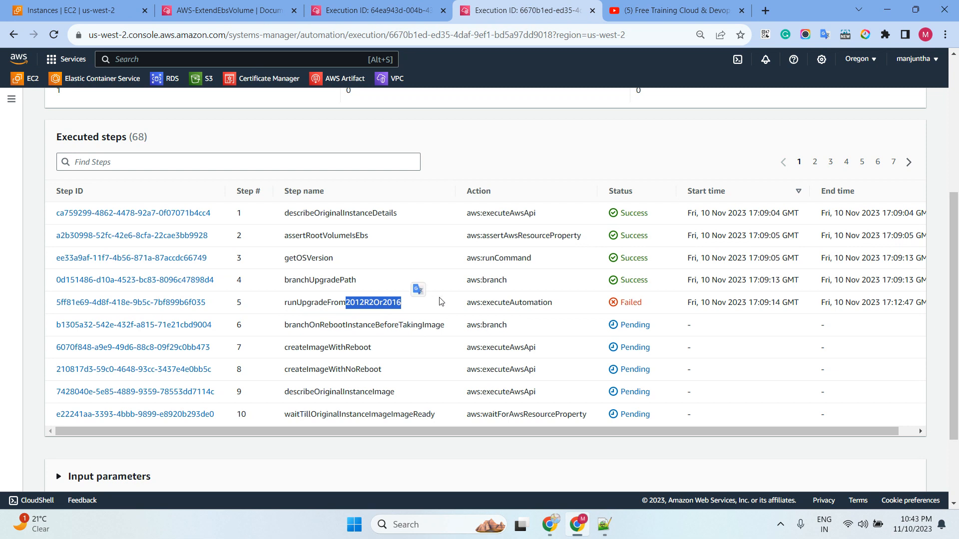
pyautogui.click(54, 34)
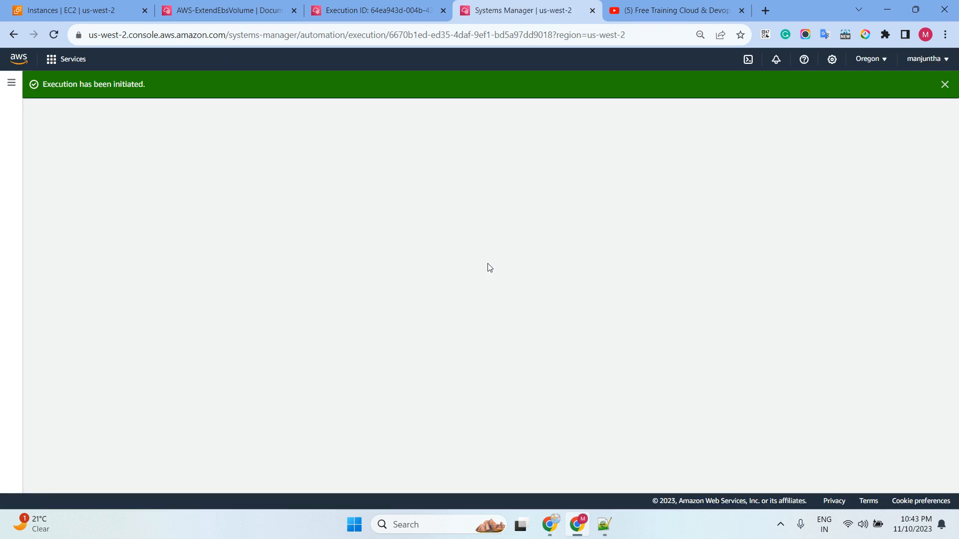
pyautogui.scroll(-4, 490, 267)
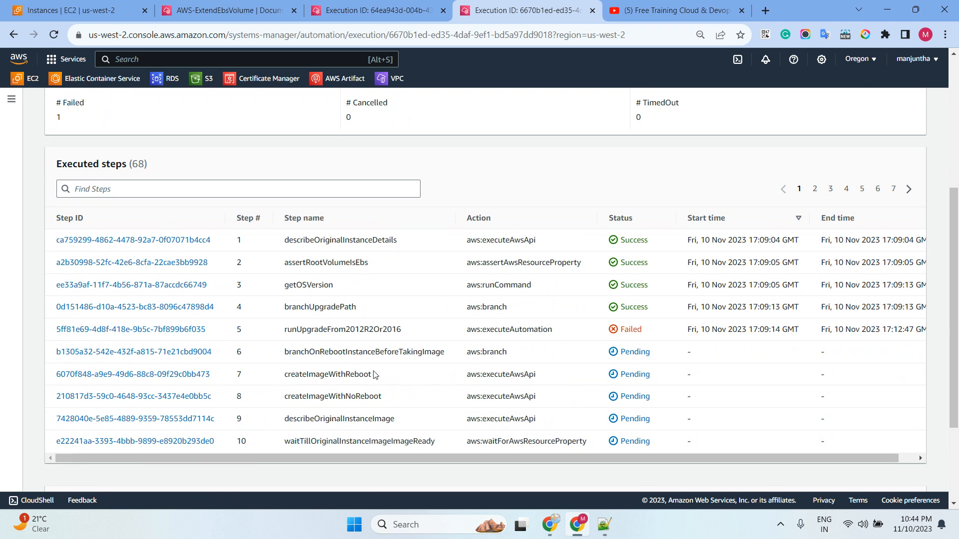
# Step: Open the ExtendEbsVolume step of the AWS-ExtendEbsVolume execution and read its failure message and verification error details
pyautogui.click(386, 13)
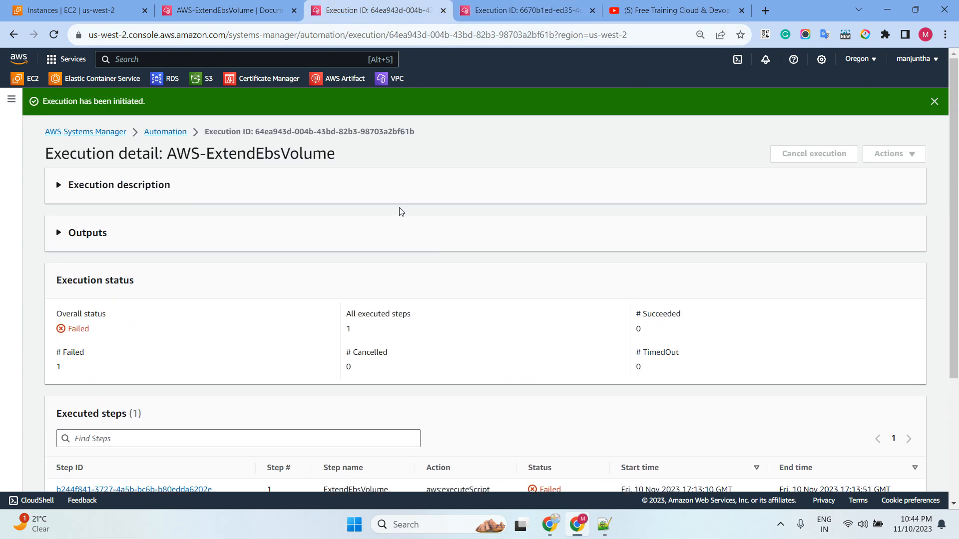
pyautogui.click(934, 102)
pyautogui.scroll(-3, 495, 273)
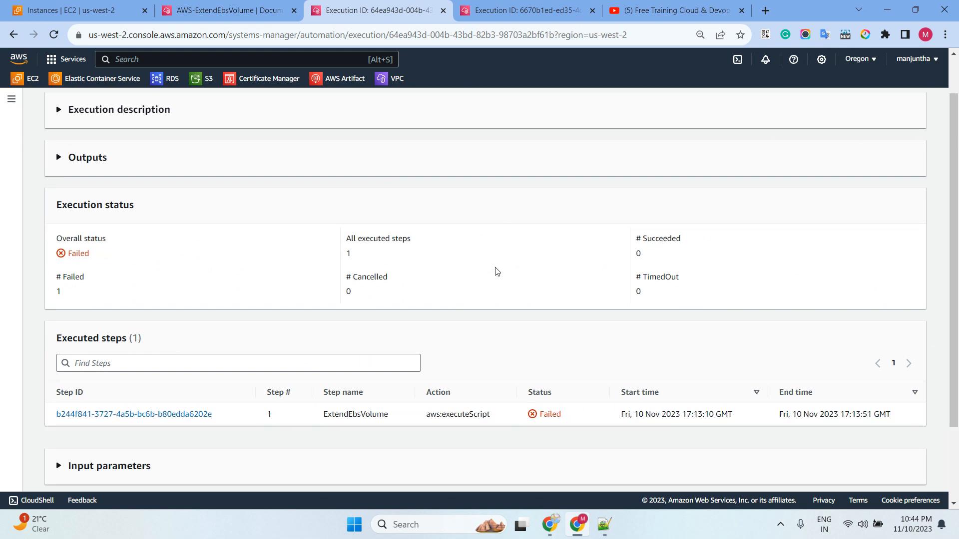
pyautogui.click(144, 316)
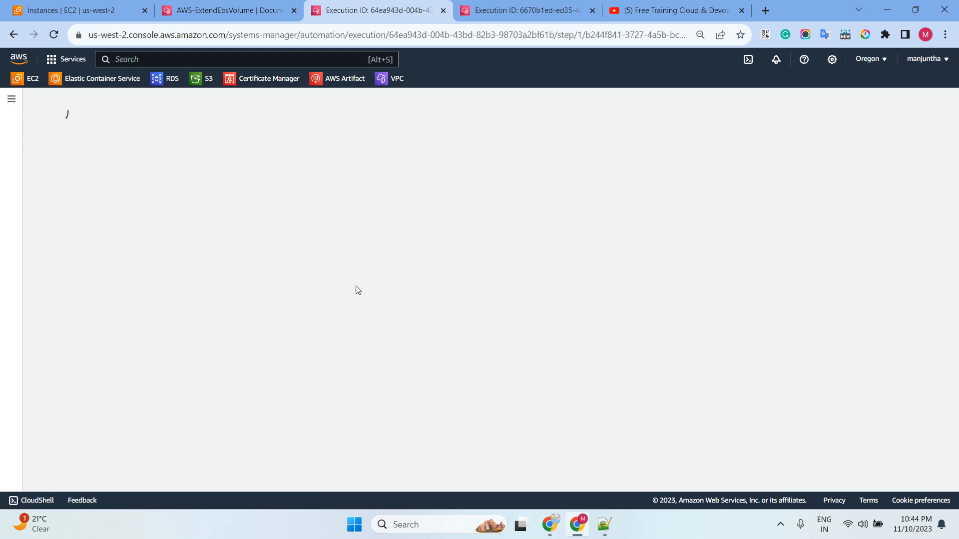
pyautogui.scroll(-6, 355, 291)
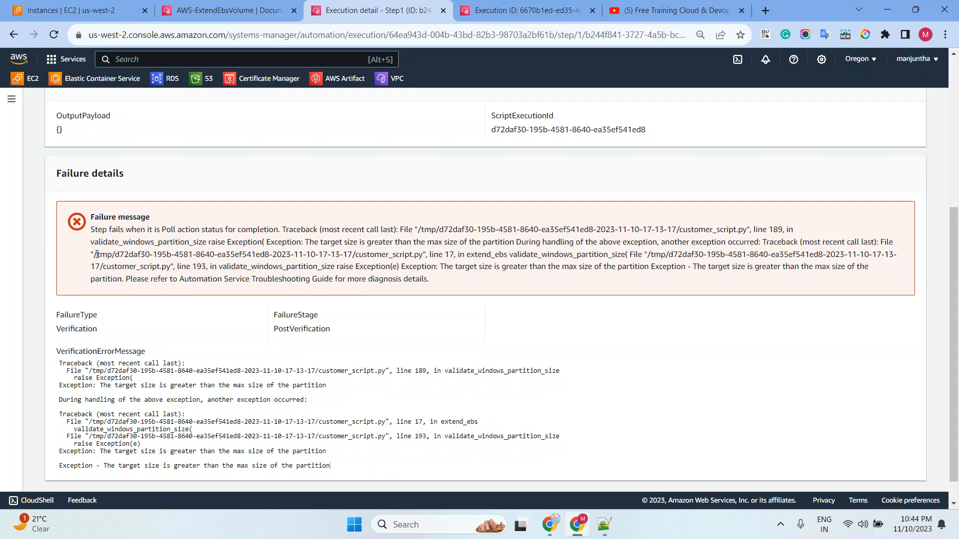
pyautogui.moveTo(131, 231); pyautogui.dragTo(722, 282)
pyautogui.scroll(-1, 314, 292)
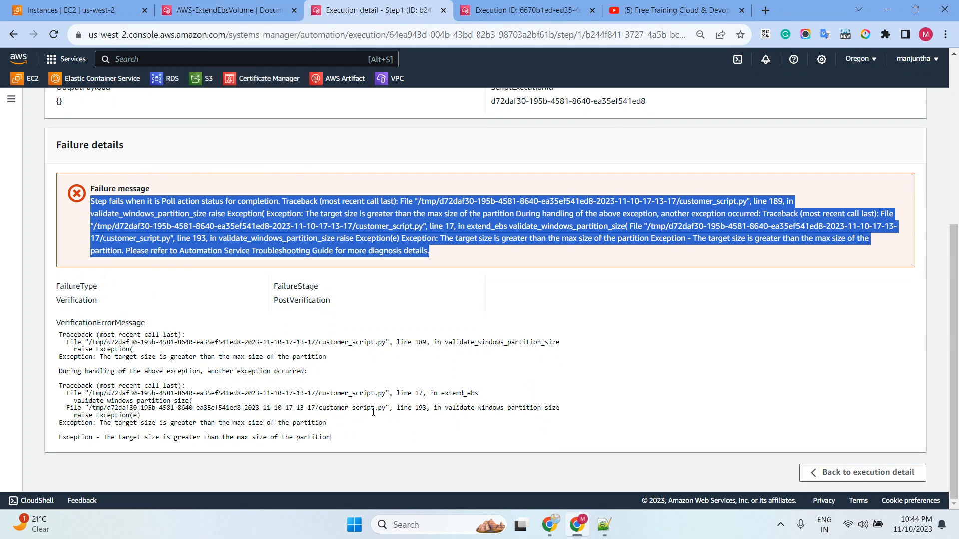
pyautogui.moveTo(374, 408); pyautogui.dragTo(543, 410)
# Step: Start another automation execution from the AWS-ExtendEbsVolume document
pyautogui.click(218, 9)
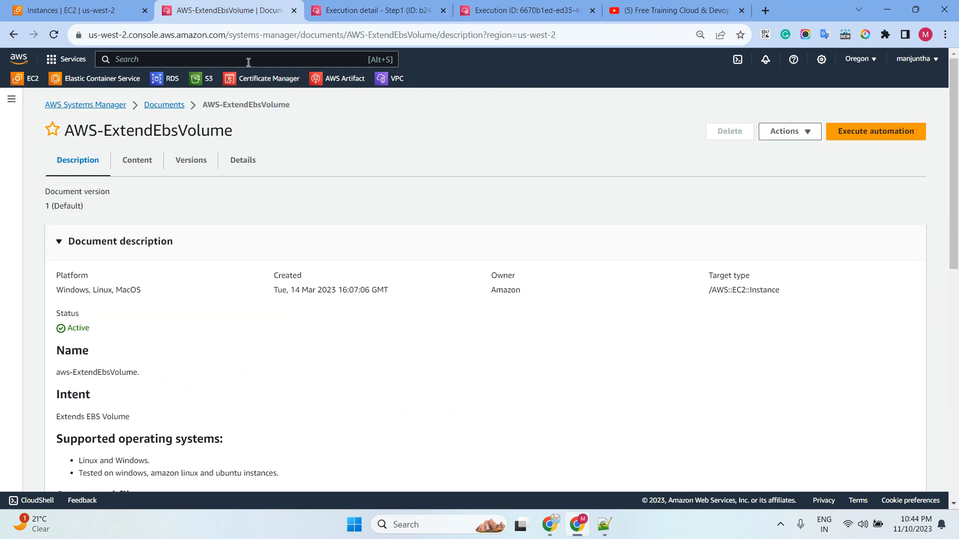
pyautogui.click(845, 133)
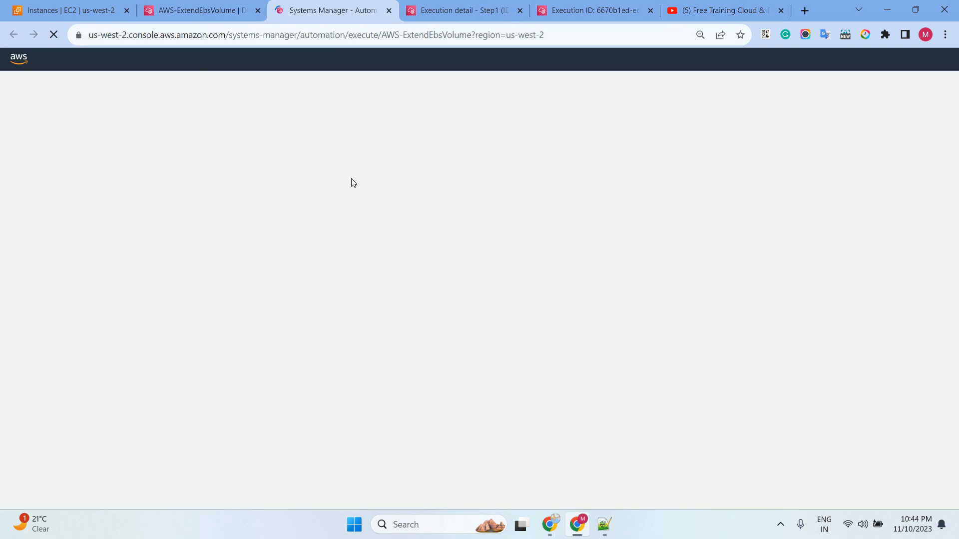